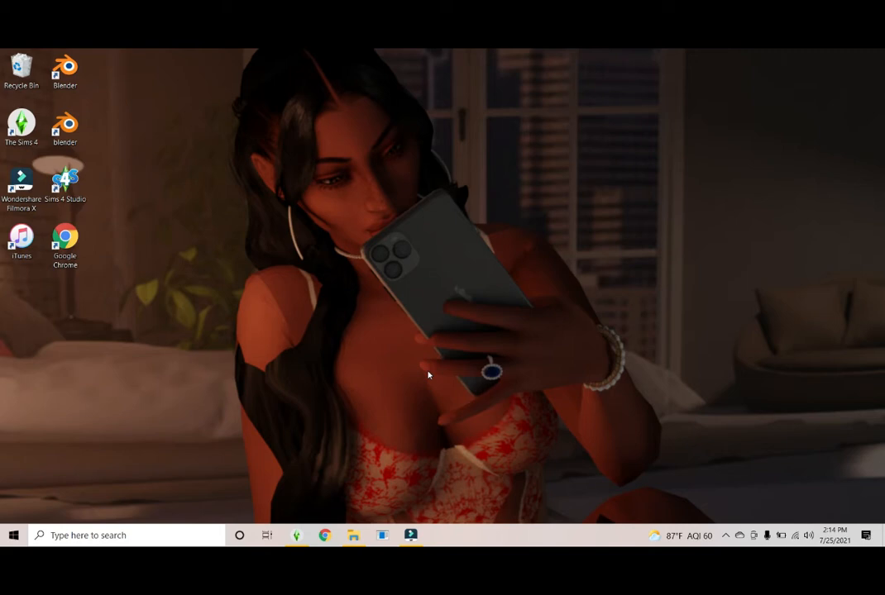
# Switch to The Sims 4 and change the Sim from the cold weather outfit to the everyday outfit
pyautogui.click(297, 536)
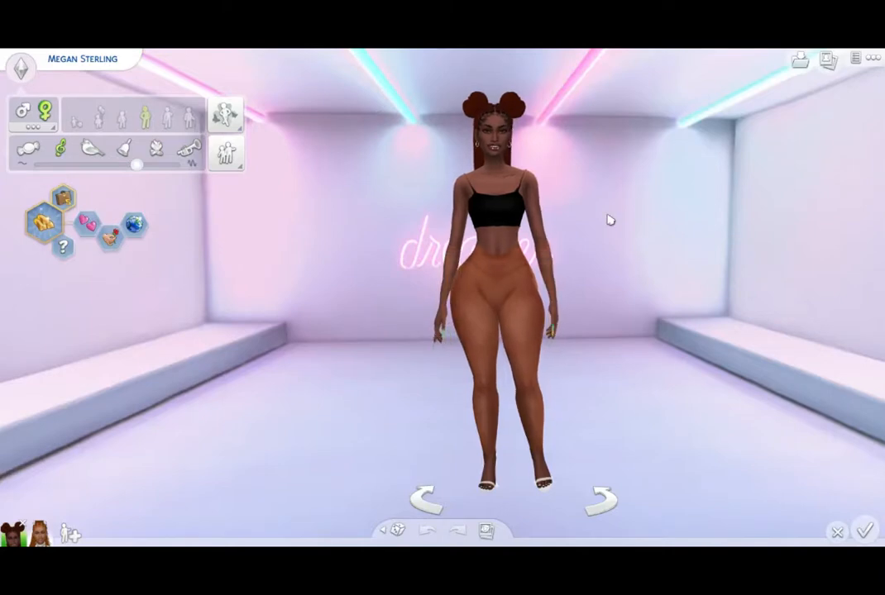
pyautogui.click(504, 281)
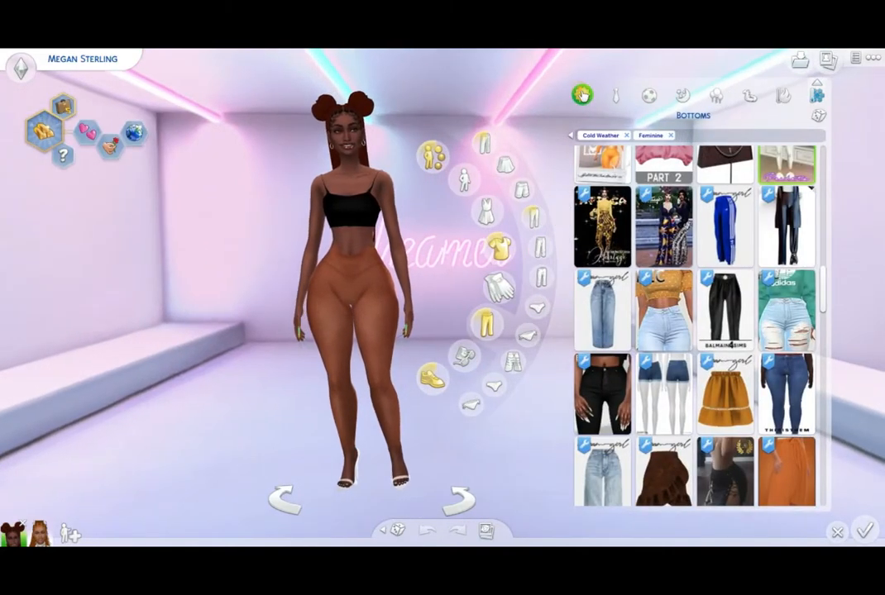
pyautogui.click(584, 96)
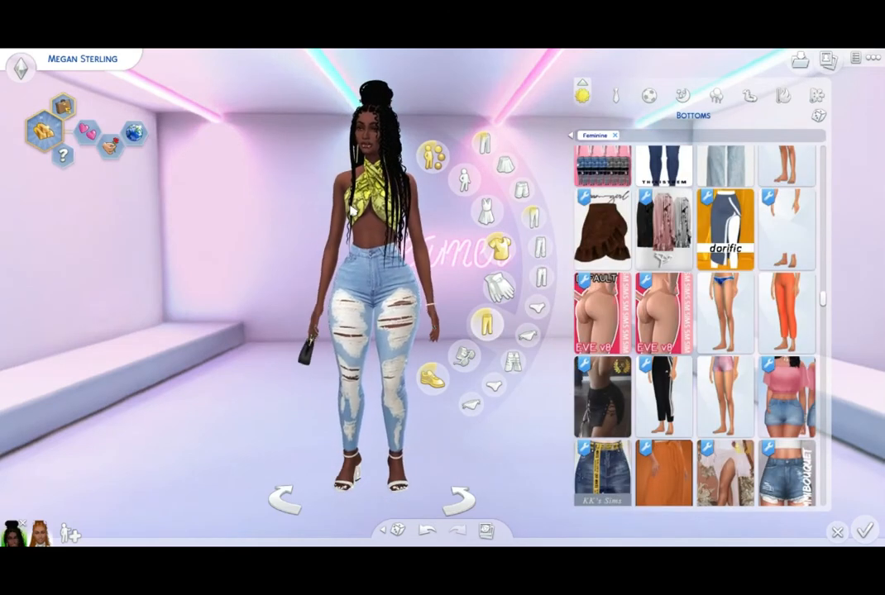
pyautogui.click(232, 239)
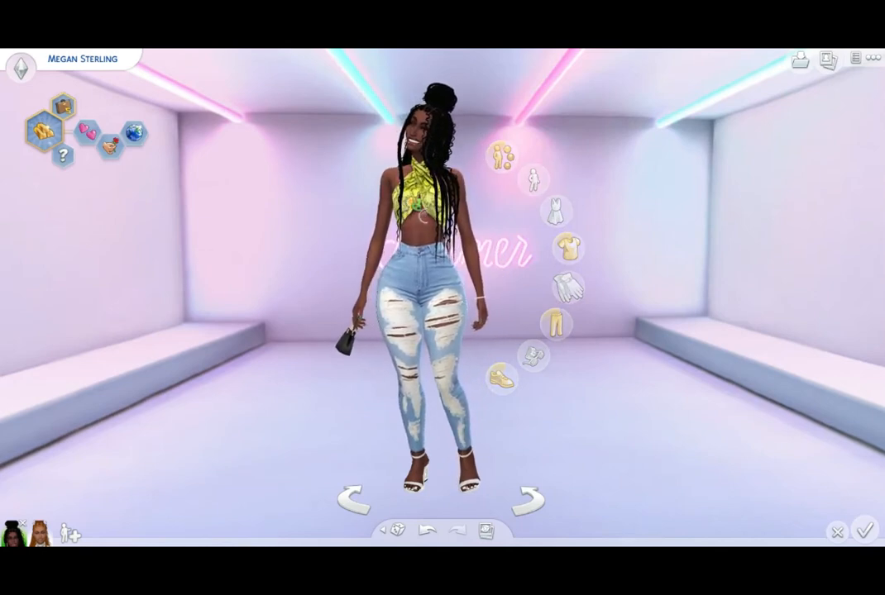
pyautogui.click(409, 205)
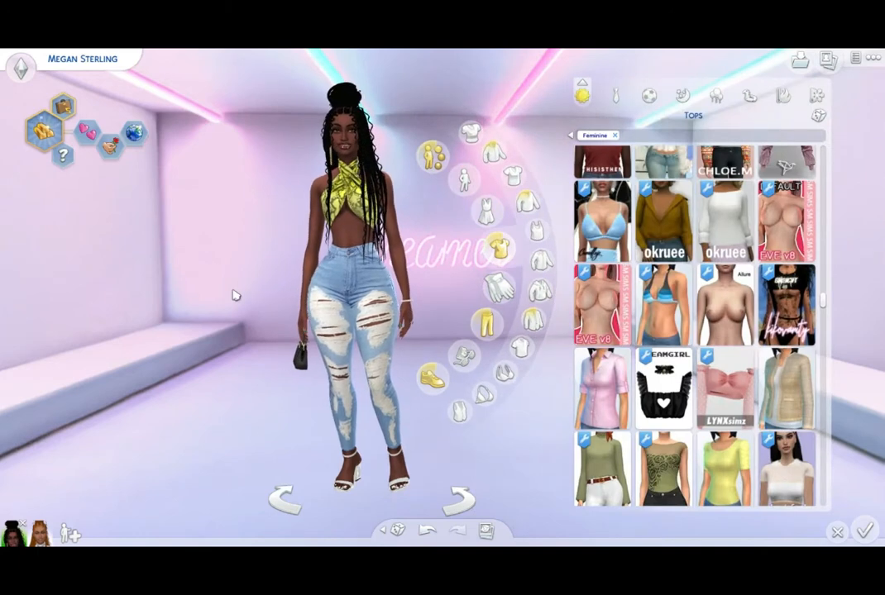
pyautogui.click(206, 305)
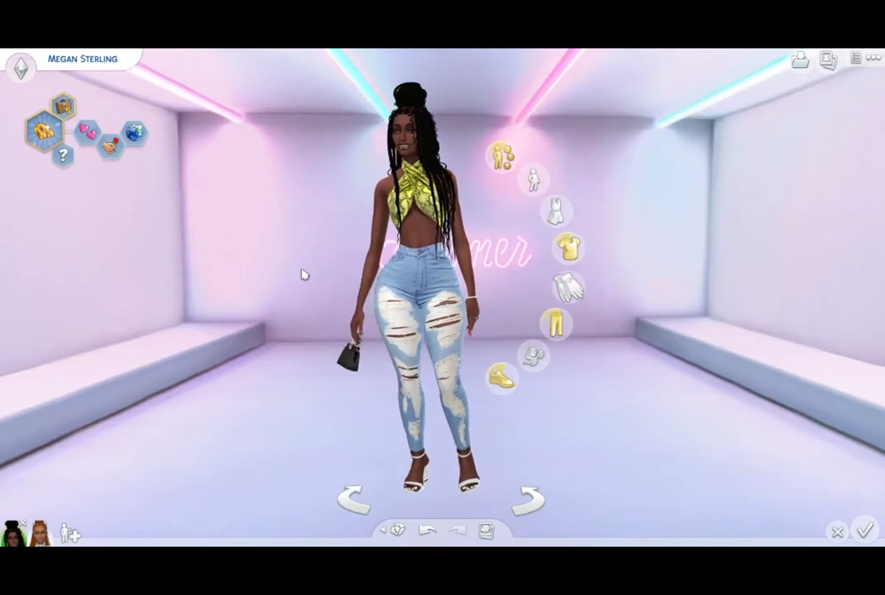
# In the Sim's ring accessories, replace the small black handbag with the Starlord top-handle handbag in the black swatch
pyautogui.click(406, 204)
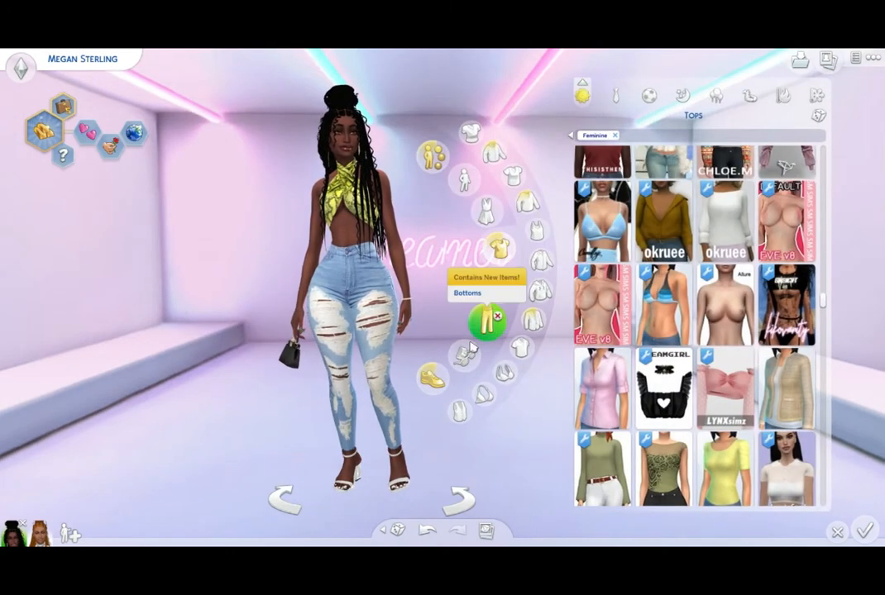
pyautogui.click(462, 354)
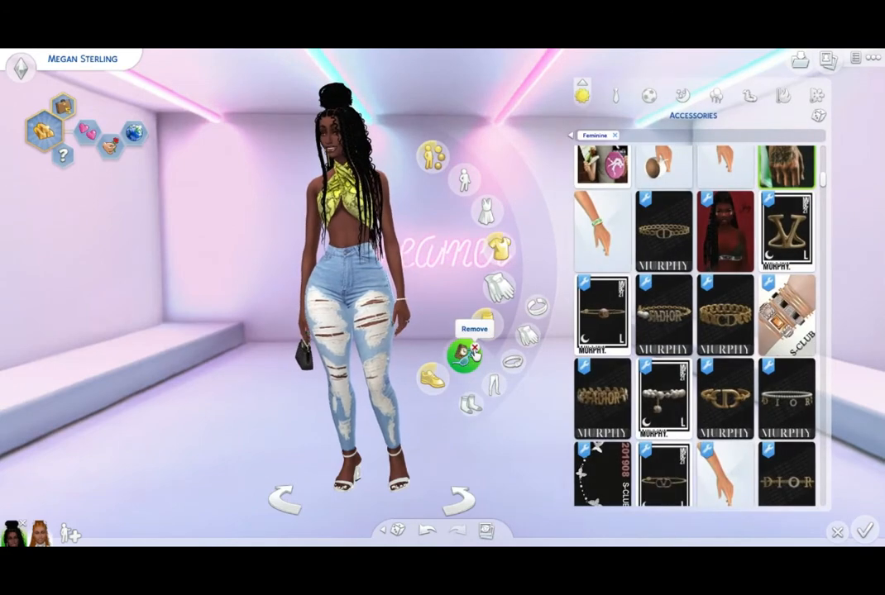
pyautogui.click(514, 364)
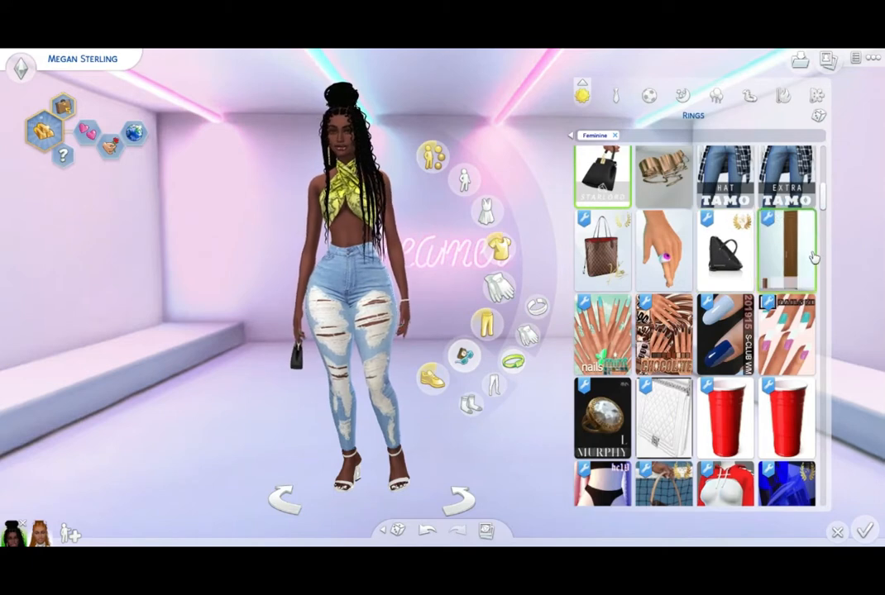
pyautogui.scroll(3, 824, 193)
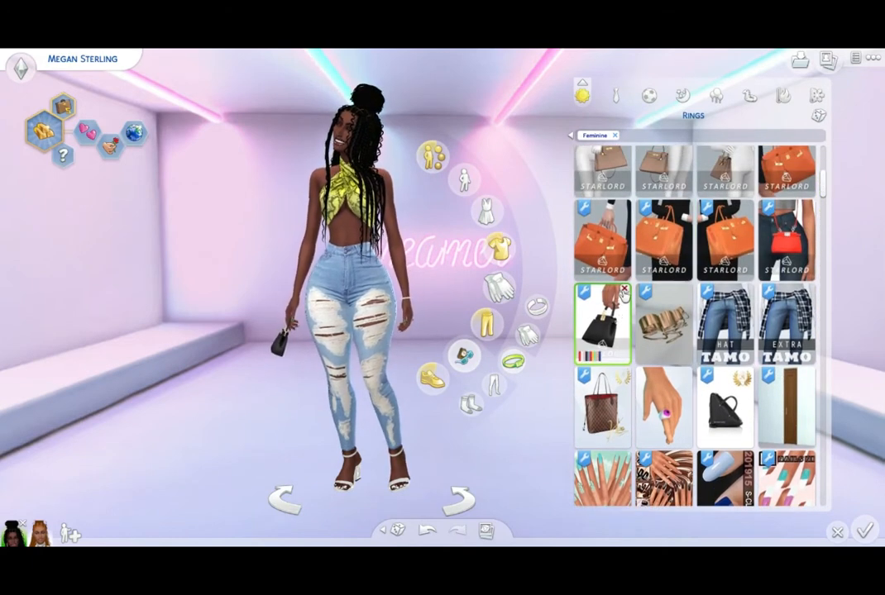
pyautogui.click(648, 254)
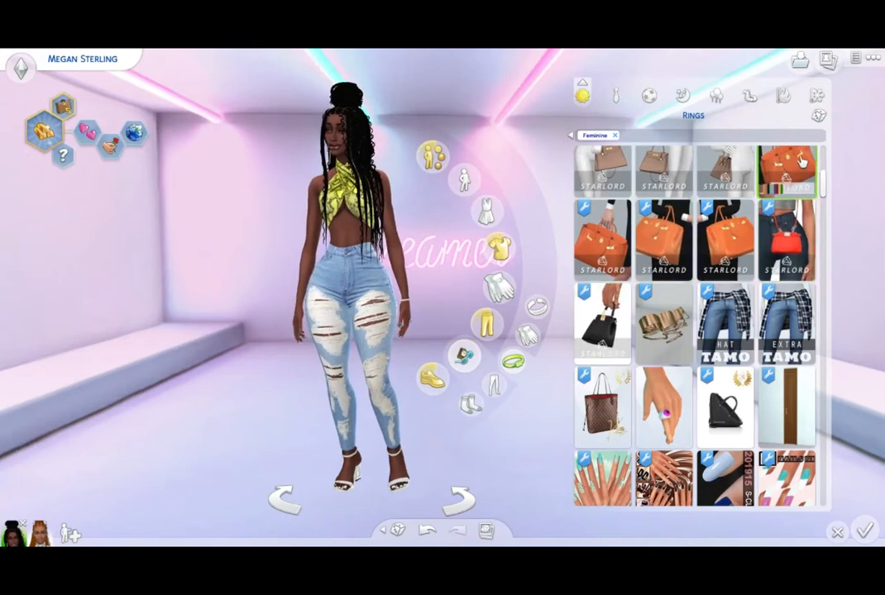
pyautogui.click(800, 188)
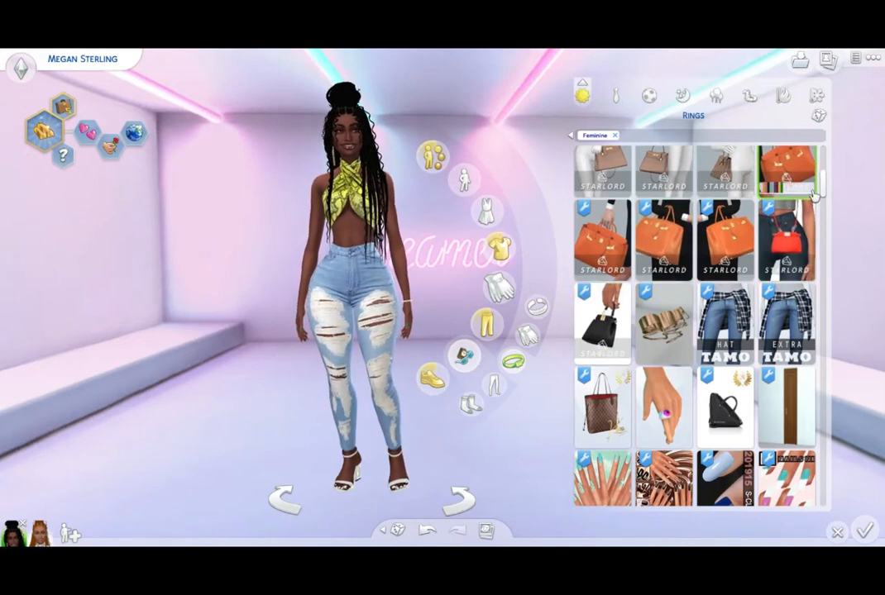
pyautogui.moveTo(821, 186); pyautogui.dragTo(822, 167)
pyautogui.click(675, 331)
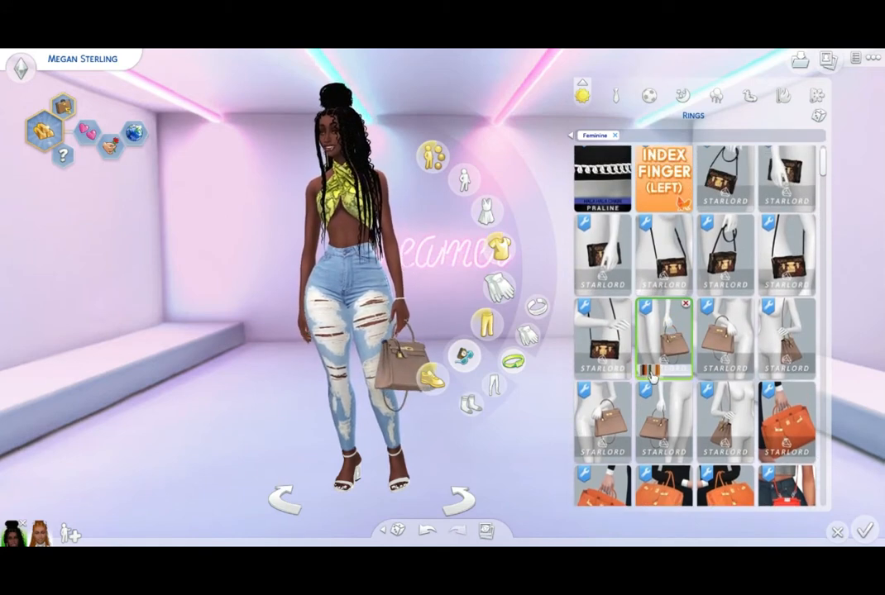
pyautogui.moveTo(653, 370)
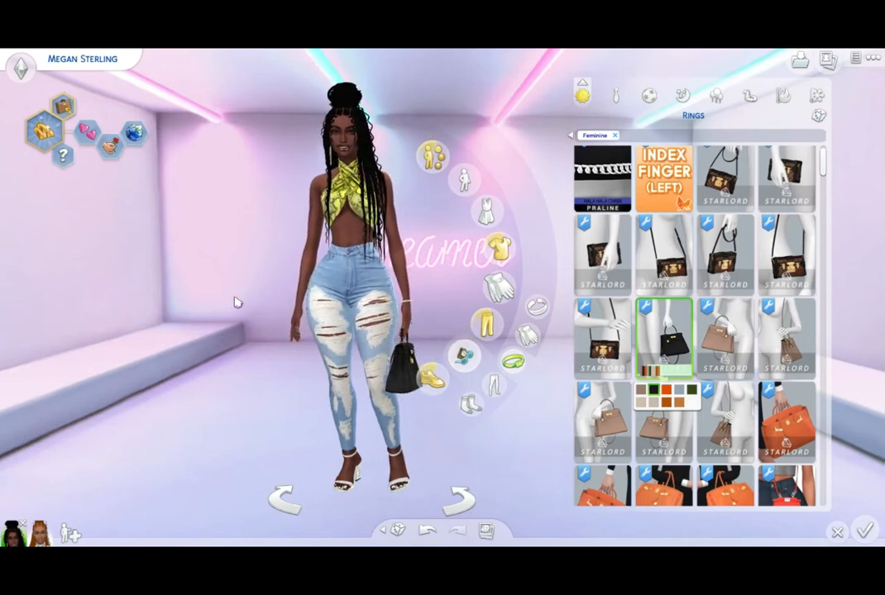
# Accept the Sim's changes, close the household manager, and save the game while exiting to the main menu
pyautogui.click(864, 531)
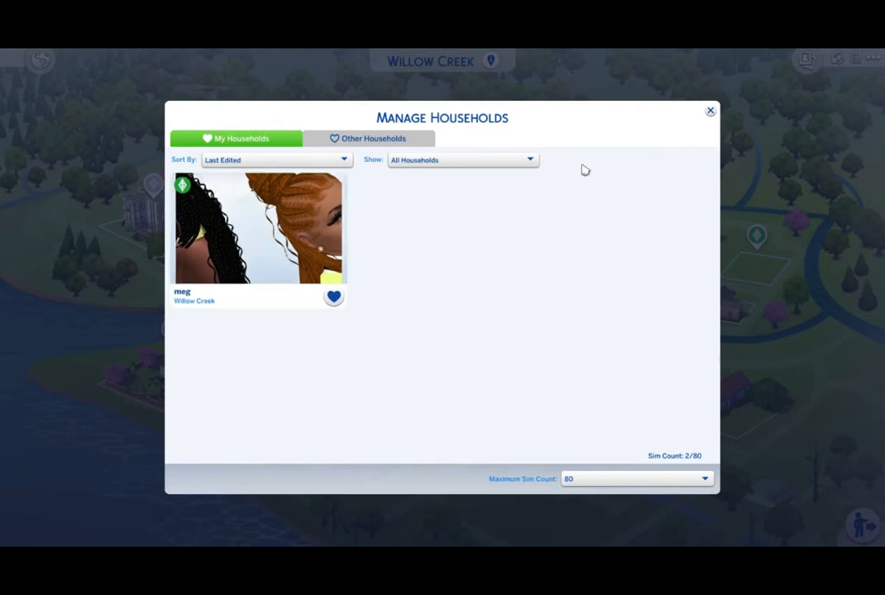
pyautogui.click(710, 110)
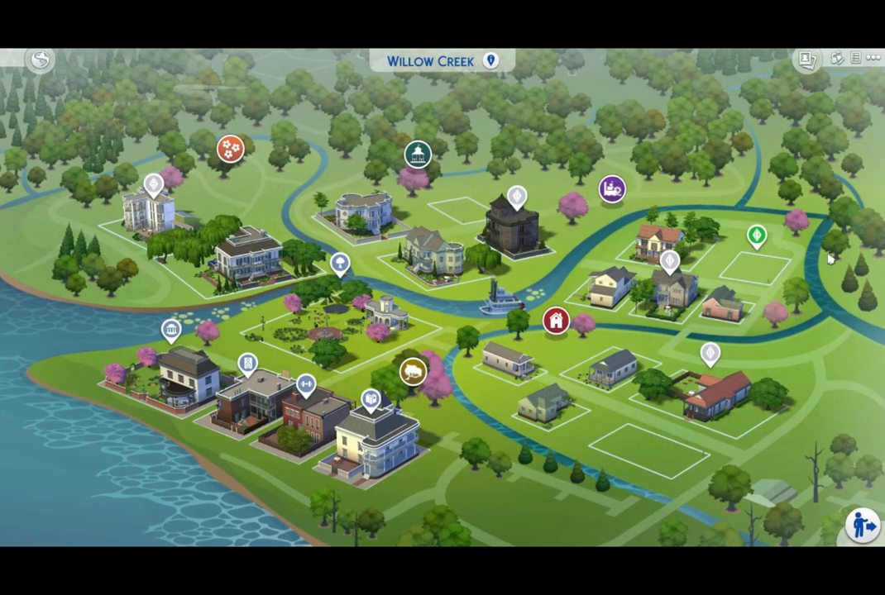
pyautogui.click(873, 59)
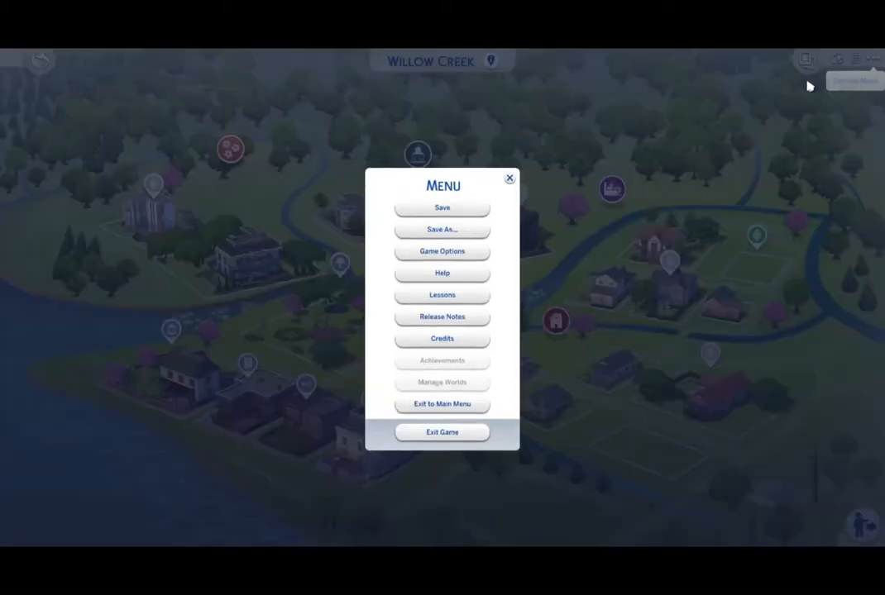
pyautogui.click(453, 403)
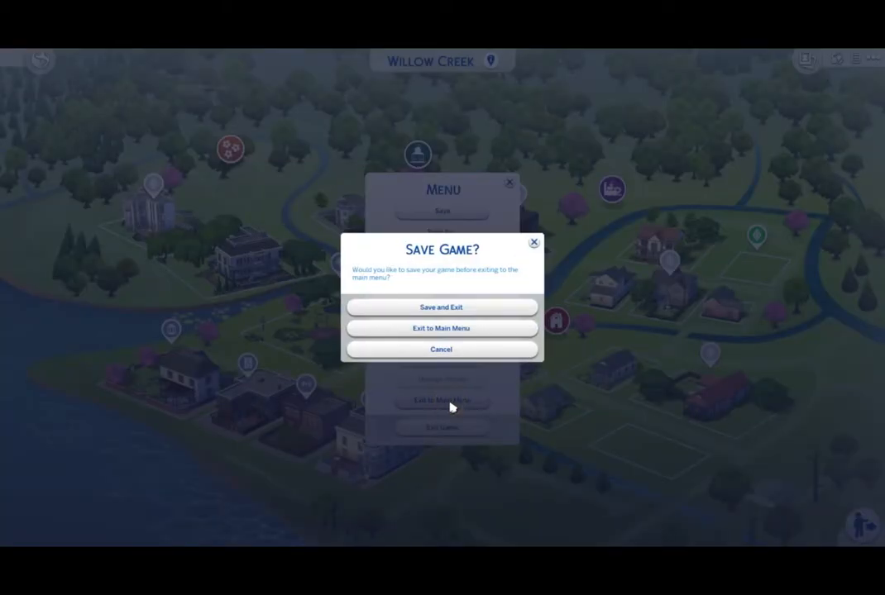
pyautogui.click(463, 309)
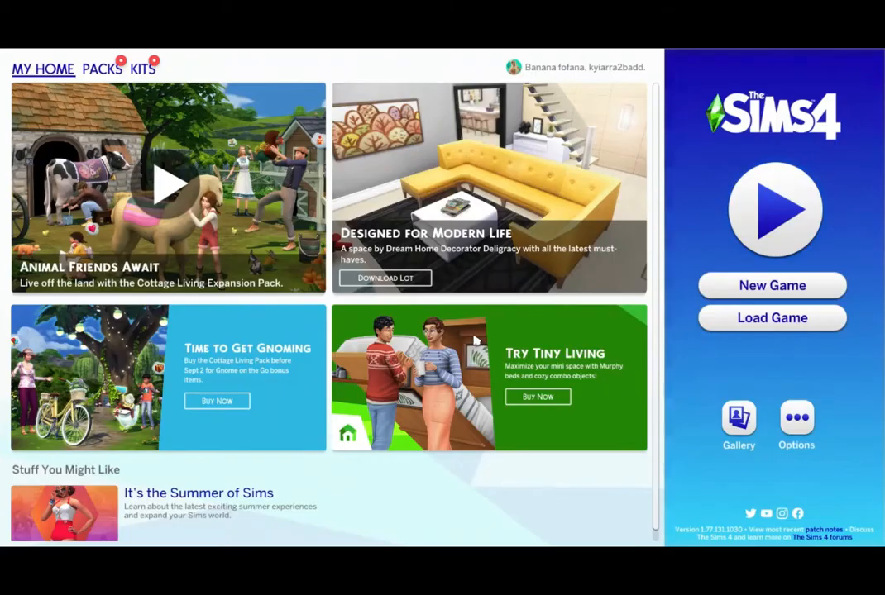
# Check the My Saved Game 4 entry in the saved games list and return to the Windows desktop
pyautogui.click(727, 329)
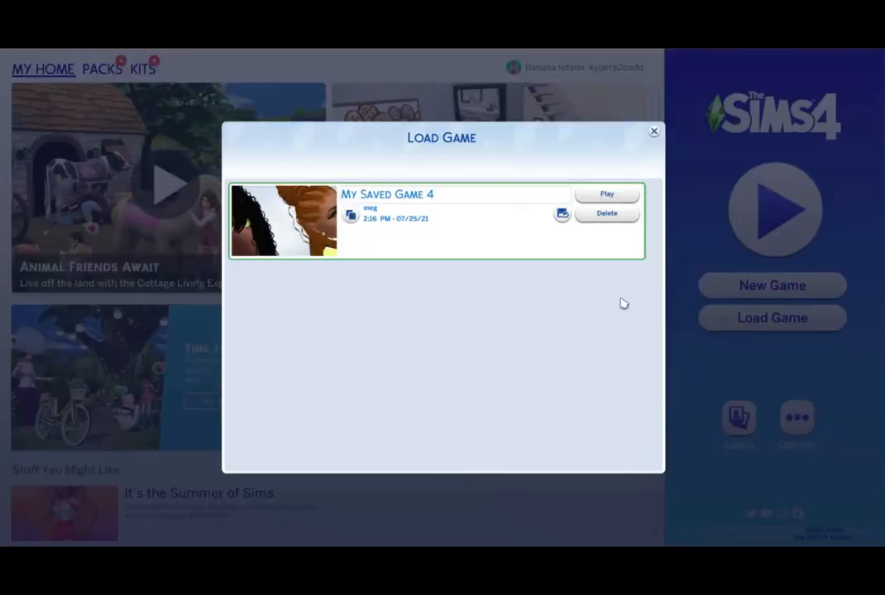
pyautogui.click(352, 215)
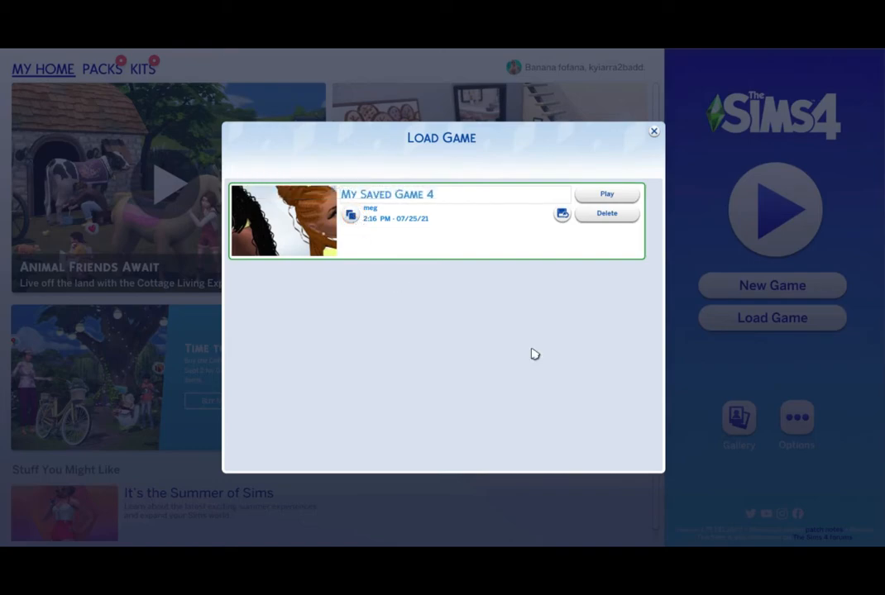
pyautogui.press('super')
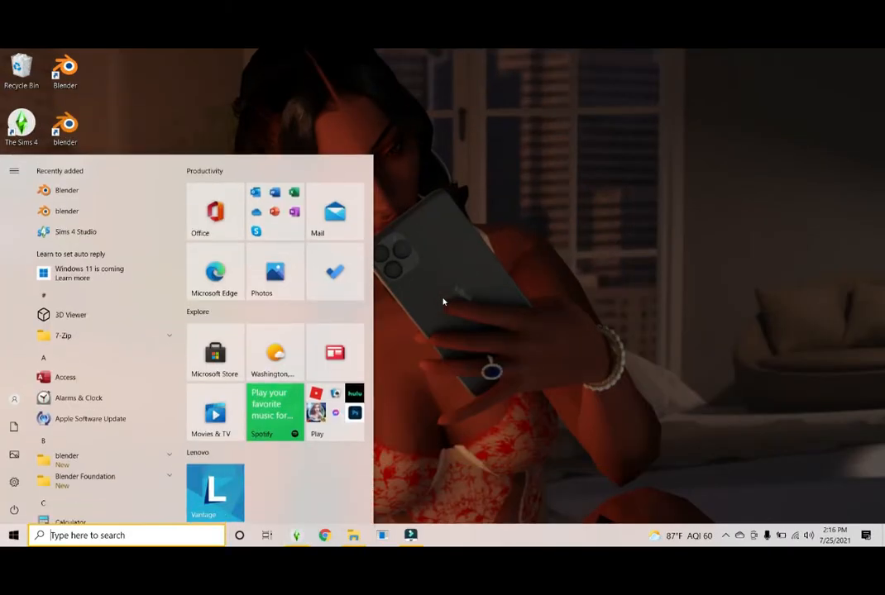
pyautogui.click(517, 211)
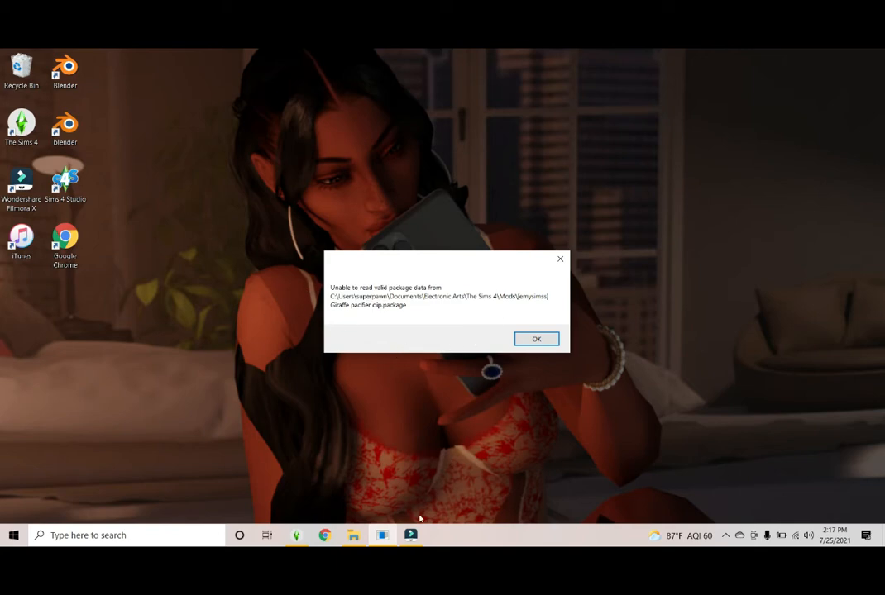
# Dismiss all the error dialogs about unreadable mod packages so that TS4 SimRipper can finish opening
pyautogui.click(527, 339)
pyautogui.click(528, 340)
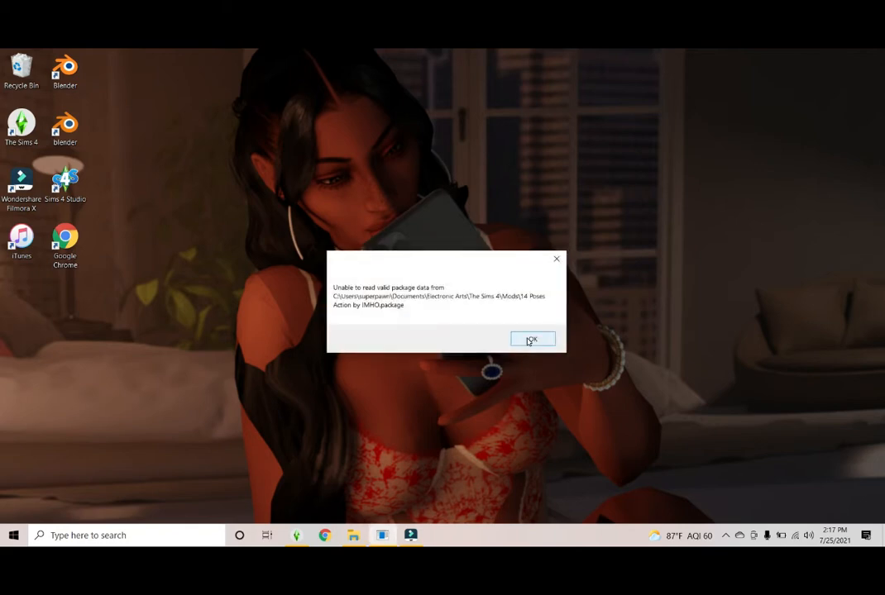
pyautogui.click(529, 339)
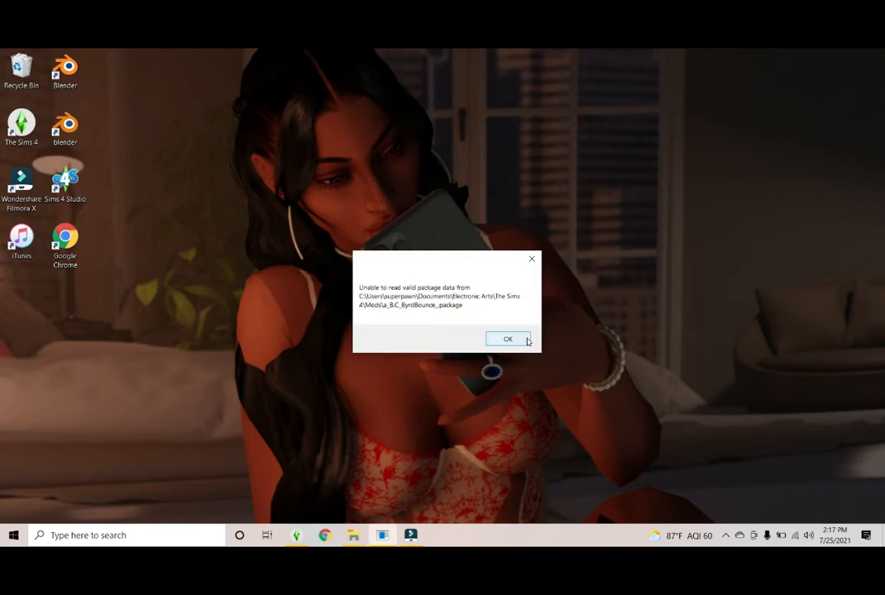
pyautogui.click(528, 340)
pyautogui.click(527, 341)
pyautogui.click(527, 341)
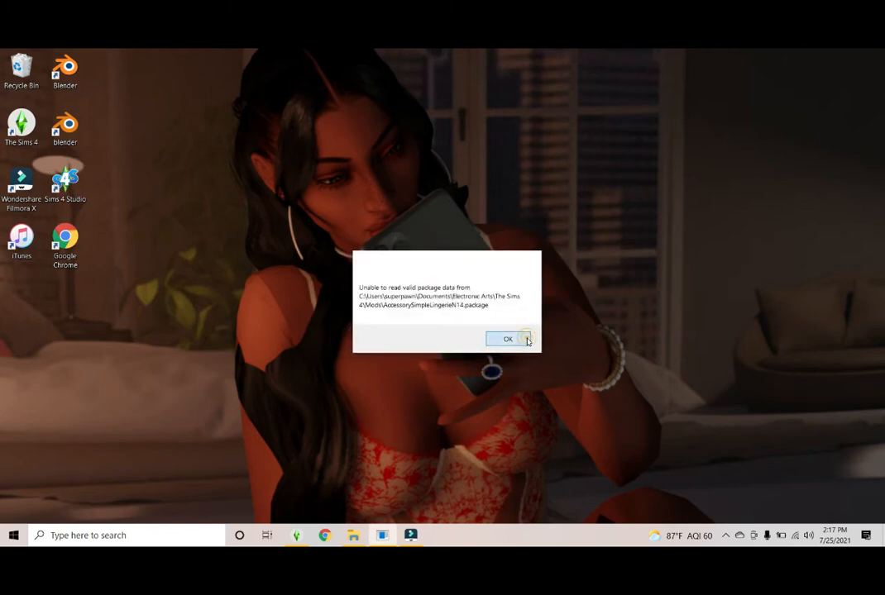
pyautogui.click(527, 340)
pyautogui.click(528, 340)
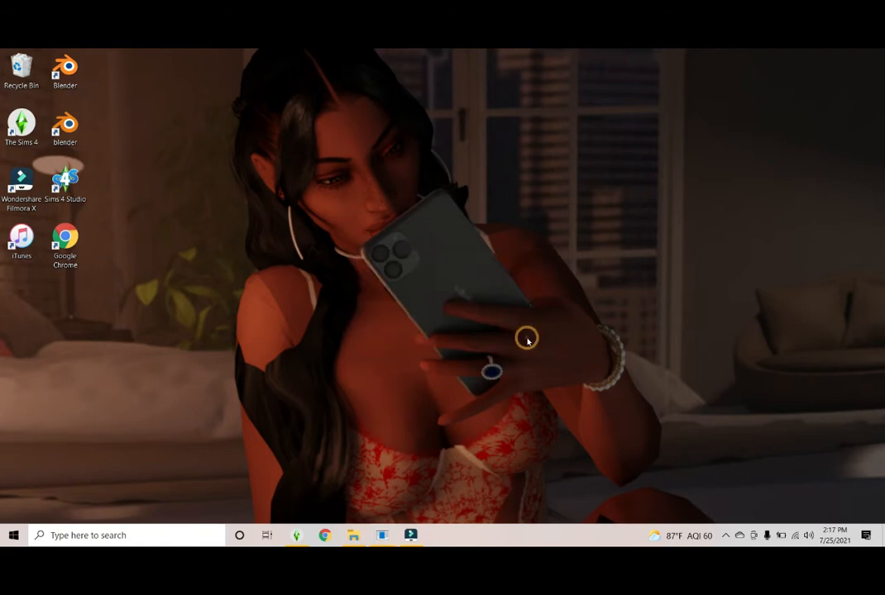
pyautogui.click(528, 339)
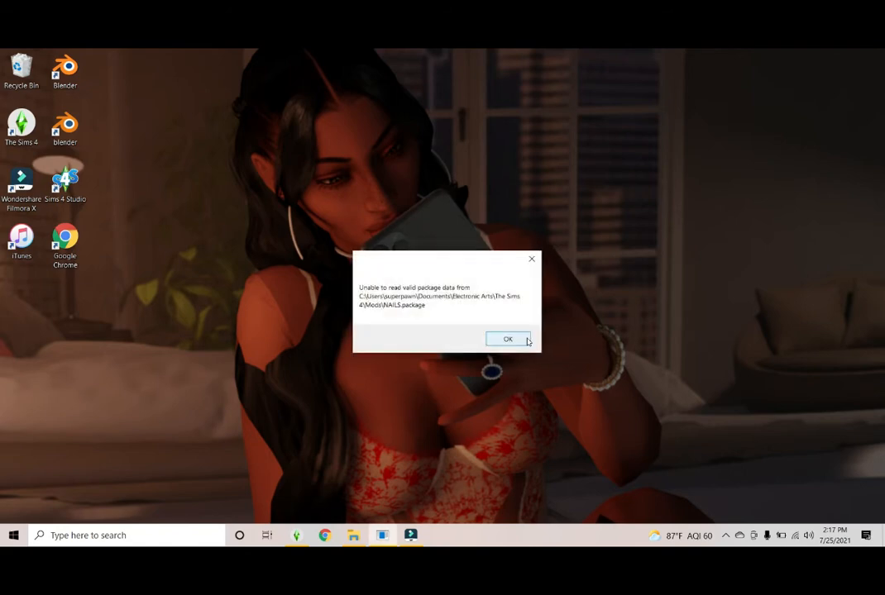
pyautogui.click(527, 340)
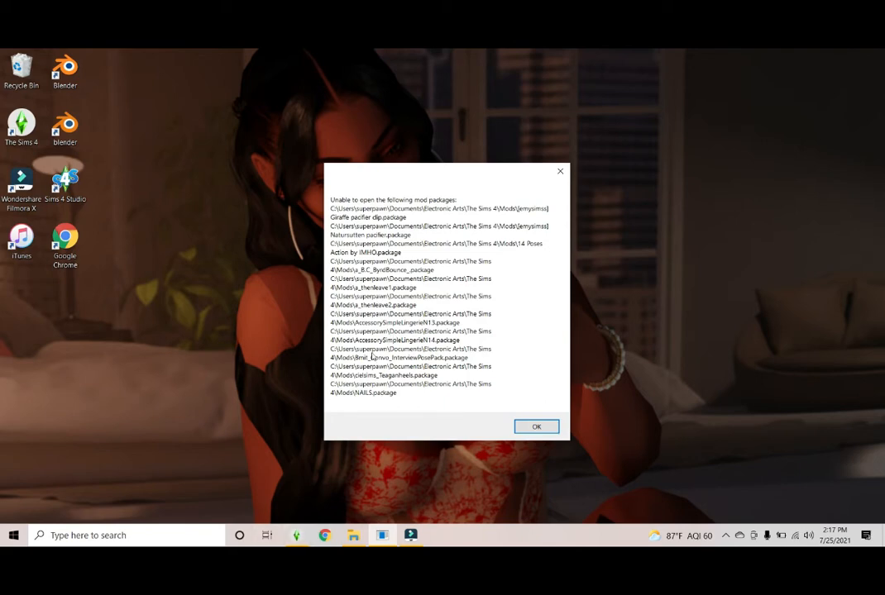
pyautogui.click(552, 427)
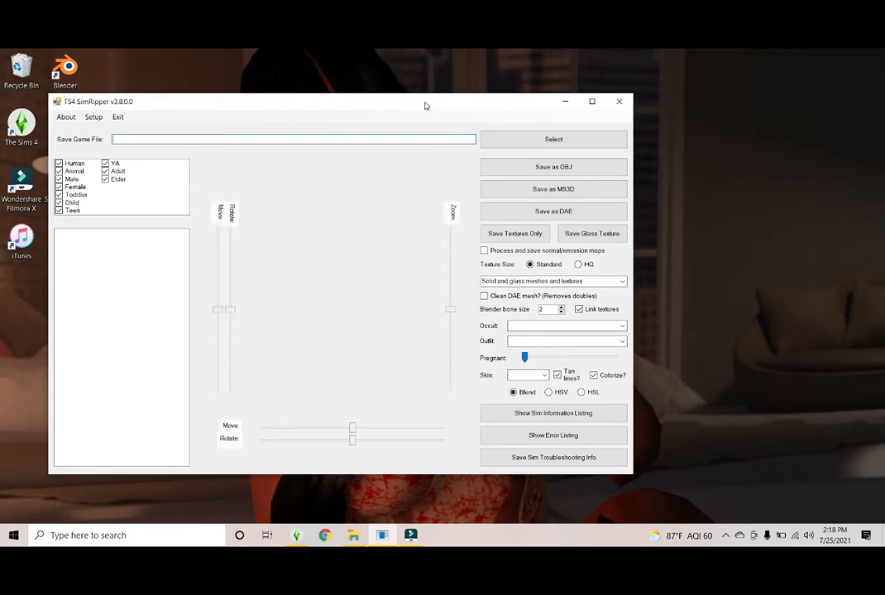
# Set the mesh and texture option in TS4 SimRipper to "Solid and glass meshes and textures"
pyautogui.moveTo(425, 102); pyautogui.dragTo(546, 86)
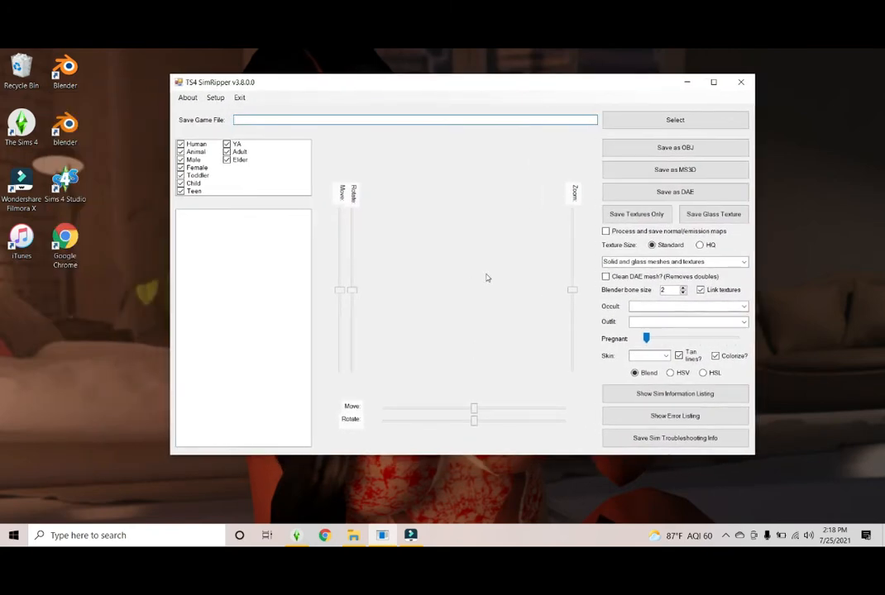
pyautogui.click(744, 262)
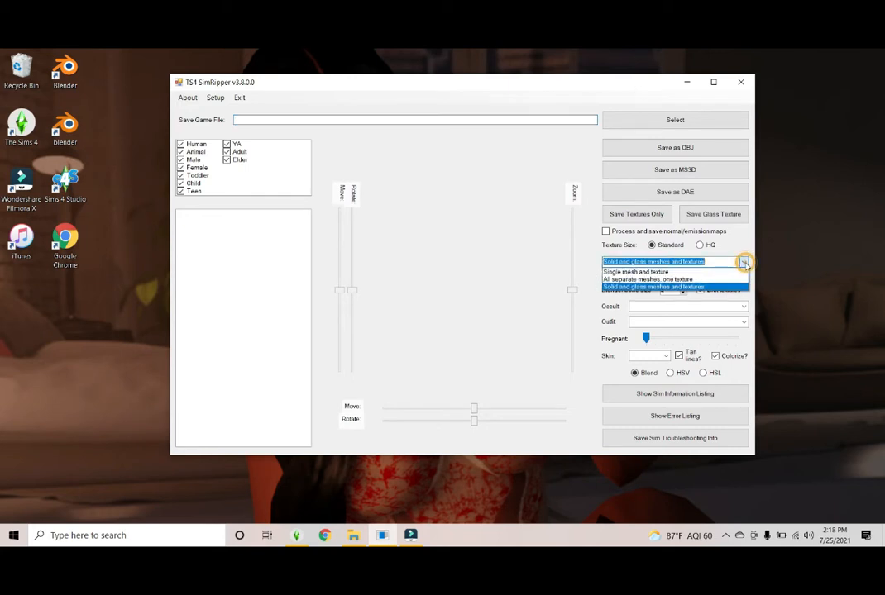
pyautogui.click(686, 288)
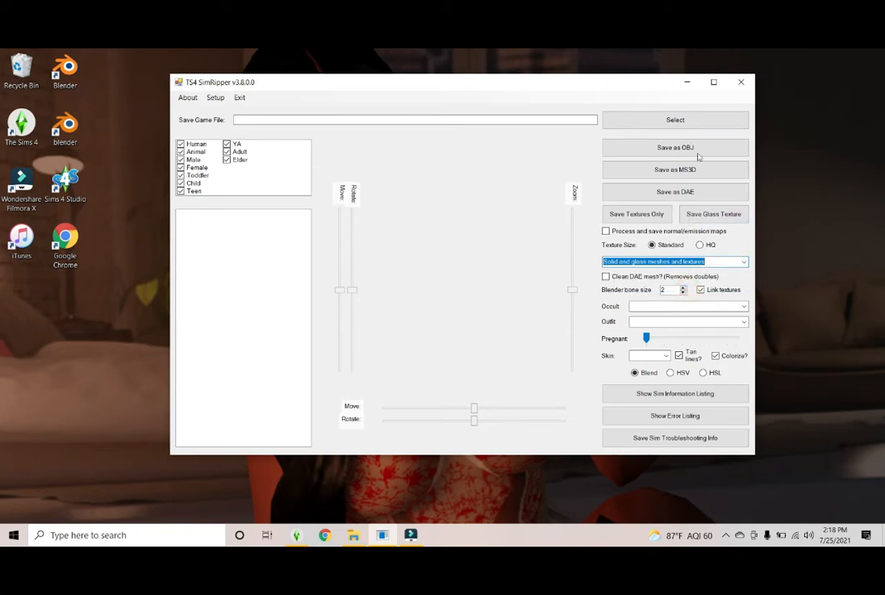
# Load the save game file Slot_00000005.save from The Sims 4 saves folder
pyautogui.click(677, 122)
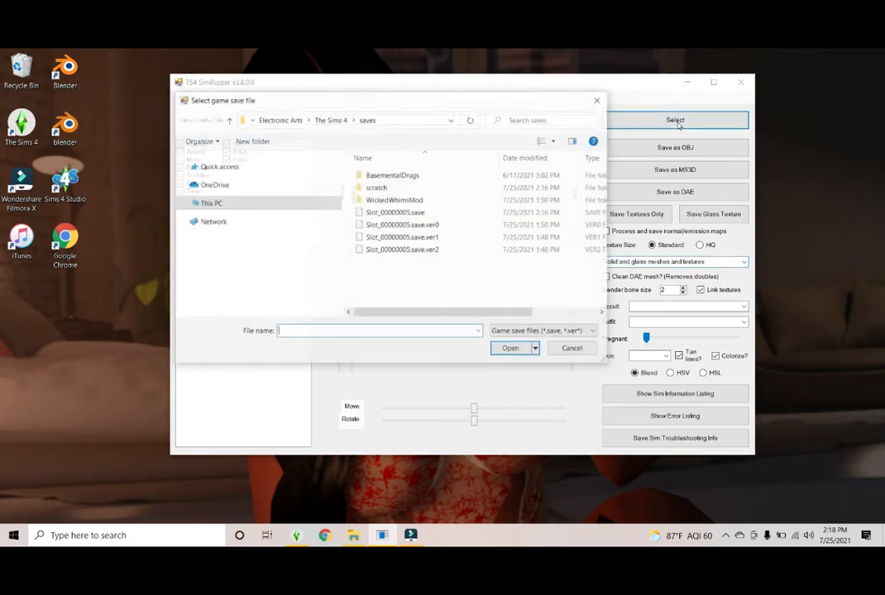
pyautogui.rightClick(375, 330)
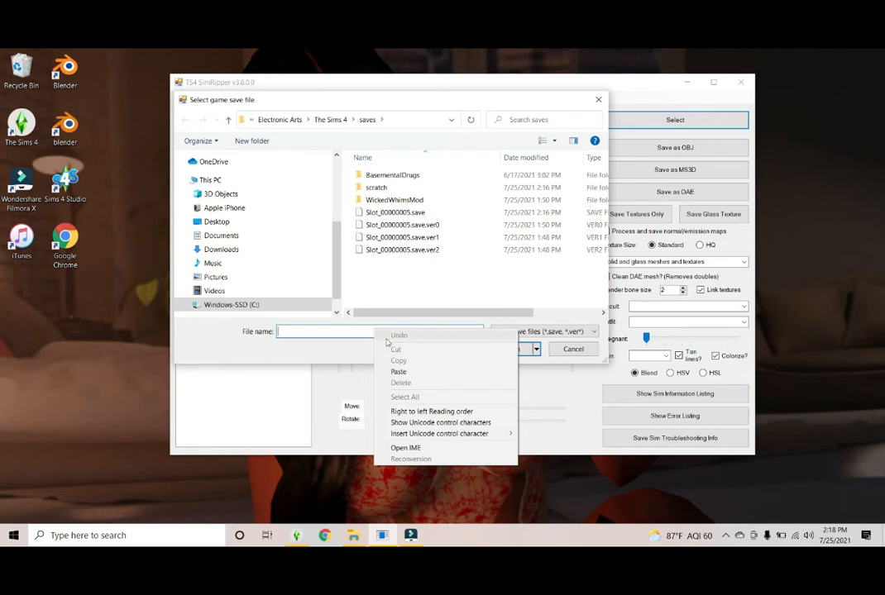
pyautogui.click(398, 371)
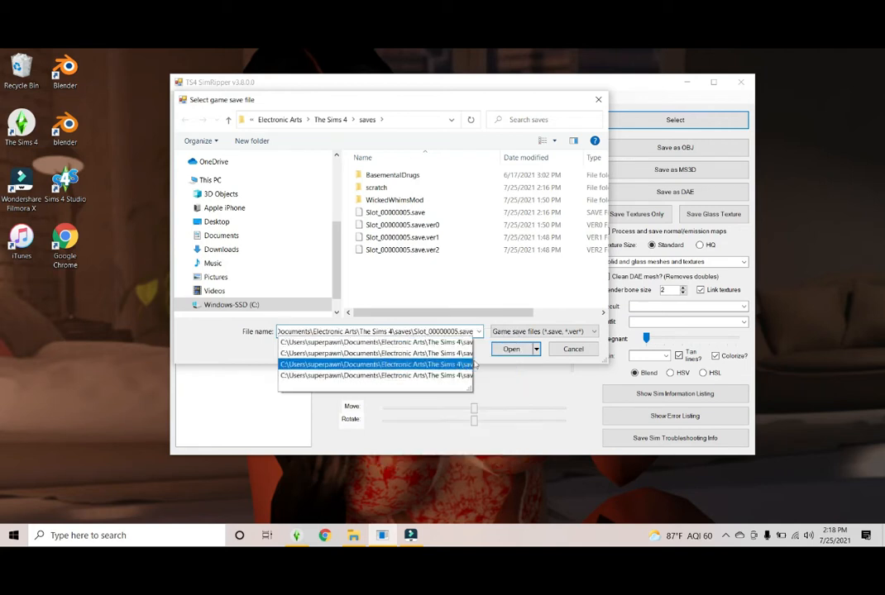
pyautogui.click(508, 350)
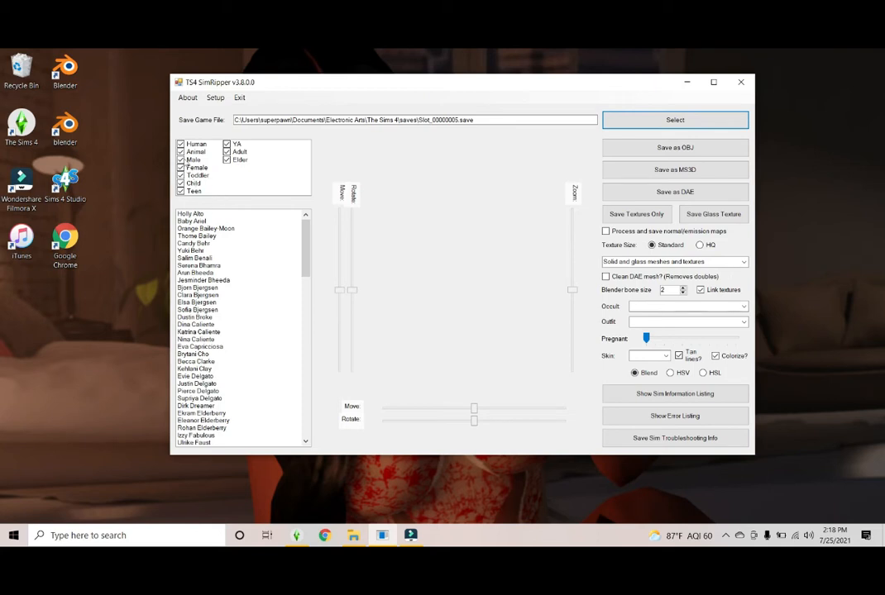
# Filter the Sim list to human female young adults by excluding Animal, Male, Toddler, Child, Teen, Elder and Adult
pyautogui.click(181, 144)
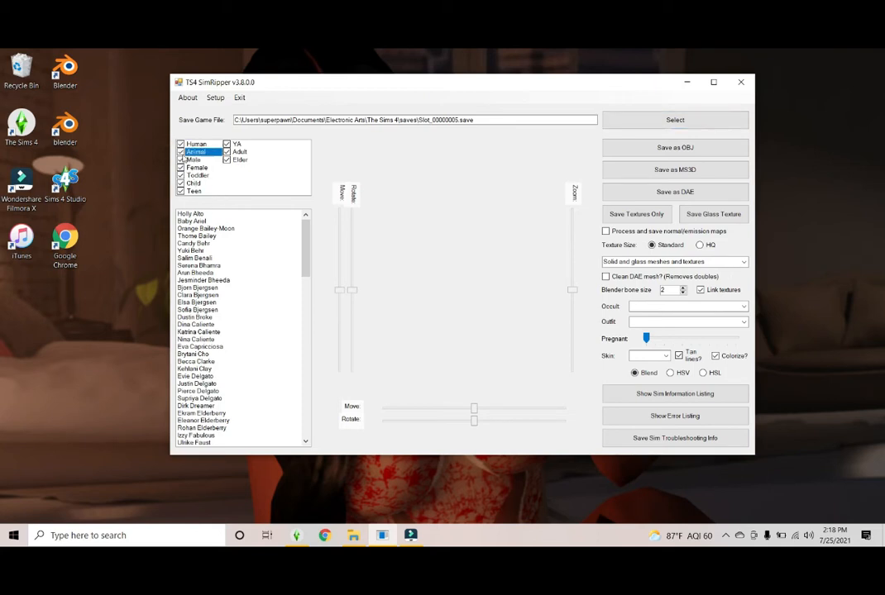
pyautogui.click(181, 152)
pyautogui.click(180, 160)
pyautogui.click(180, 175)
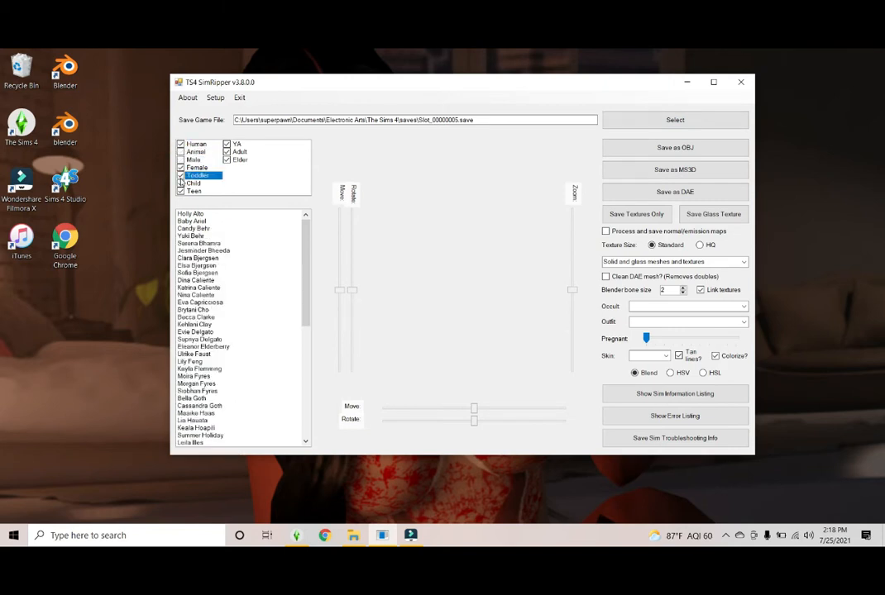
pyautogui.click(180, 182)
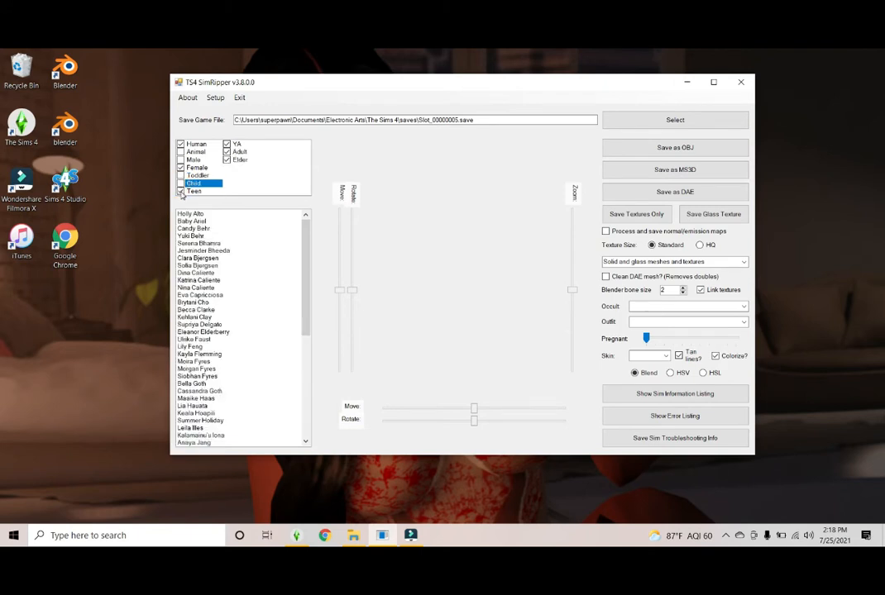
pyautogui.click(180, 191)
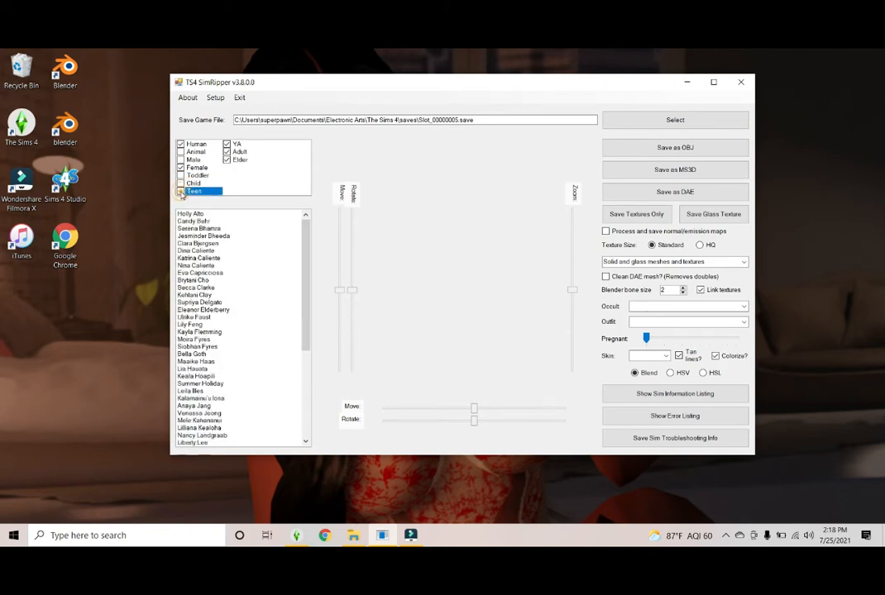
pyautogui.click(227, 160)
pyautogui.click(228, 152)
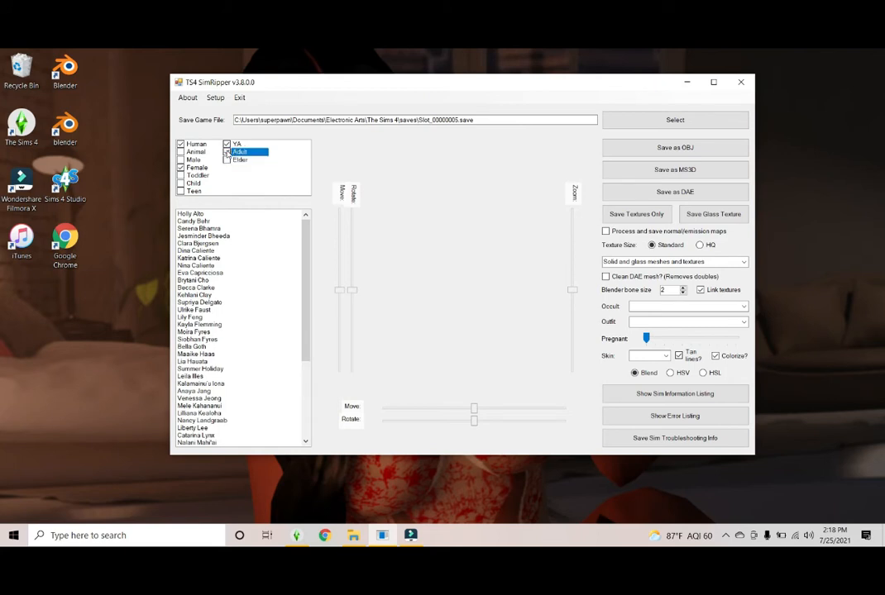
# Select the Sim Megan Sterling near the end of the filtered Sim list to load her model
pyautogui.click(303, 282)
pyautogui.moveTo(304, 282); pyautogui.dragTo(298, 327)
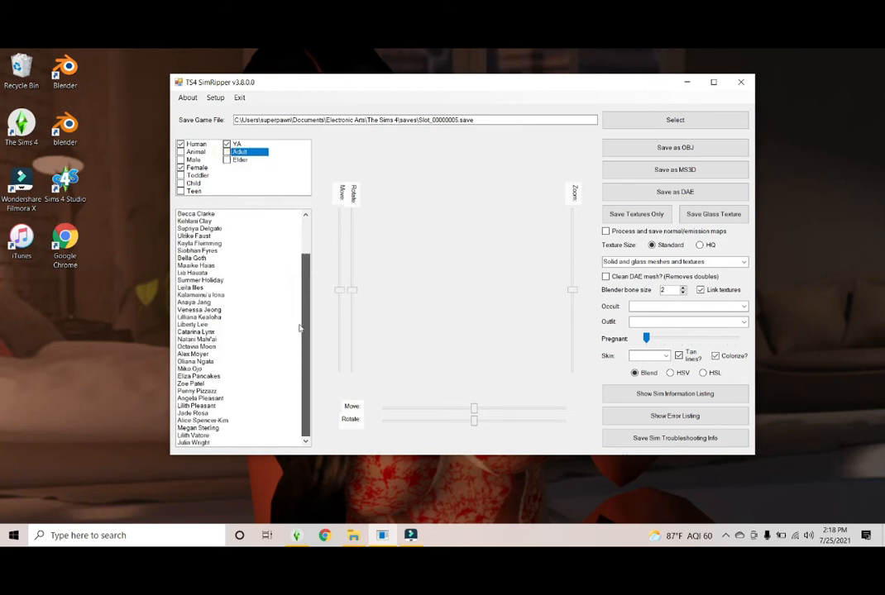
pyautogui.click(206, 428)
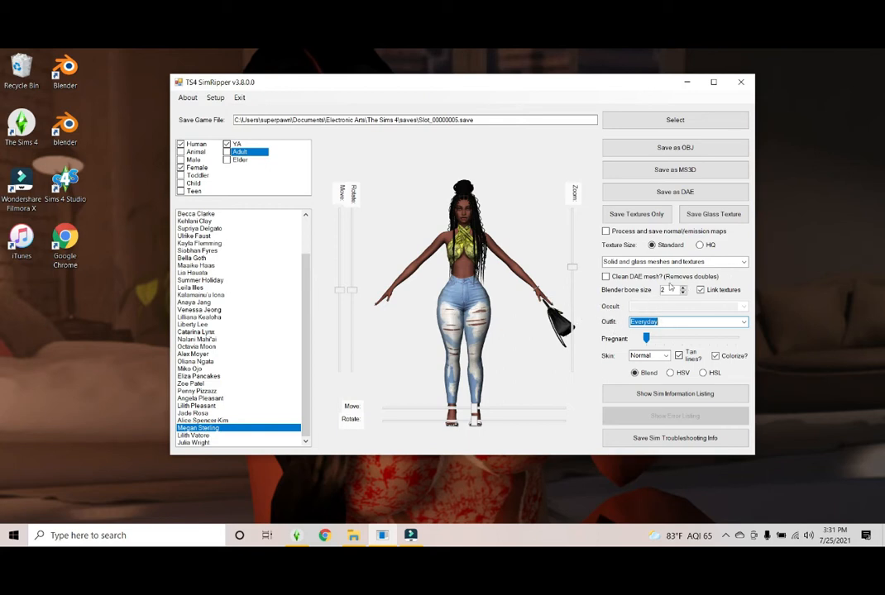
# Export the Sim as a Collada DAE file named "MeganSterling youtube" in Documents > Everything render > Megan
pyautogui.click(672, 194)
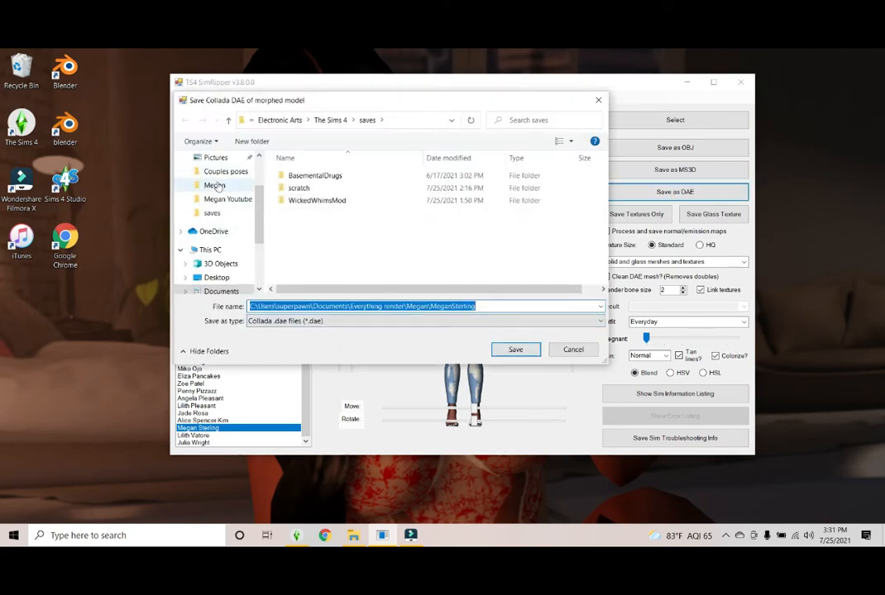
pyautogui.moveTo(258, 194); pyautogui.dragTo(258, 182)
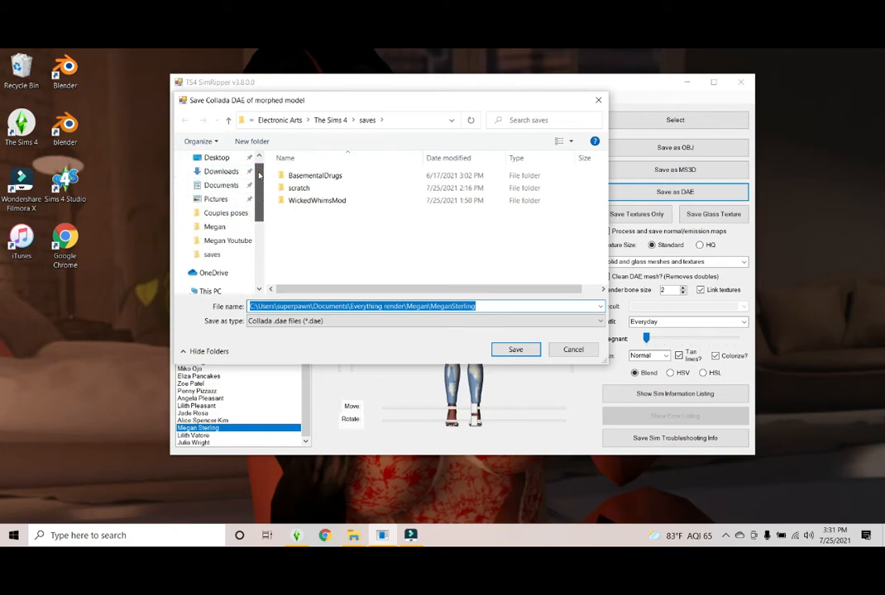
pyautogui.click(211, 186)
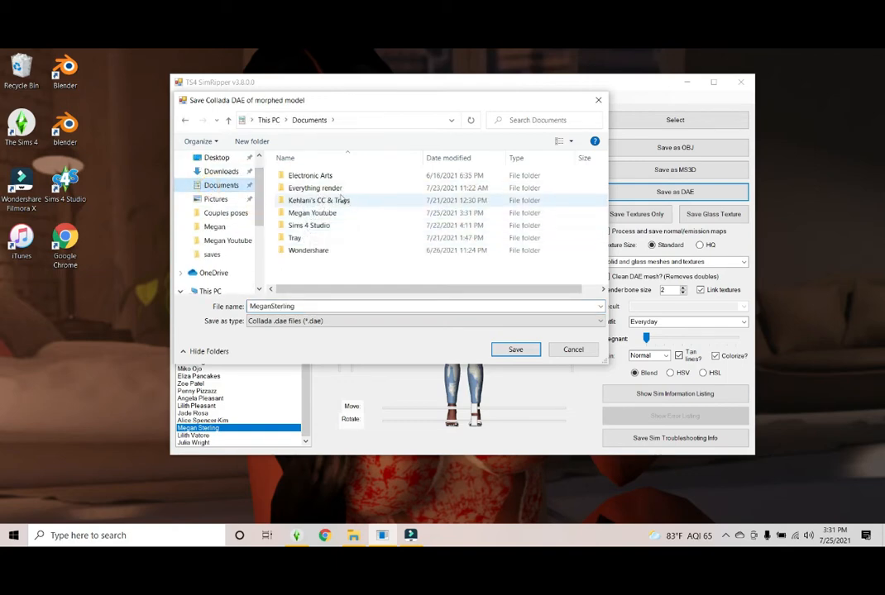
pyautogui.doubleClick(318, 189)
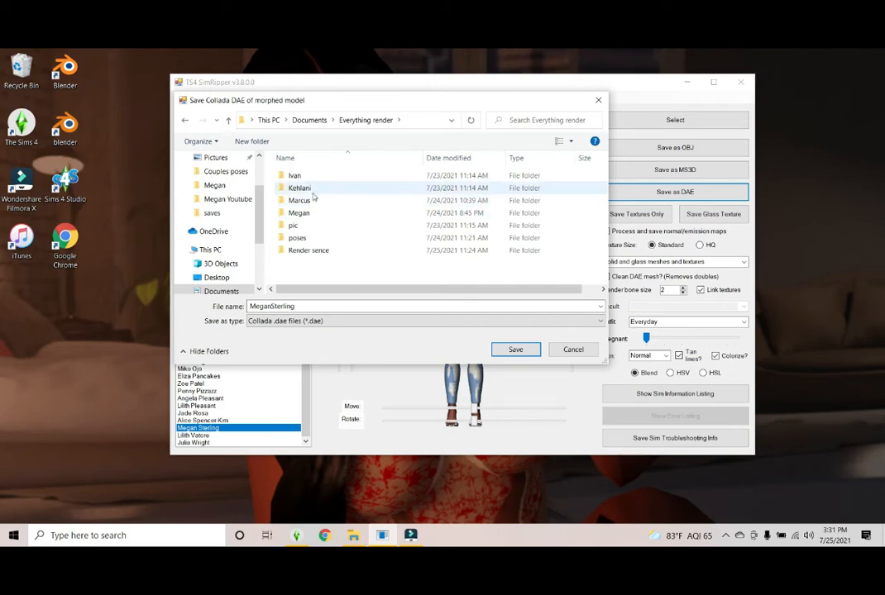
pyautogui.doubleClick(310, 215)
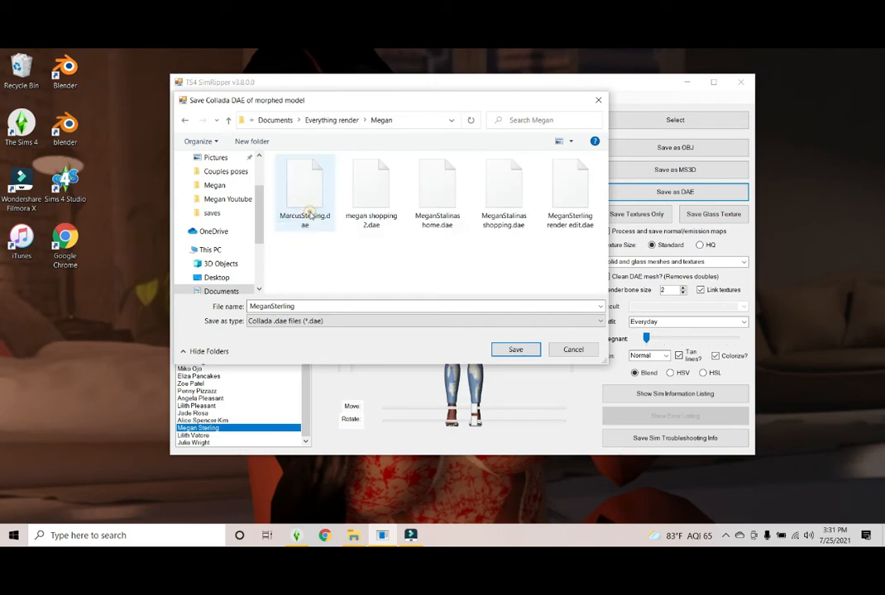
pyautogui.click(333, 308)
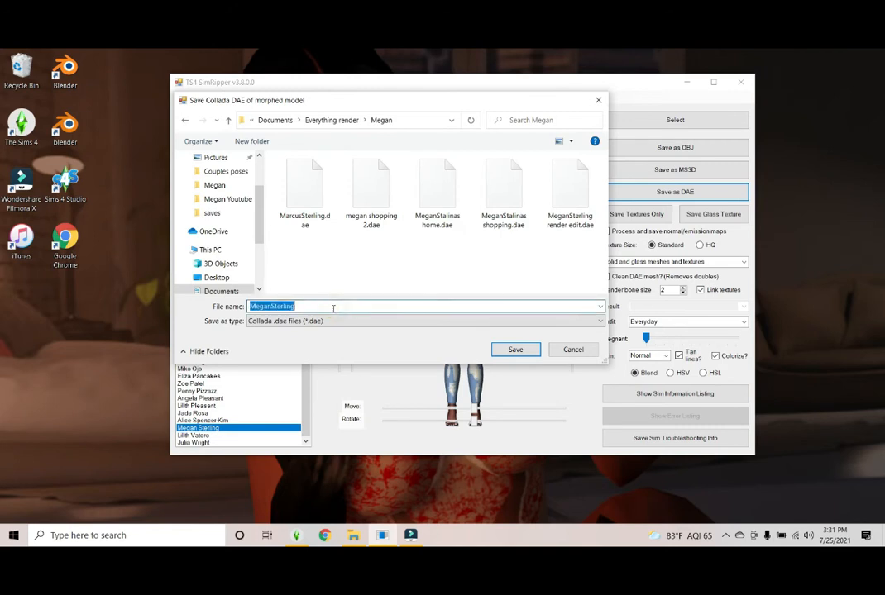
pyautogui.click(333, 307)
pyautogui.write('youtu')
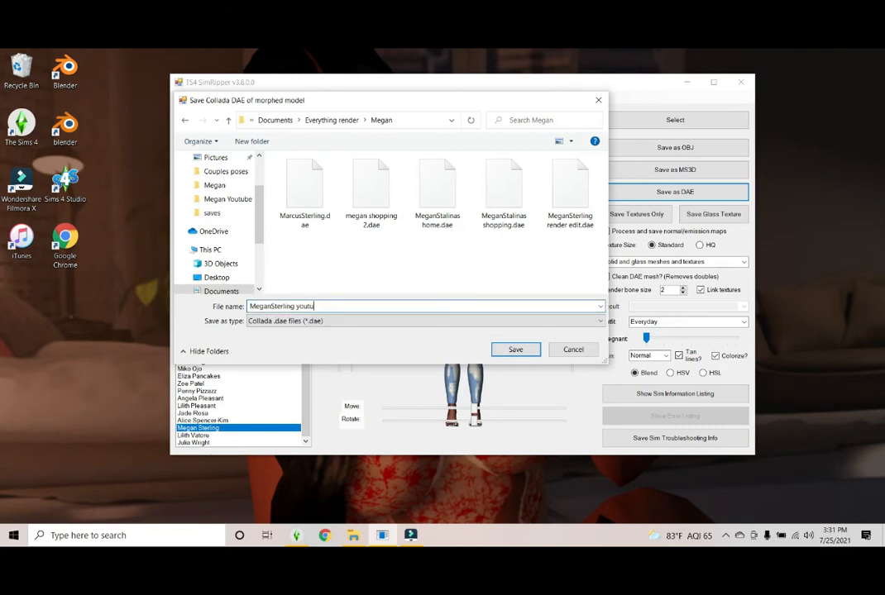
pyautogui.write('be')
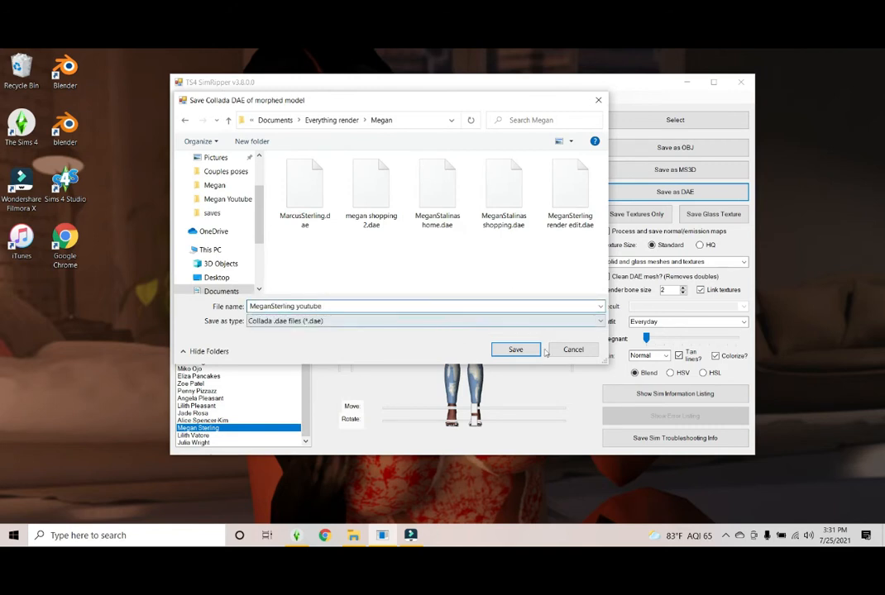
pyautogui.click(514, 349)
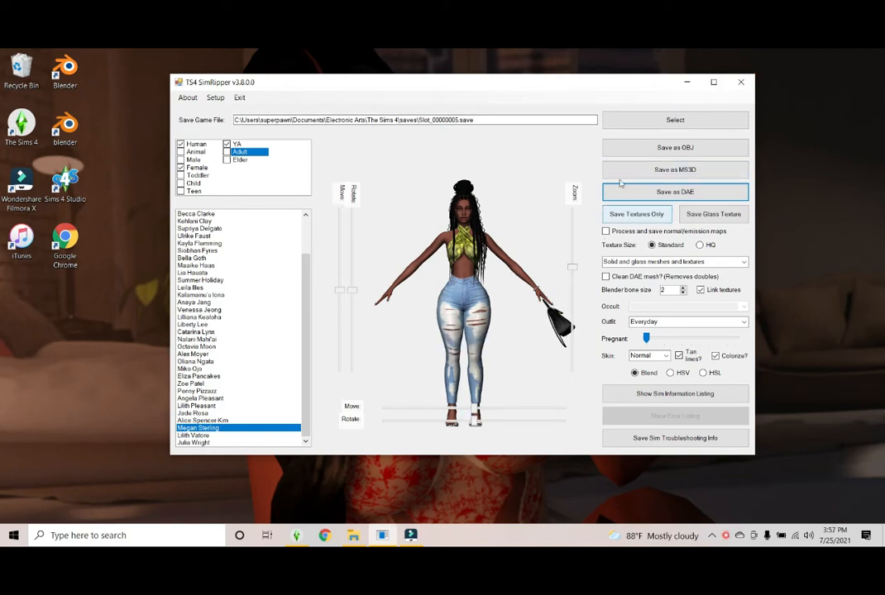
# Minimize TS4 SimRipper, switch to Sims 4 Studio, and open the pose package "Cutenesz - InspoPack#1" from Downloads
pyautogui.click(684, 83)
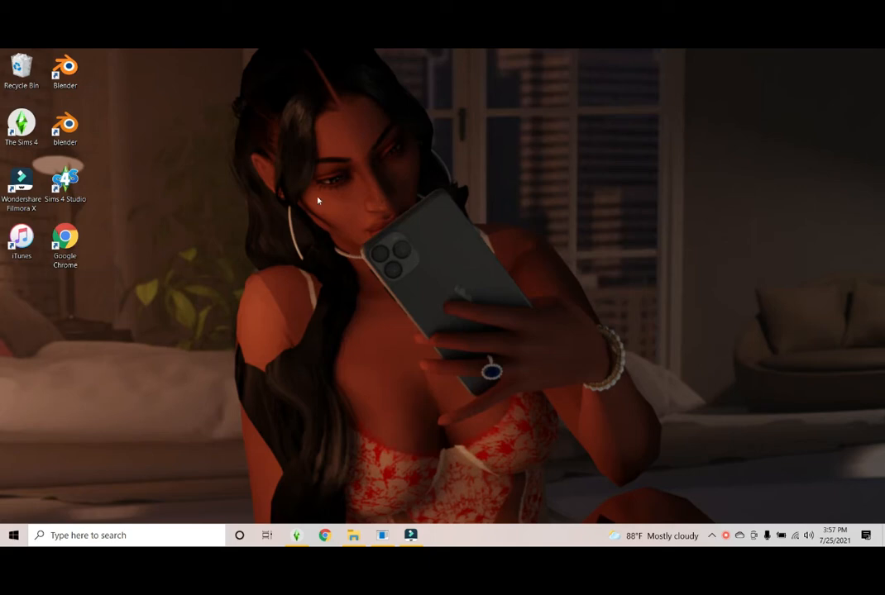
pyautogui.doubleClick(66, 183)
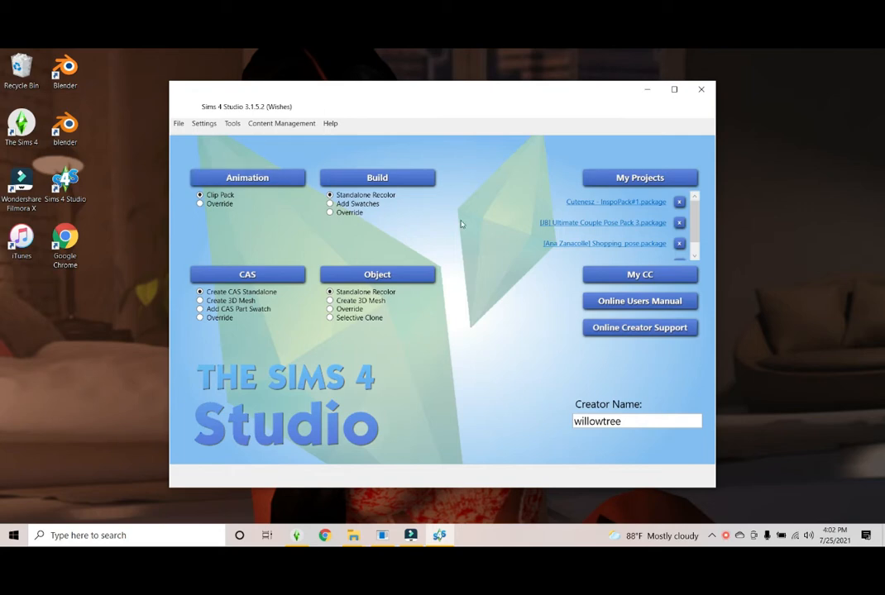
pyautogui.click(625, 177)
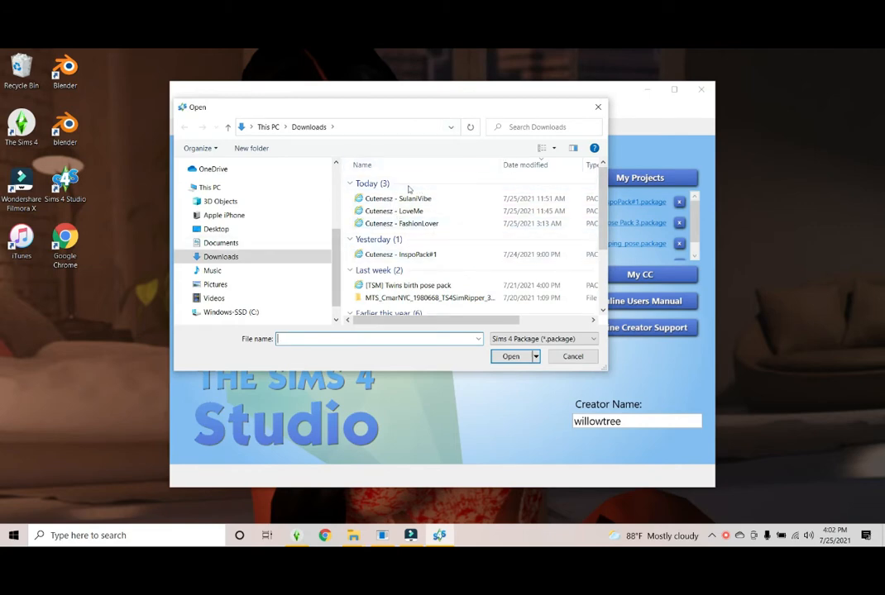
pyautogui.click(425, 256)
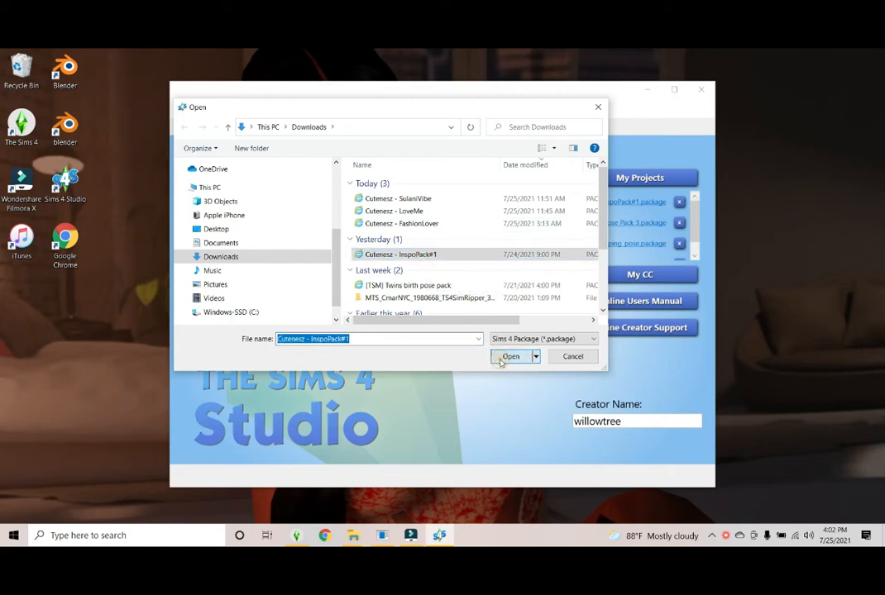
pyautogui.click(501, 359)
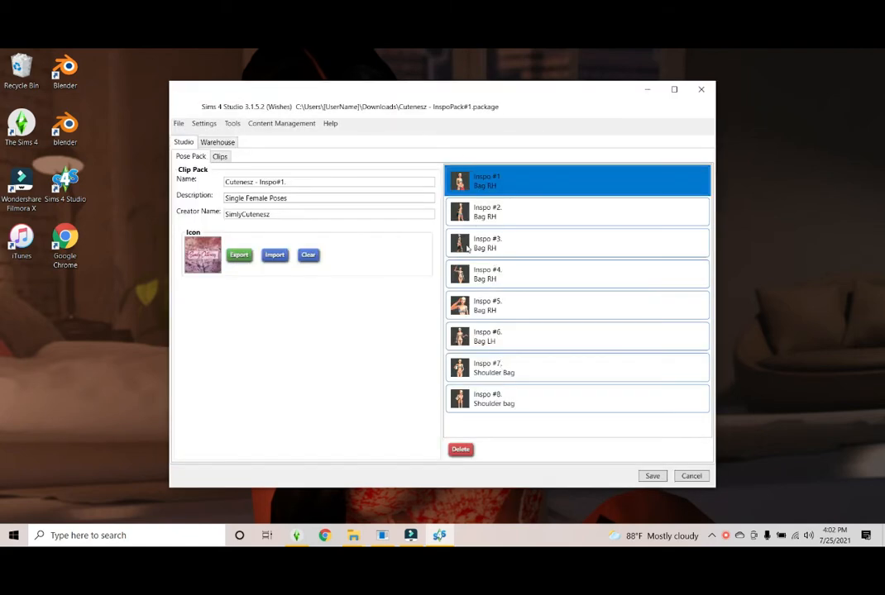
# Start exporting the Inspo #2 clip and set the destination to Documents > Everything render > poses > Model poses
pyautogui.click(219, 157)
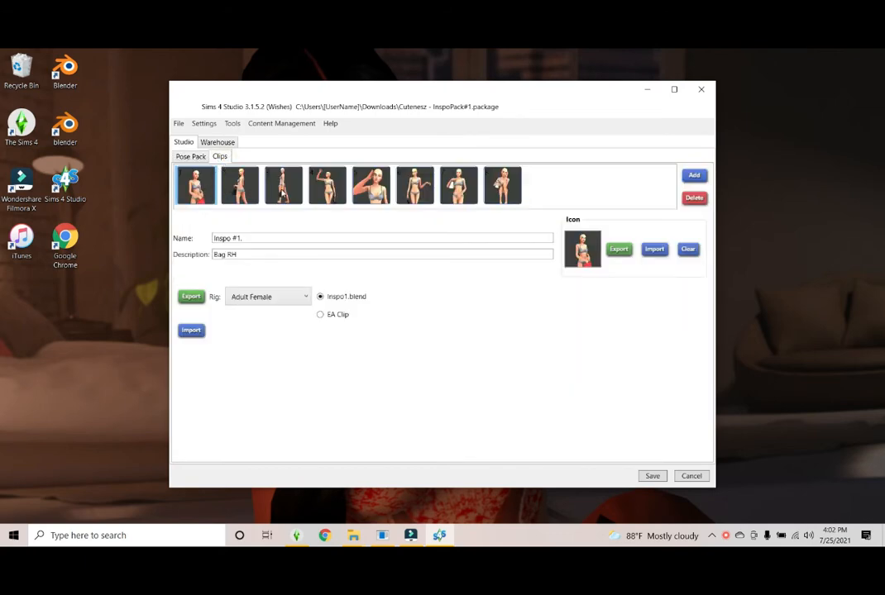
pyautogui.click(242, 184)
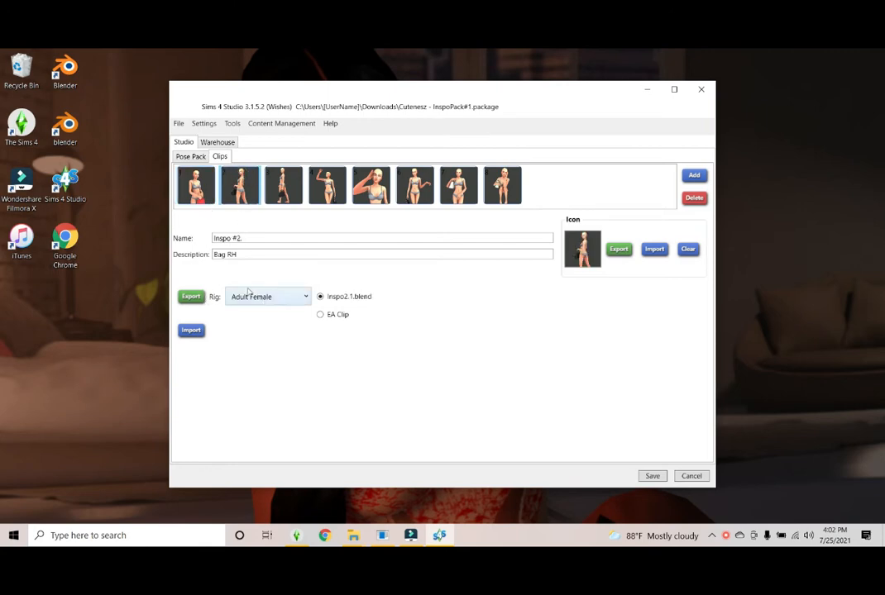
pyautogui.click(197, 299)
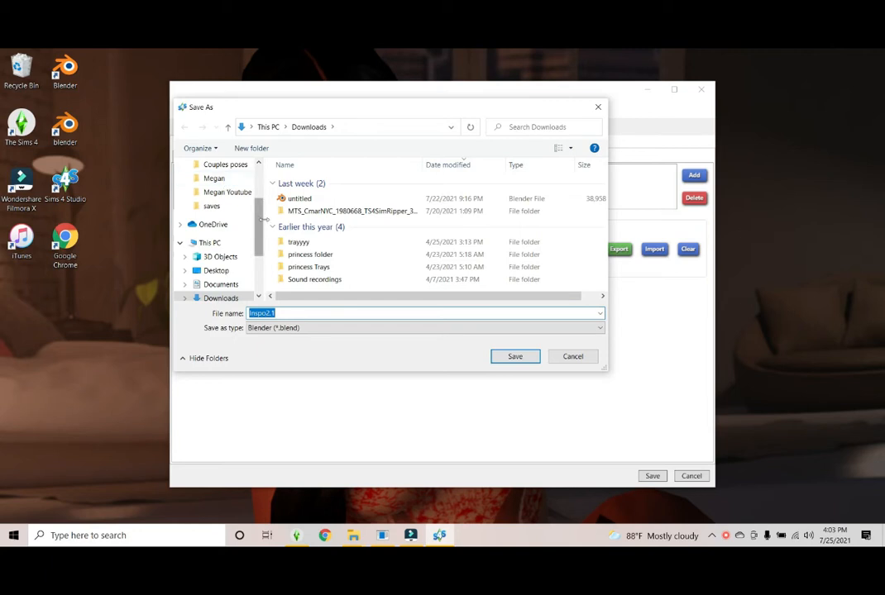
pyautogui.scroll(2, 219, 211)
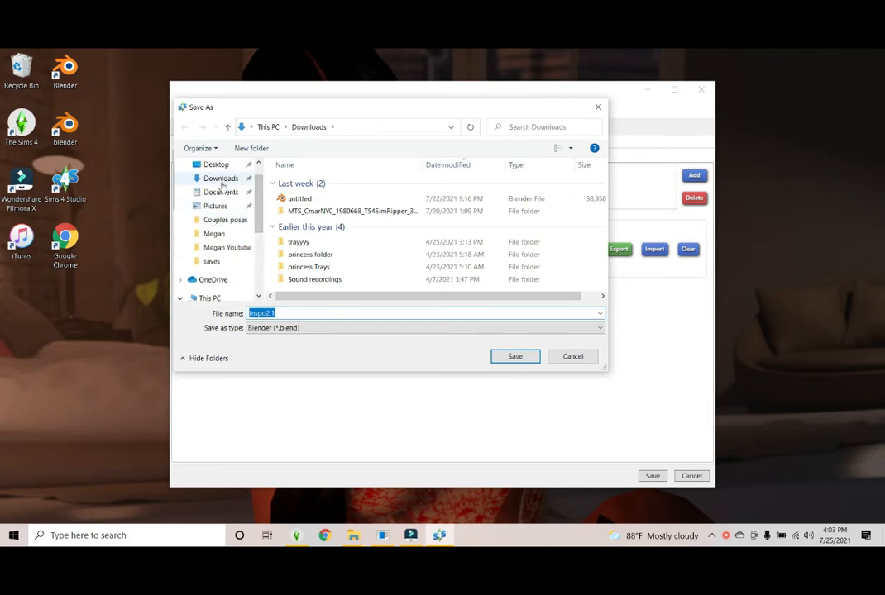
pyautogui.click(221, 194)
pyautogui.doubleClick(310, 194)
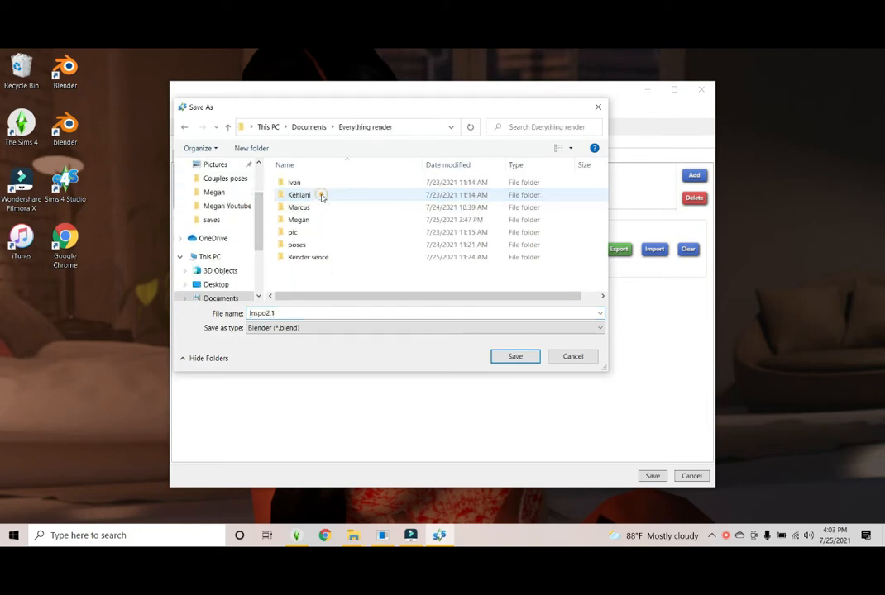
pyautogui.doubleClick(316, 245)
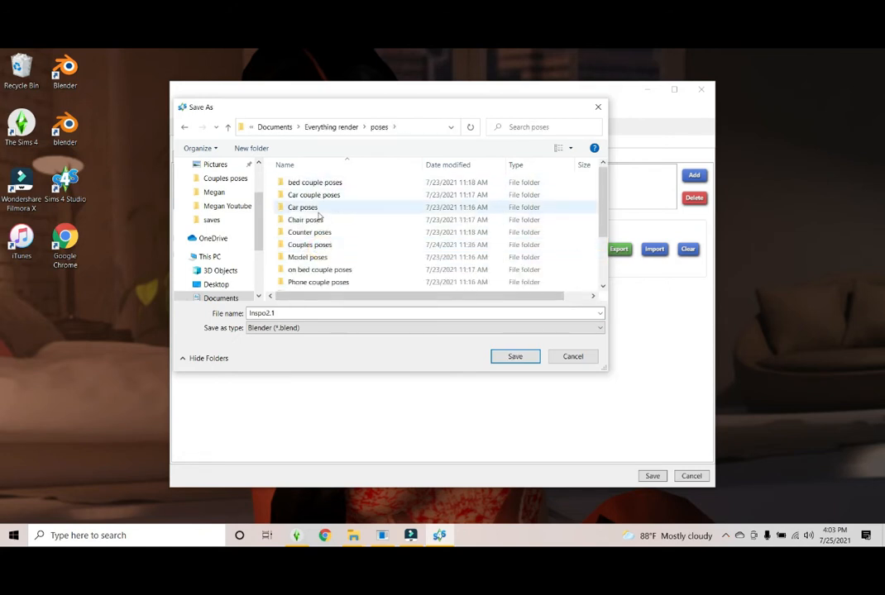
pyautogui.doubleClick(308, 257)
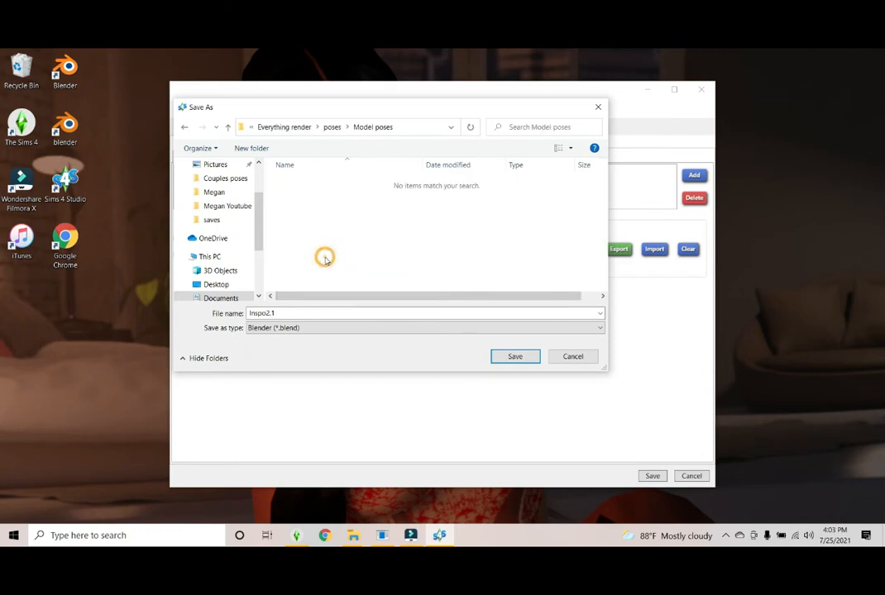
# Save the exported pose as a Blender file named "Meg youtube" and close the Model poses folder window
pyautogui.doubleClick(294, 314)
pyautogui.press('BackSpace')
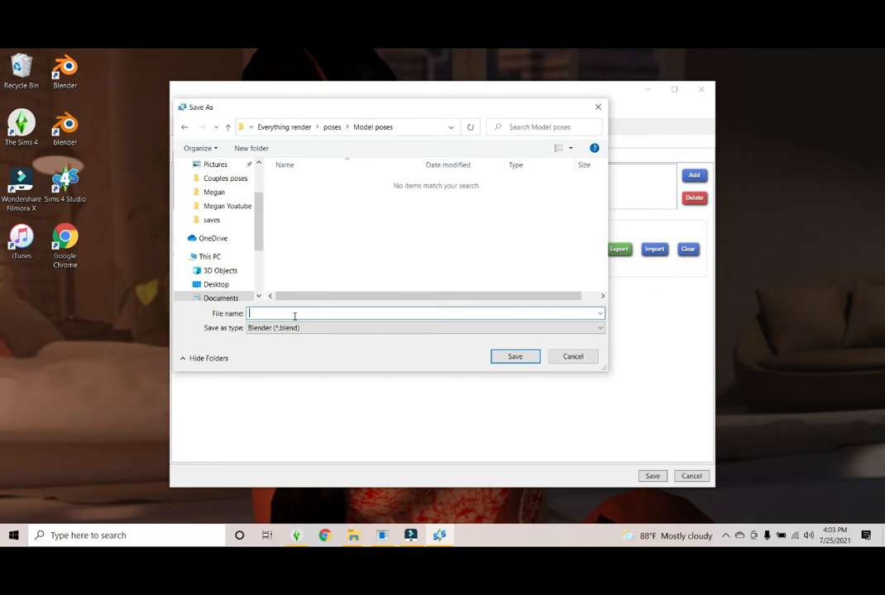
pyautogui.write('Meg youtube')
pyautogui.click(514, 356)
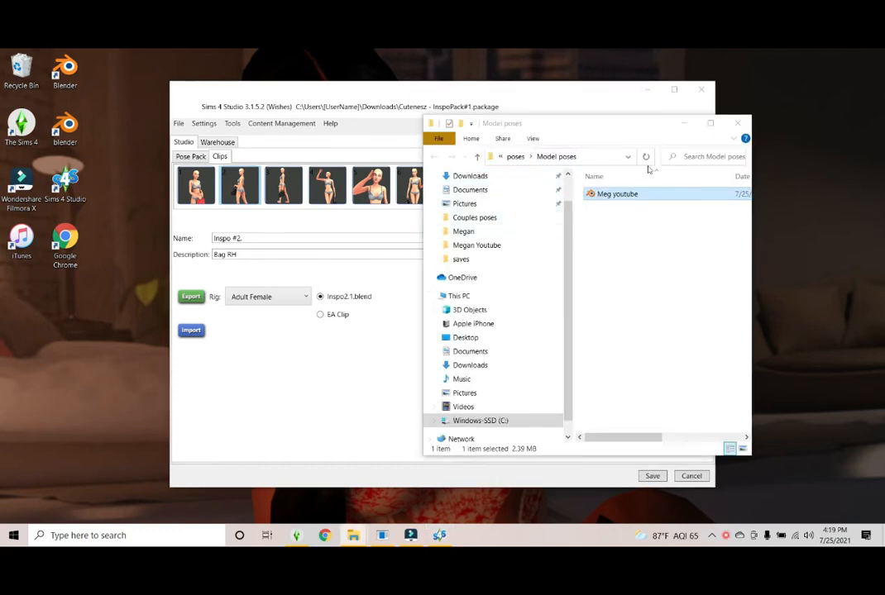
pyautogui.click(744, 125)
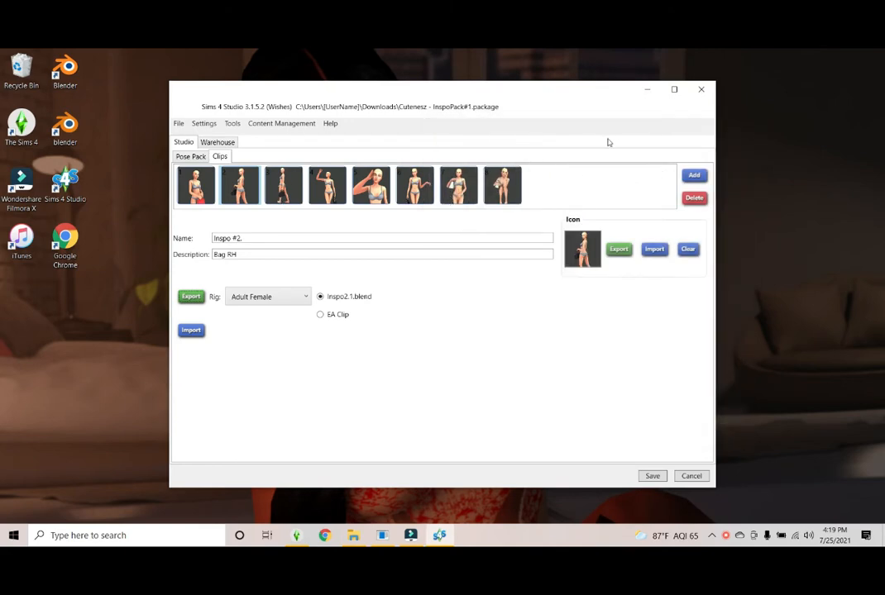
# Close Sims 4 Studio, start Blender, and delete the default camera, cube and light from the new scene
pyautogui.click(701, 89)
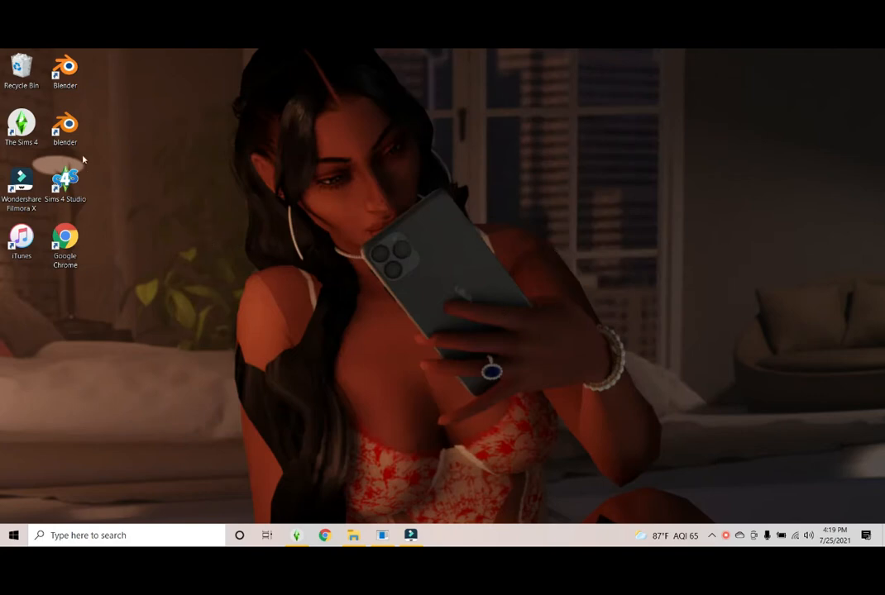
pyautogui.doubleClick(64, 128)
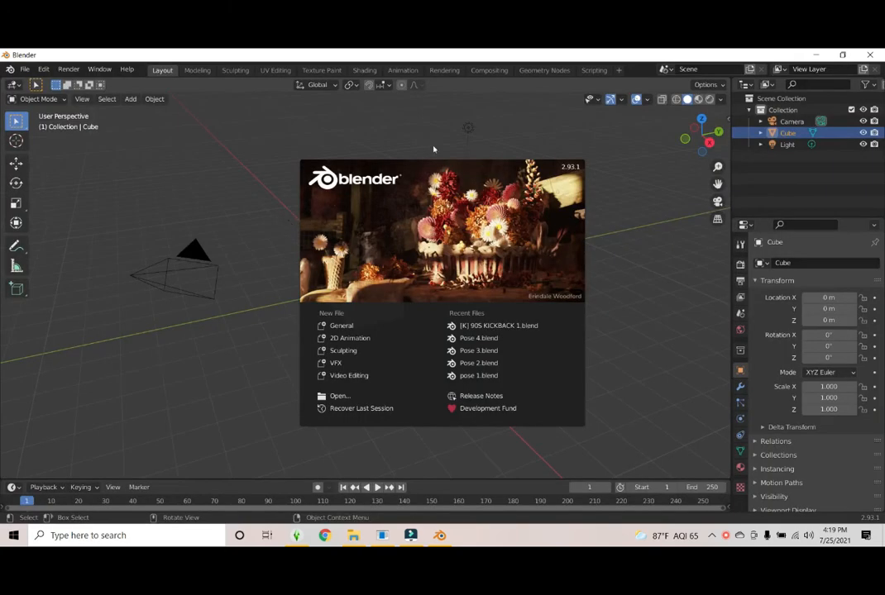
pyautogui.click(255, 237)
pyautogui.moveTo(87, 267); pyautogui.dragTo(388, 306)
pyautogui.rightClick(387, 303)
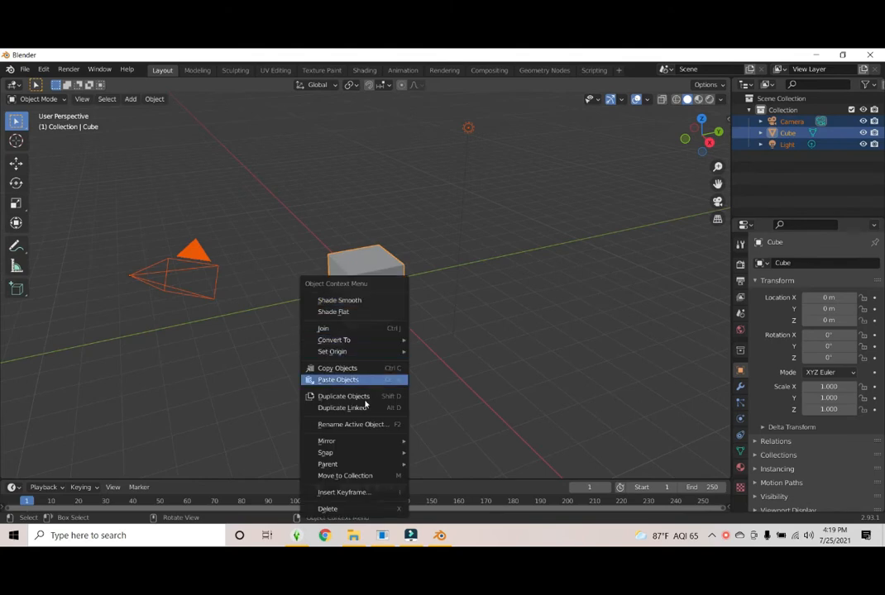
pyautogui.click(330, 509)
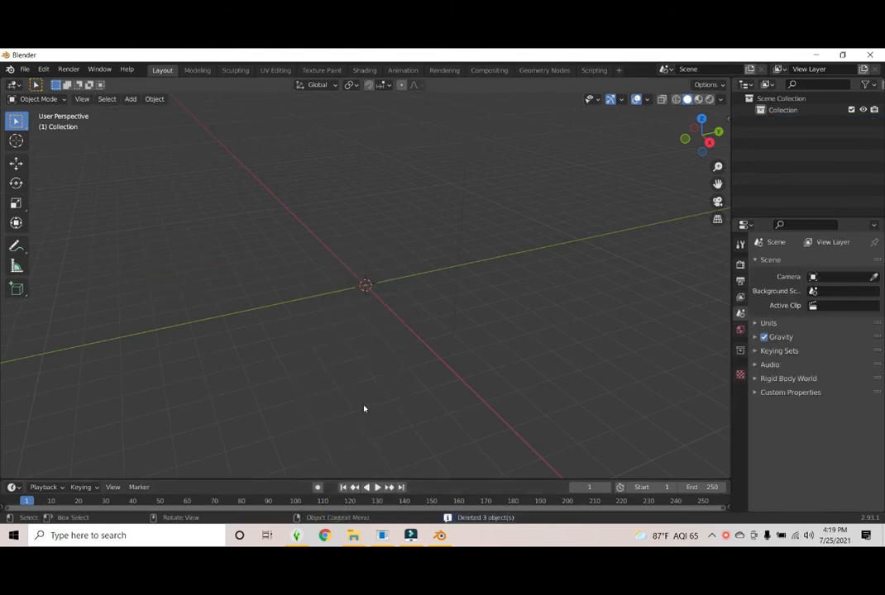
# Import the Collada file "MeganSterling youtube.dae" from Documents > Everything render > Megan
pyautogui.click(25, 68)
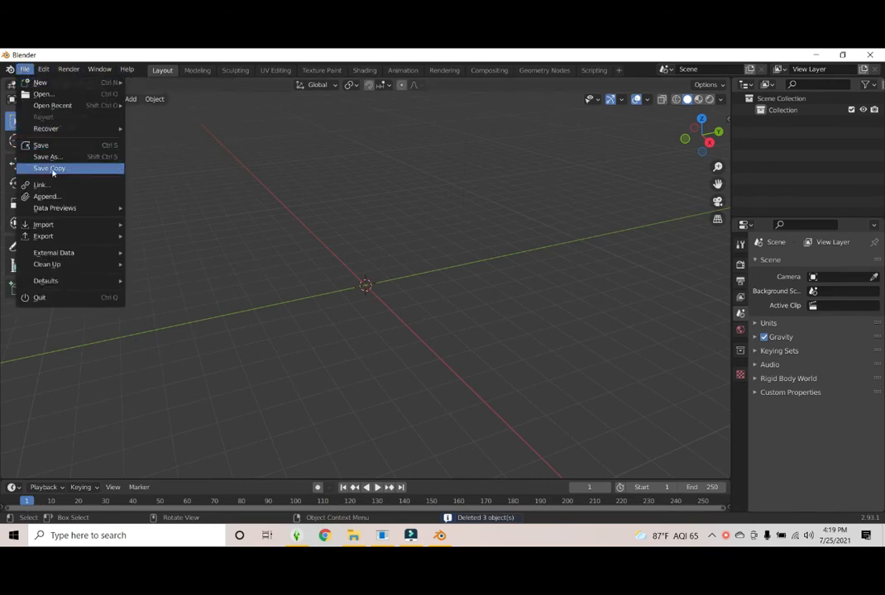
pyautogui.moveTo(49, 228)
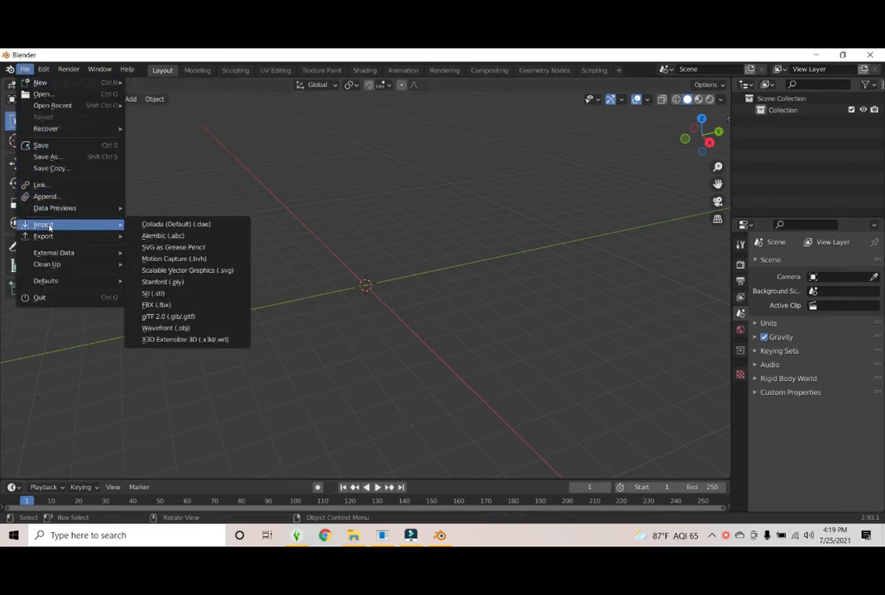
pyautogui.click(171, 226)
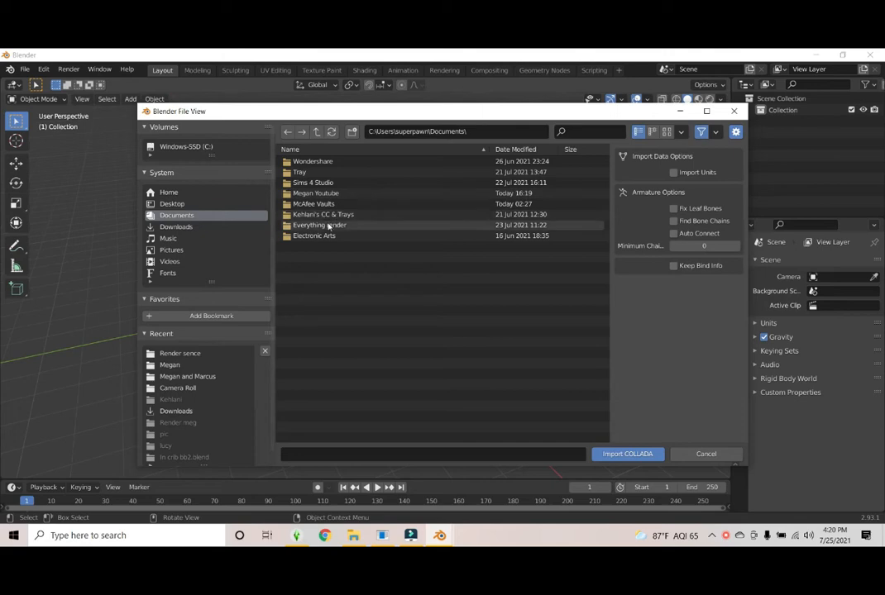
pyautogui.doubleClick(324, 225)
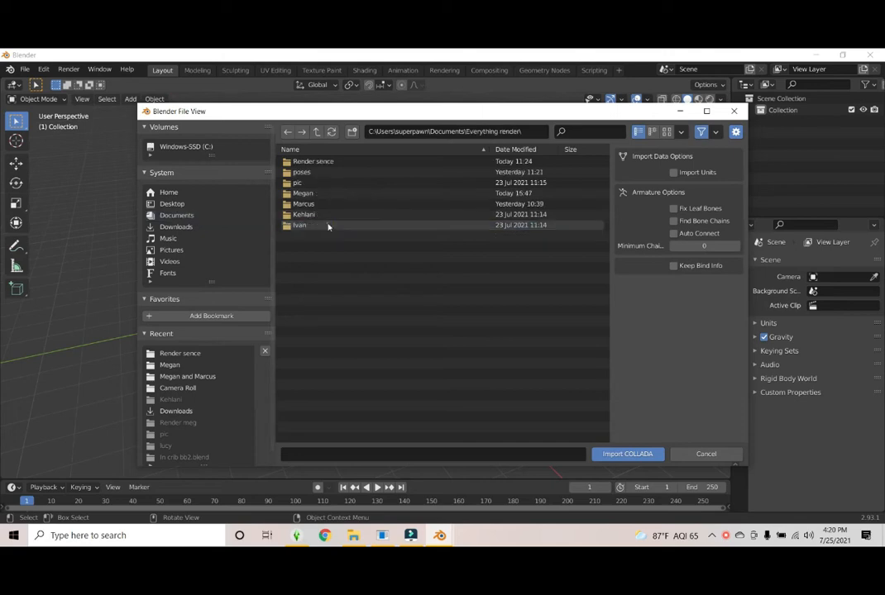
pyautogui.click(307, 195)
pyautogui.doubleClick(310, 195)
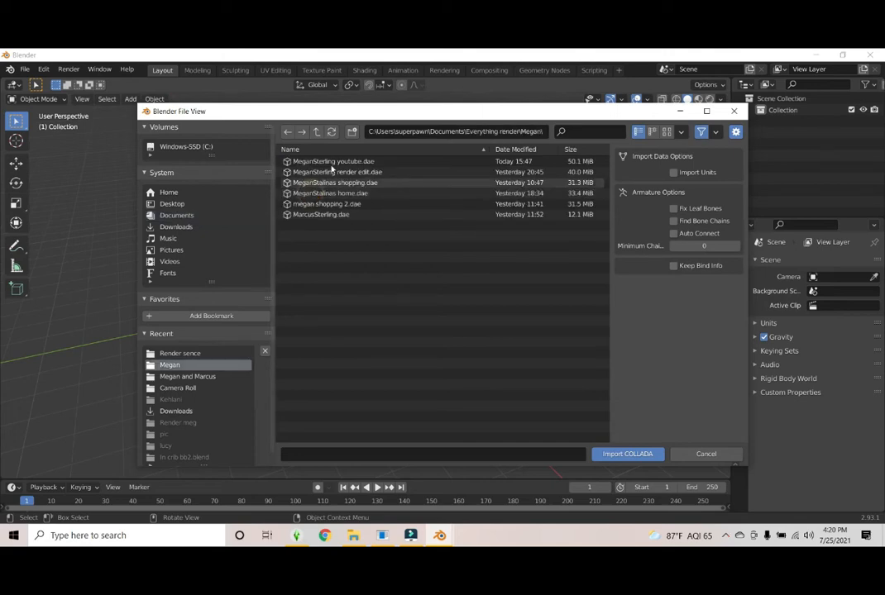
pyautogui.click(335, 162)
pyautogui.doubleClick(335, 162)
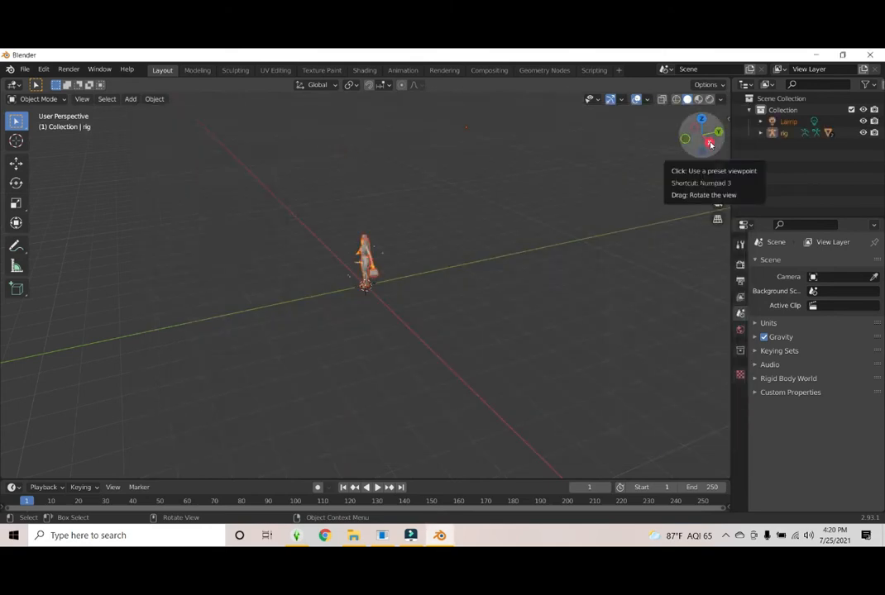
# View the imported Sim from the front and display it with Material Preview shading
pyautogui.moveTo(705, 137); pyautogui.dragTo(772, 132)
pyautogui.moveTo(717, 167); pyautogui.dragTo(716, 131)
pyautogui.moveTo(718, 183); pyautogui.dragTo(749, 229)
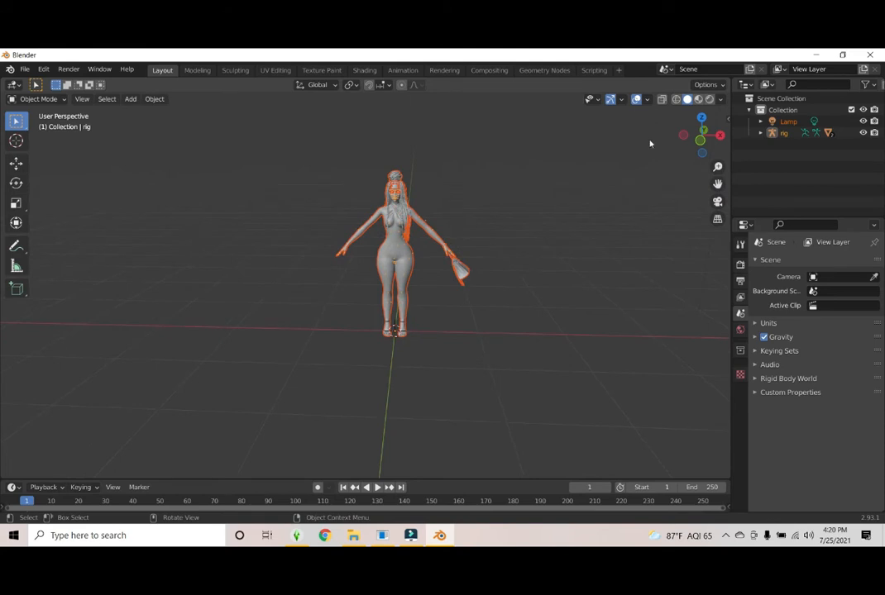
pyautogui.click(699, 101)
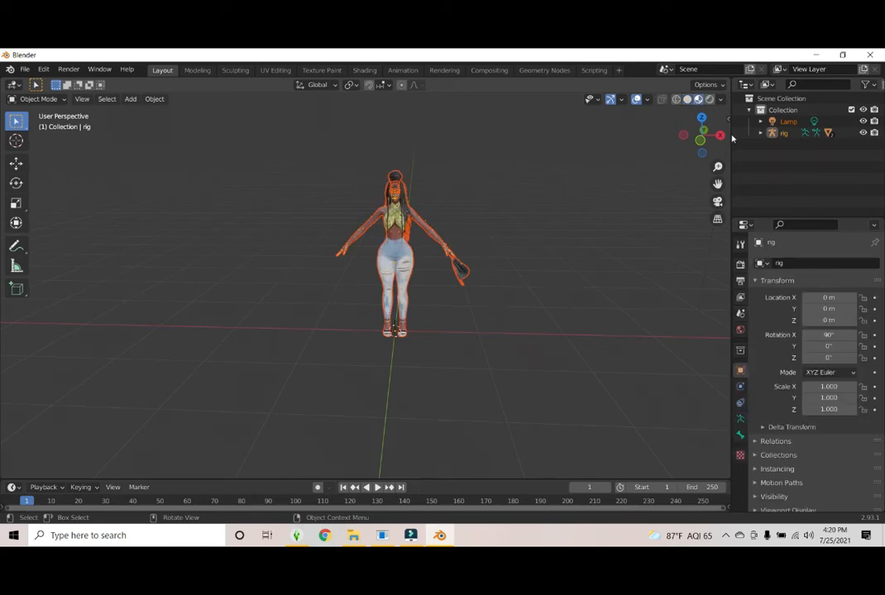
# Select the MeganSterling mesh under the rig and show its Material_001 nodes in the Shader Editor
pyautogui.click(760, 132)
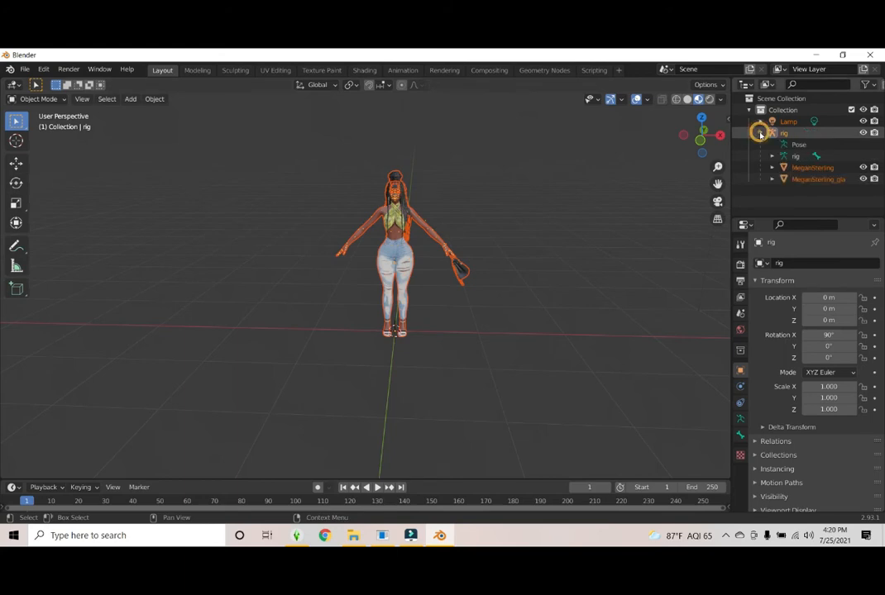
pyautogui.click(798, 170)
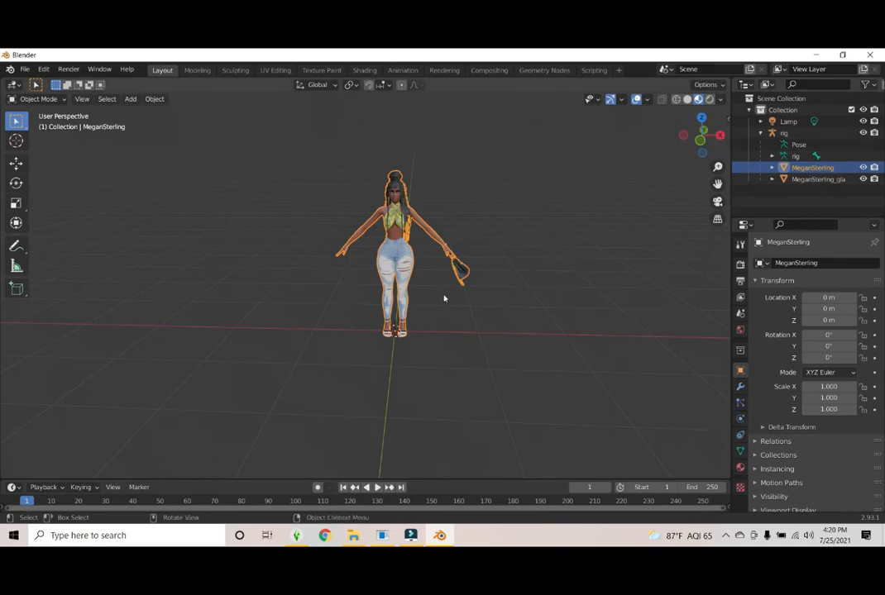
pyautogui.click(14, 85)
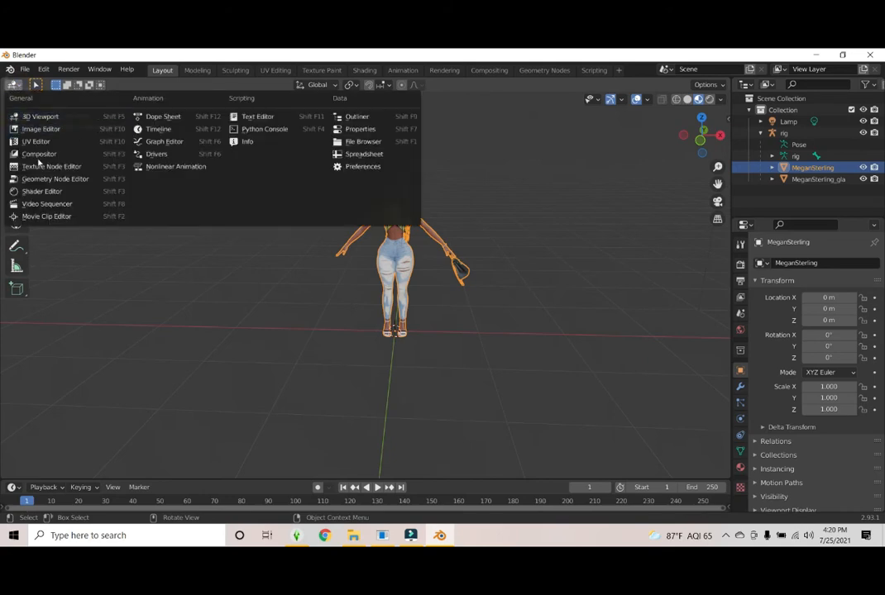
pyautogui.click(36, 191)
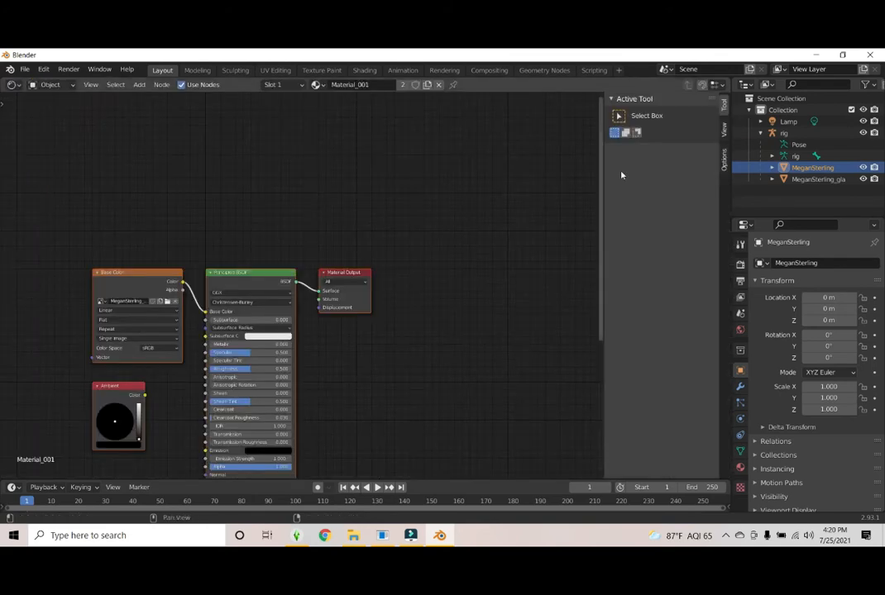
pyautogui.moveTo(601, 160); pyautogui.dragTo(596, 261)
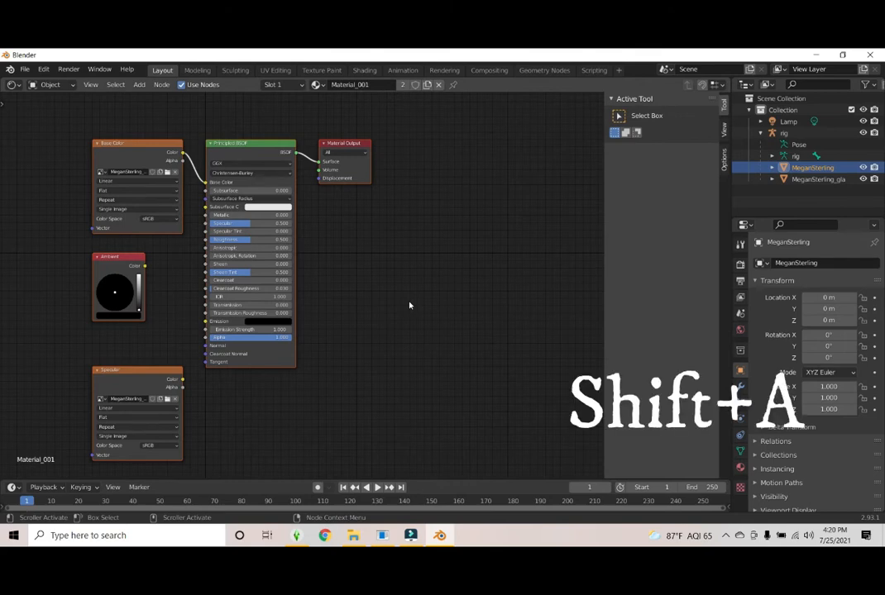
# Insert a Mix Shader node between the Principled BSDF and the Material Output of Material_001
pyautogui.hotkey('shift', 'a')
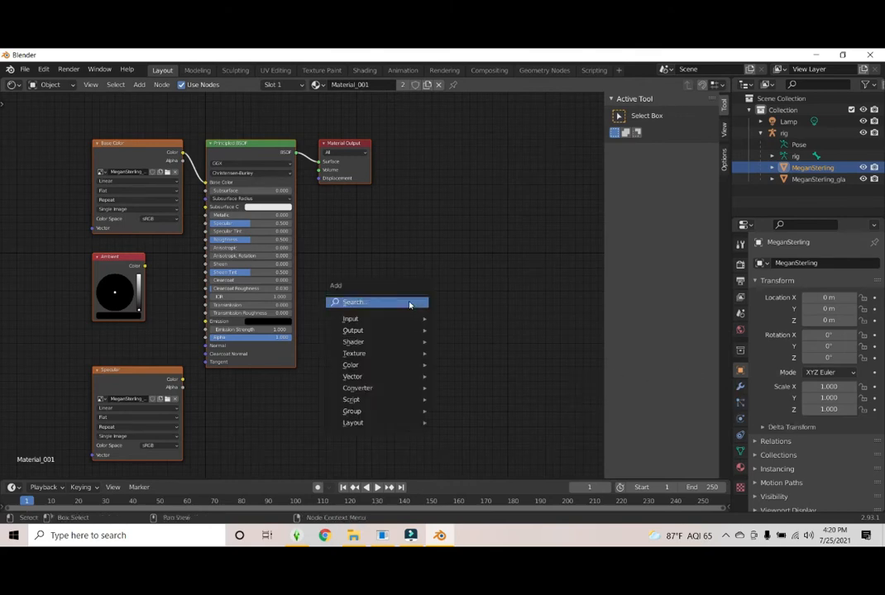
pyautogui.moveTo(405, 344)
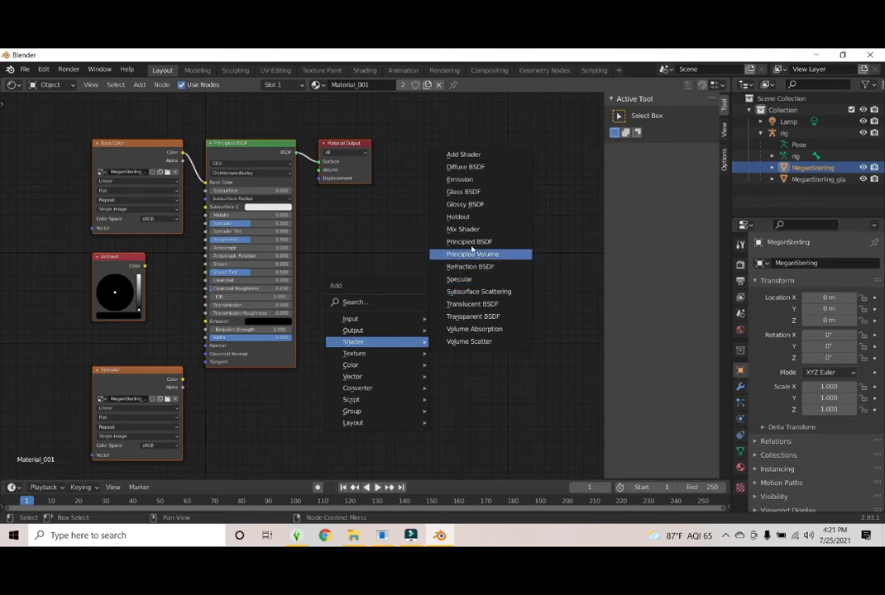
pyautogui.click(465, 229)
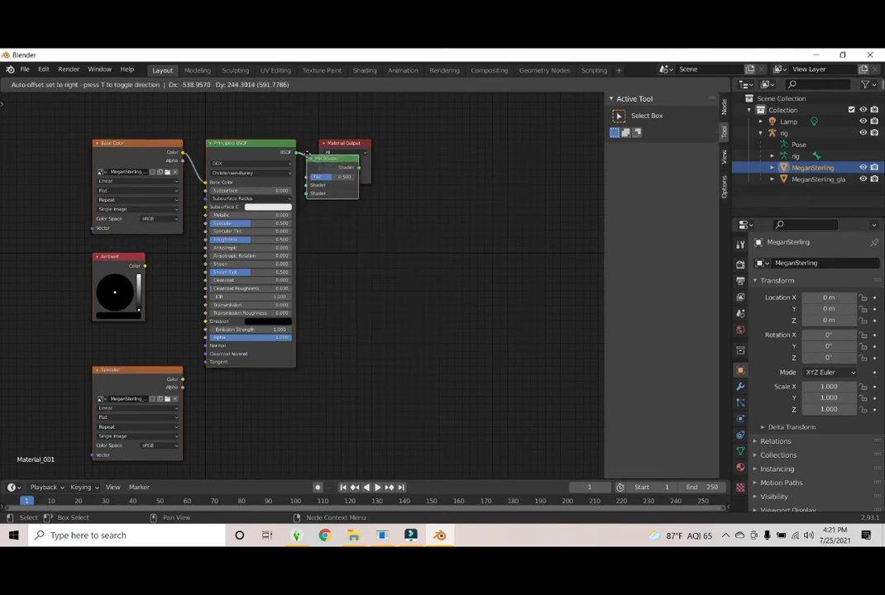
pyautogui.click(306, 154)
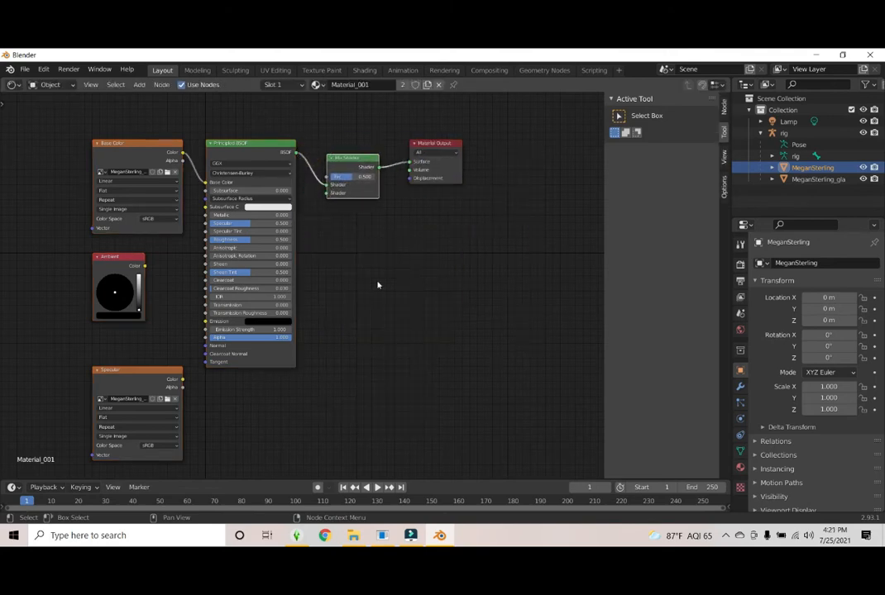
# Add a Transparent BSDF above the Principled BSDF and connect it to the Mix Shader's first Shader input
pyautogui.hotkey('shift', 'a')
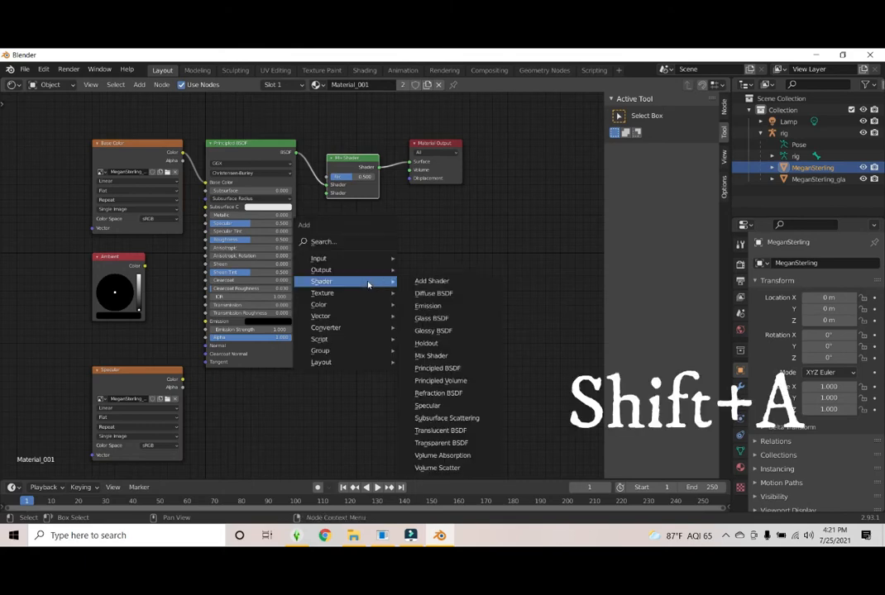
pyautogui.click(447, 449)
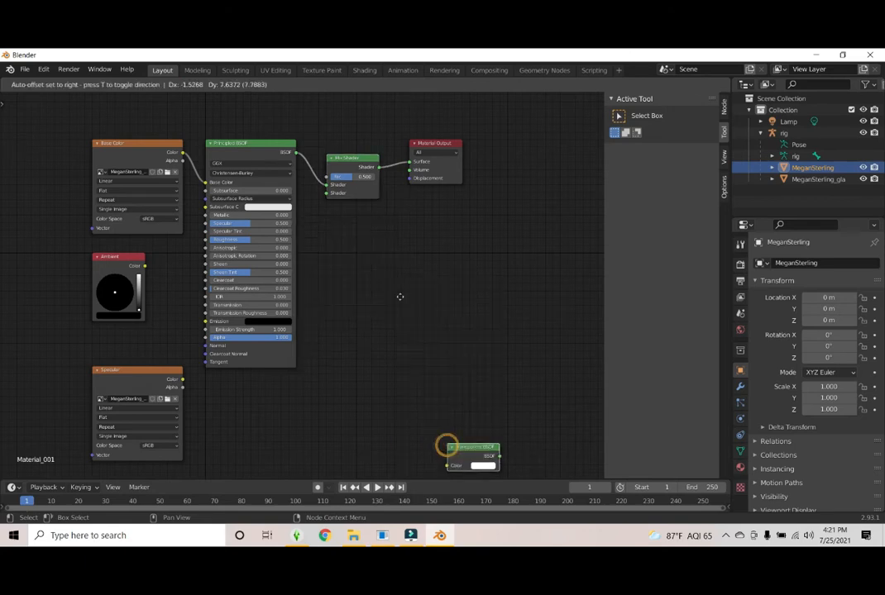
pyautogui.click(245, 105)
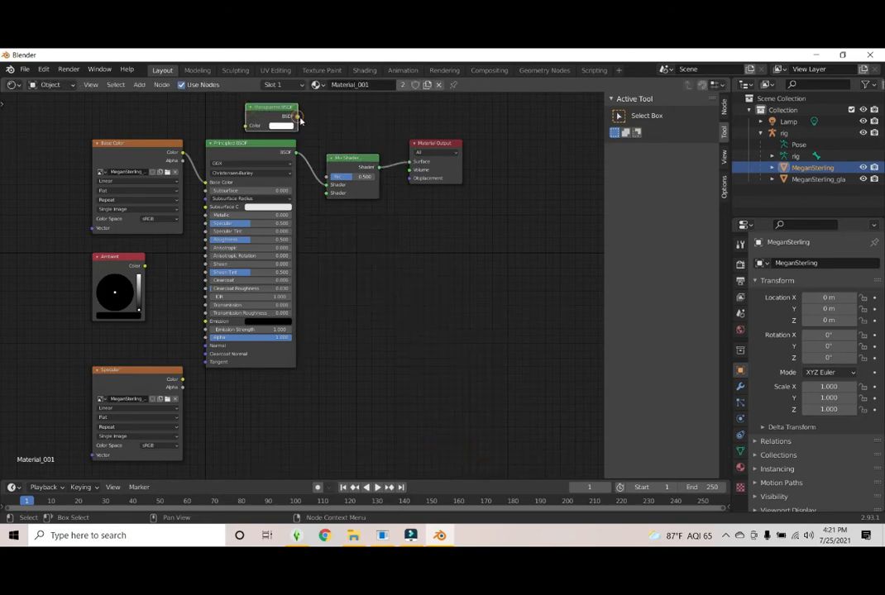
pyautogui.moveTo(296, 117); pyautogui.dragTo(324, 190)
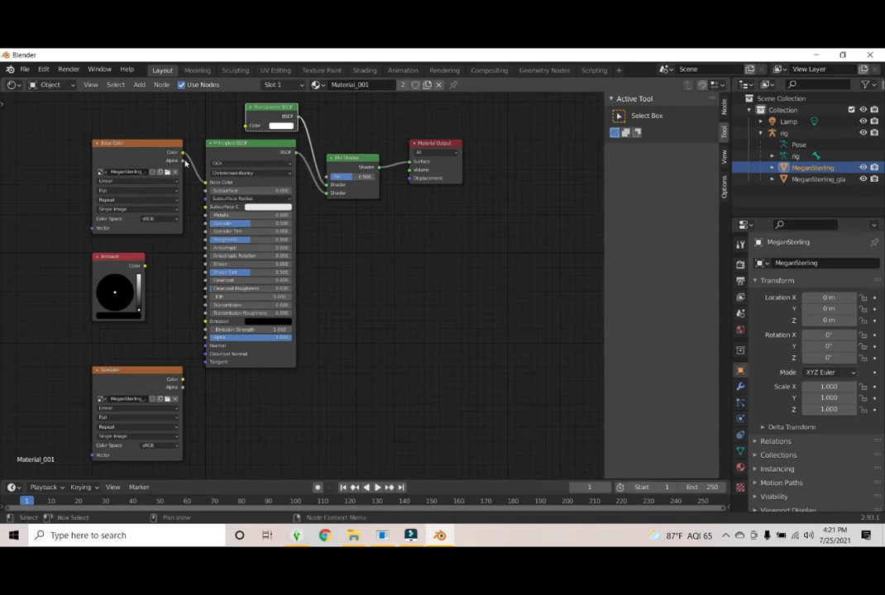
# Connect the Base Color image's Alpha to the Mix Shader's Fac and the Specular image's Color to the Principled BSDF's Specular input
pyautogui.moveTo(183, 162); pyautogui.dragTo(328, 176)
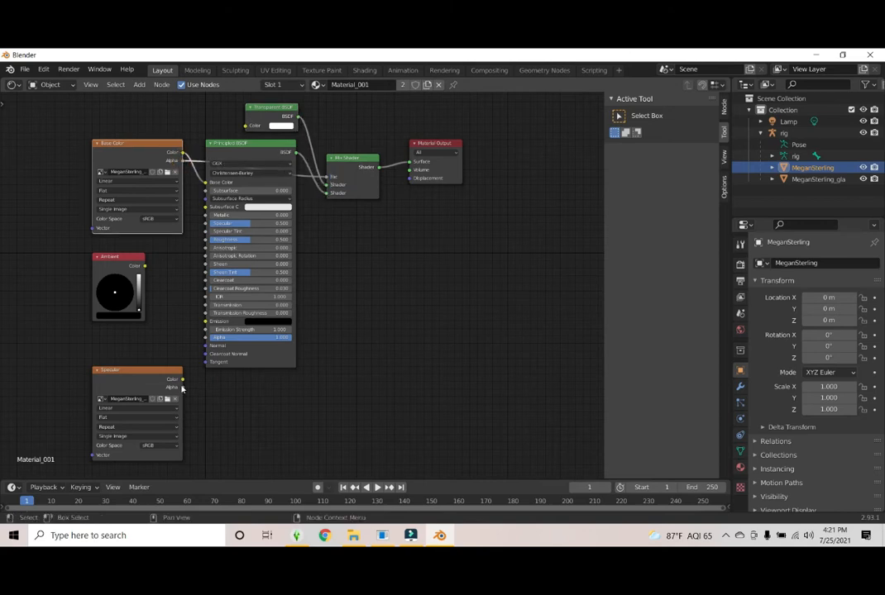
pyautogui.moveTo(183, 381); pyautogui.dragTo(206, 223)
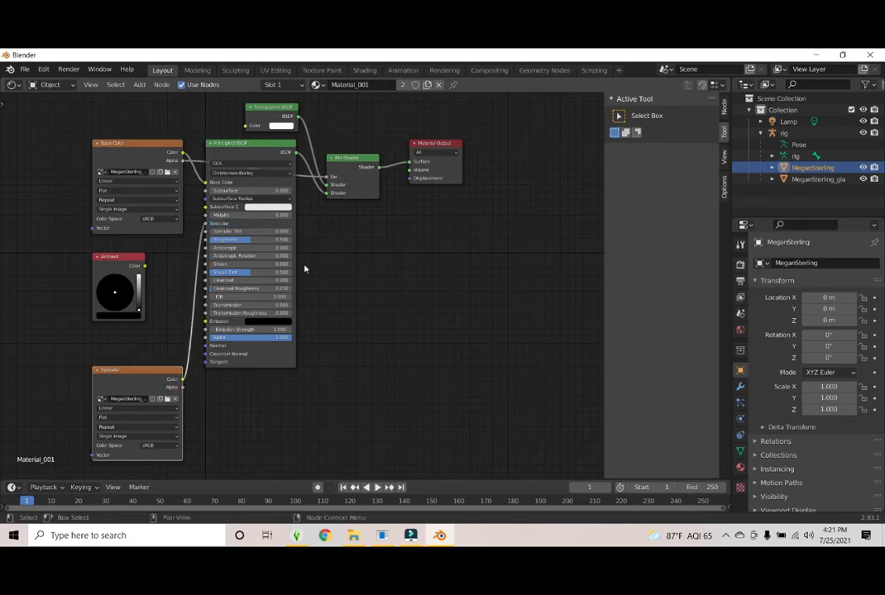
pyautogui.click(801, 179)
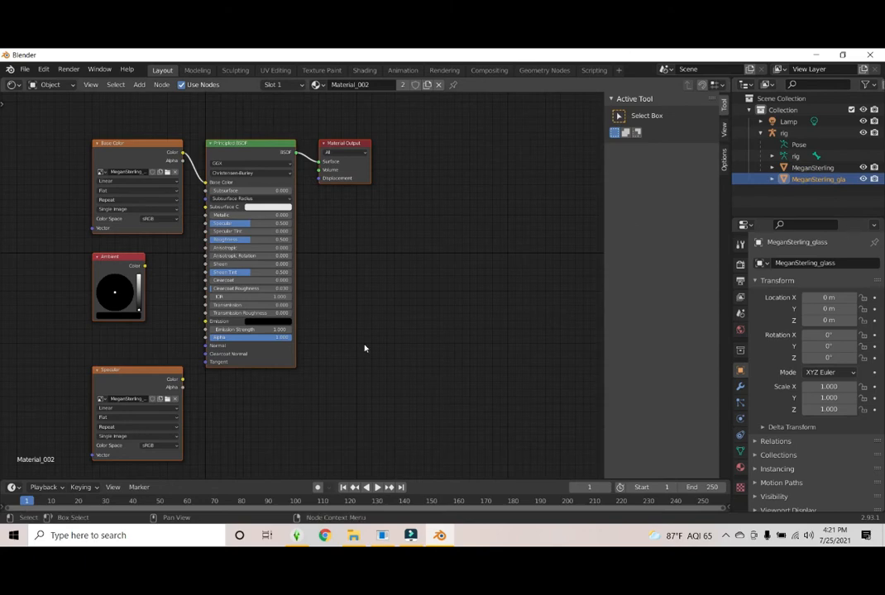
pyautogui.hotkey('shift', 'a')
pyautogui.moveTo(365, 346)
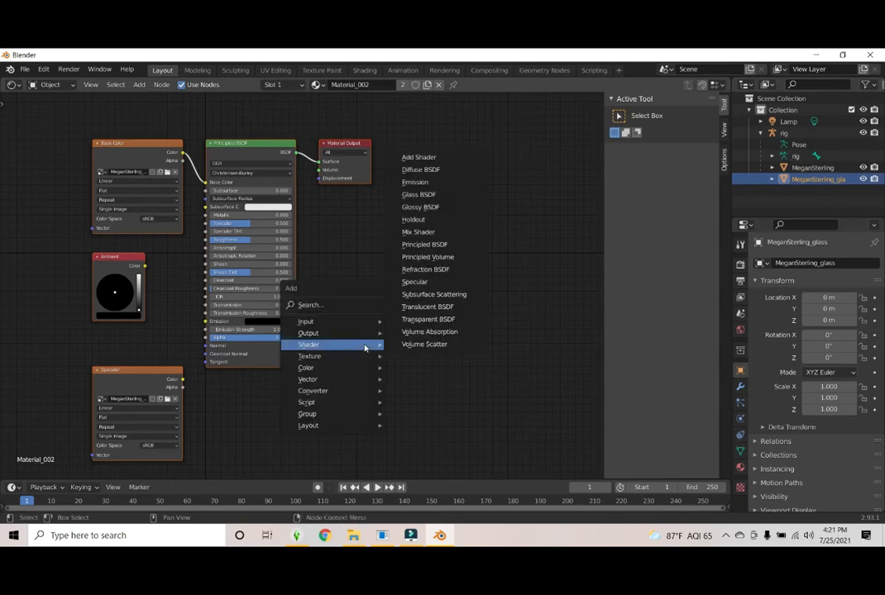
pyautogui.click(417, 231)
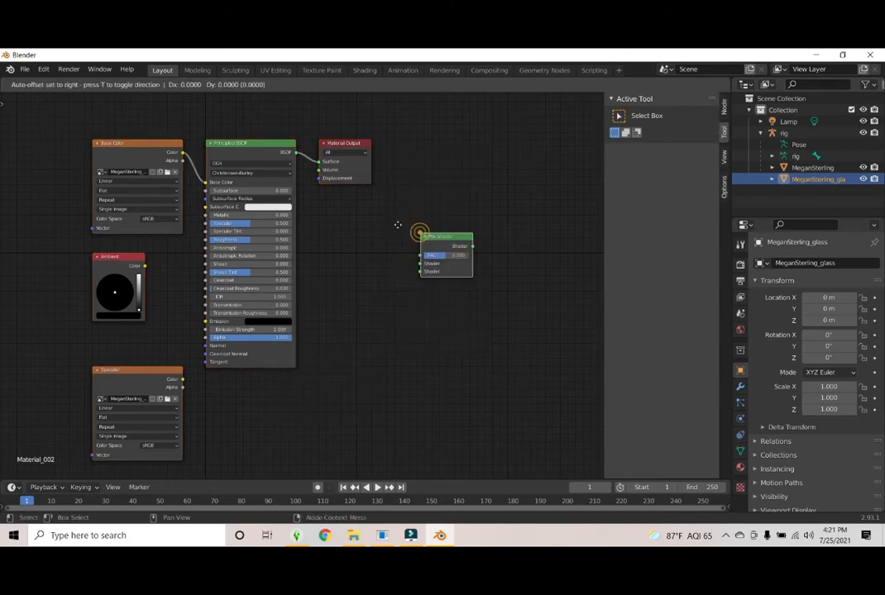
pyautogui.click(304, 154)
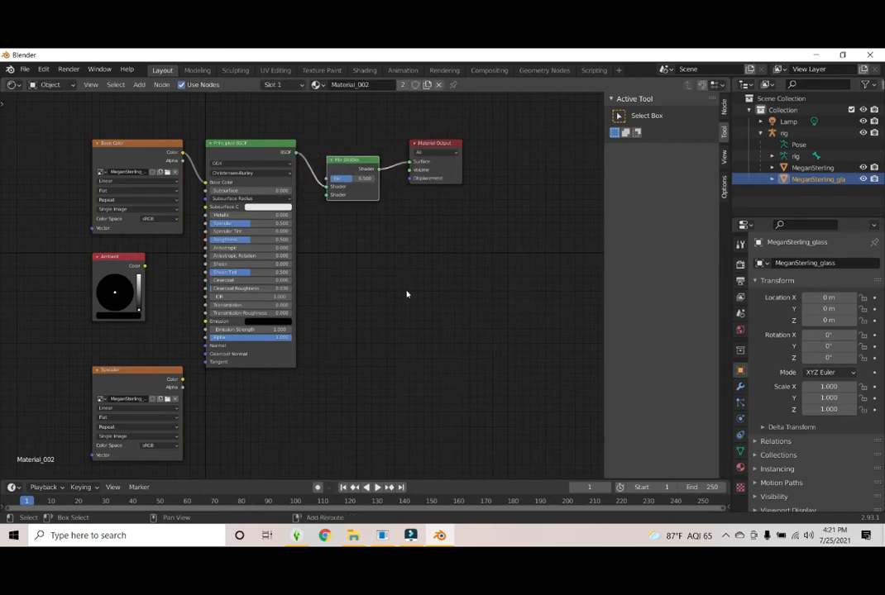
# Feed a new Transparent BSDF into the first Shader input of Material_002's Mix Shader and the Base Color image's Alpha into its Fac
pyautogui.hotkey('shift', 'a')
pyautogui.moveTo(406, 294)
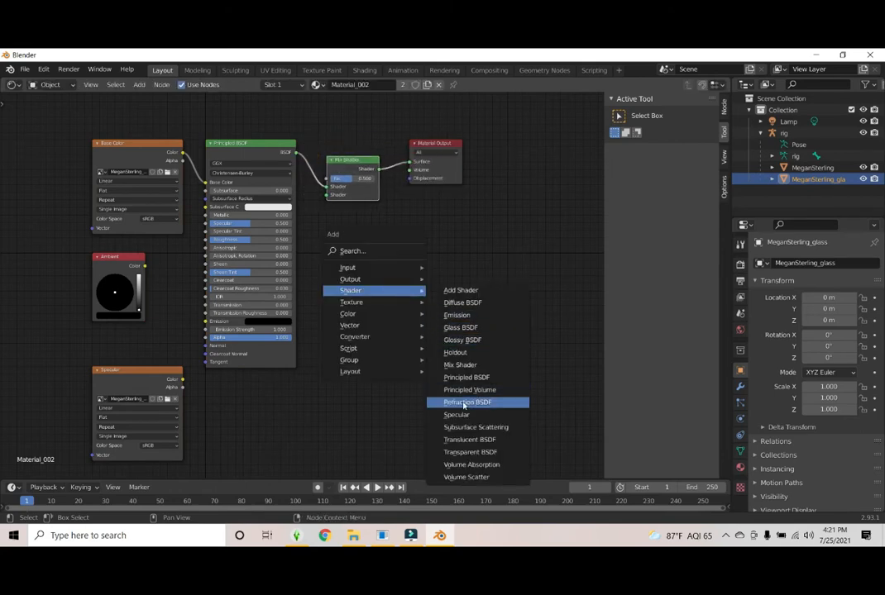
pyautogui.click(477, 453)
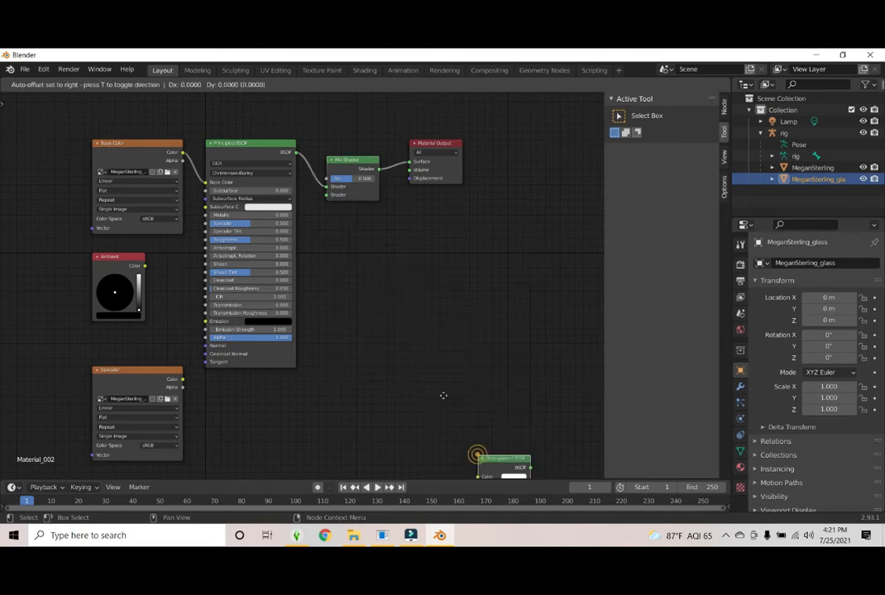
pyautogui.click(250, 106)
pyautogui.moveTo(301, 115); pyautogui.dragTo(326, 186)
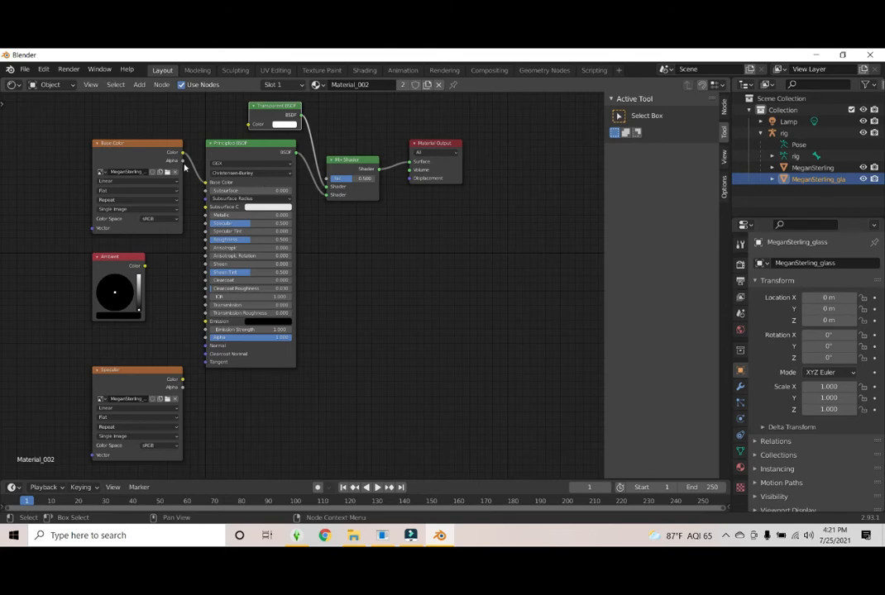
pyautogui.click(182, 162)
pyautogui.moveTo(182, 162); pyautogui.dragTo(329, 179)
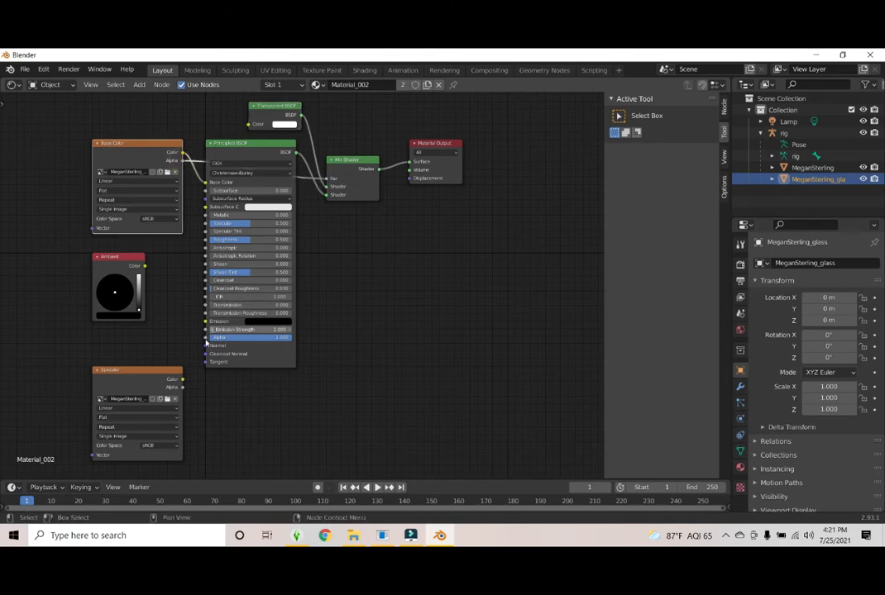
# Connect the Specular image's Color to the Principled BSDF's Specular input and set Material_002's Blend Mode to Alpha Hashed
pyautogui.moveTo(182, 381); pyautogui.dragTo(205, 224)
pyautogui.click(739, 468)
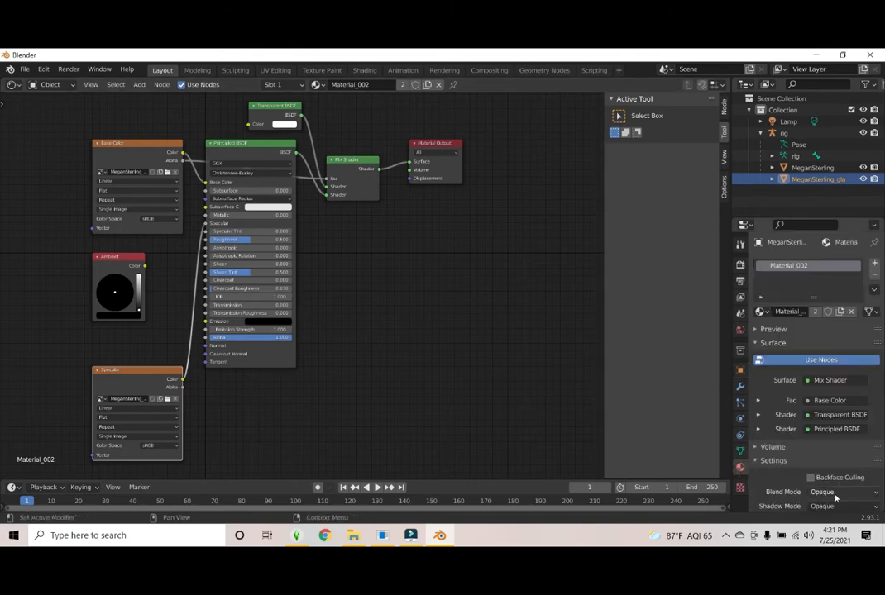
pyautogui.click(878, 495)
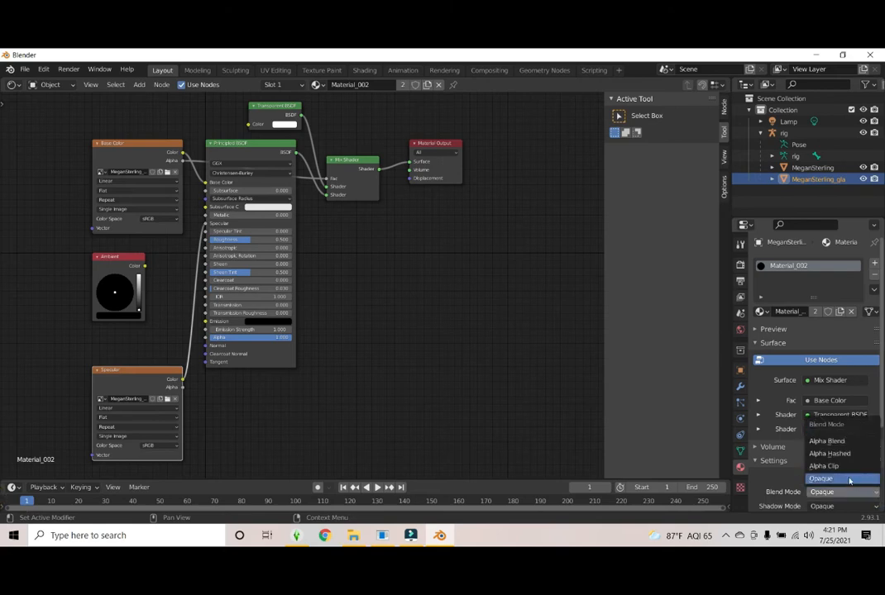
pyautogui.click(835, 454)
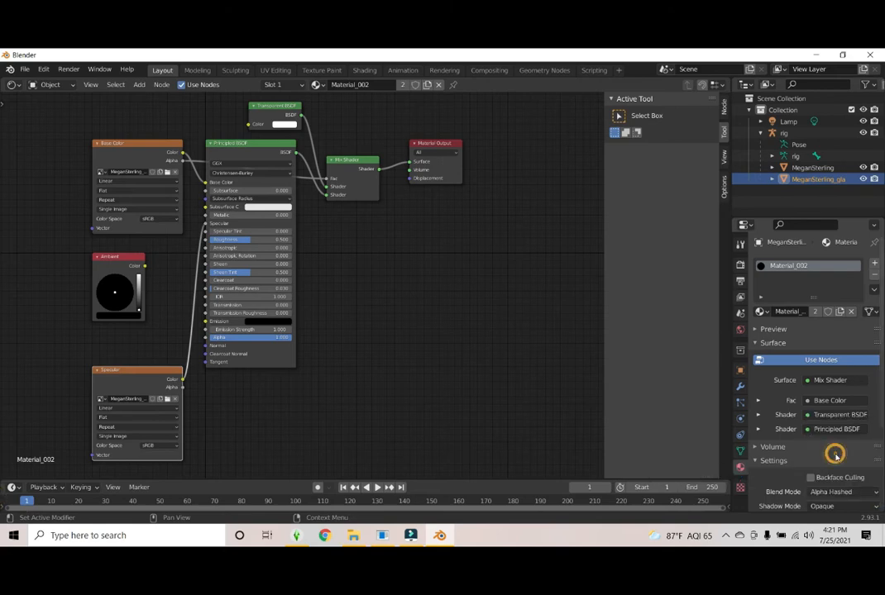
# Switch the node editor area back to the 3D Viewport
pyautogui.click(14, 85)
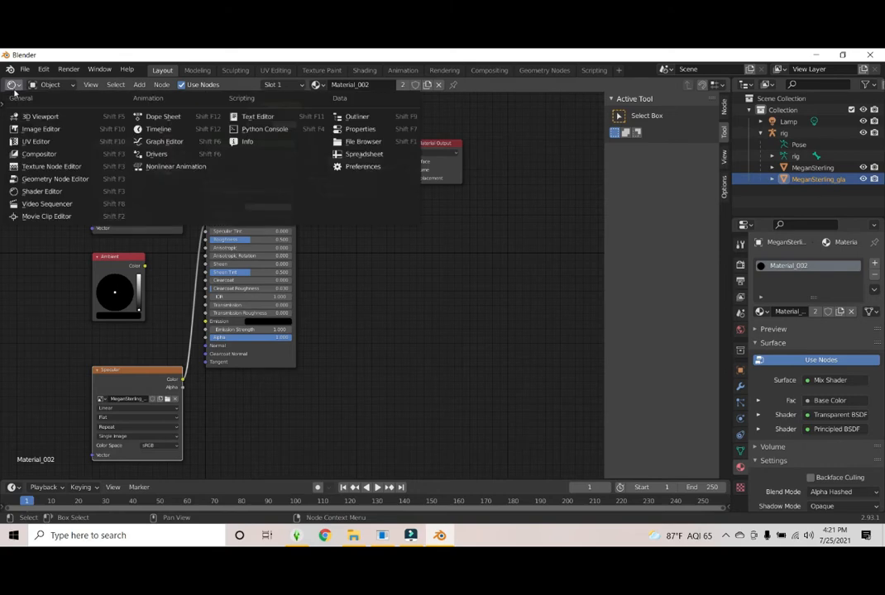
pyautogui.click(35, 118)
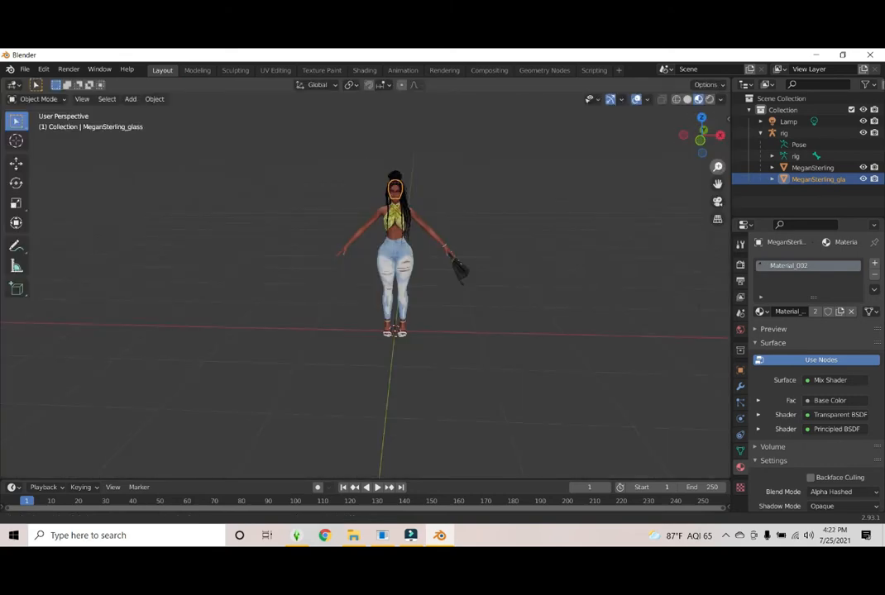
pyautogui.scroll(4, 600, 139)
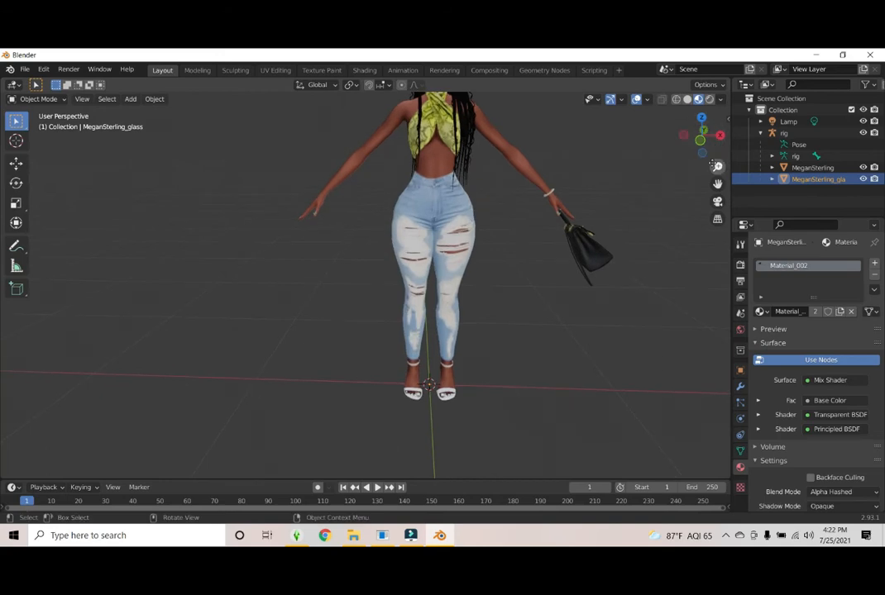
pyautogui.moveTo(717, 186); pyautogui.dragTo(703, 217)
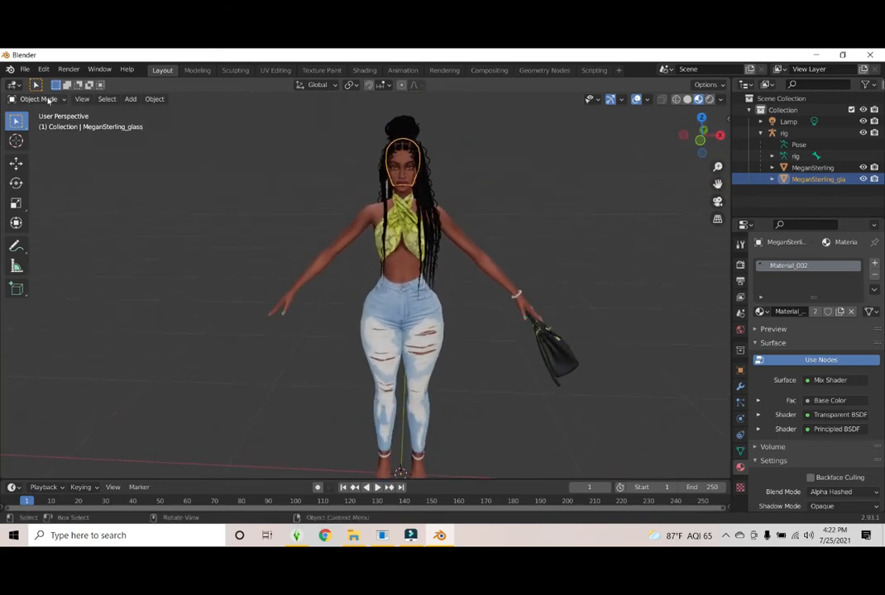
pyautogui.click(50, 98)
pyautogui.click(408, 235)
pyautogui.click(39, 98)
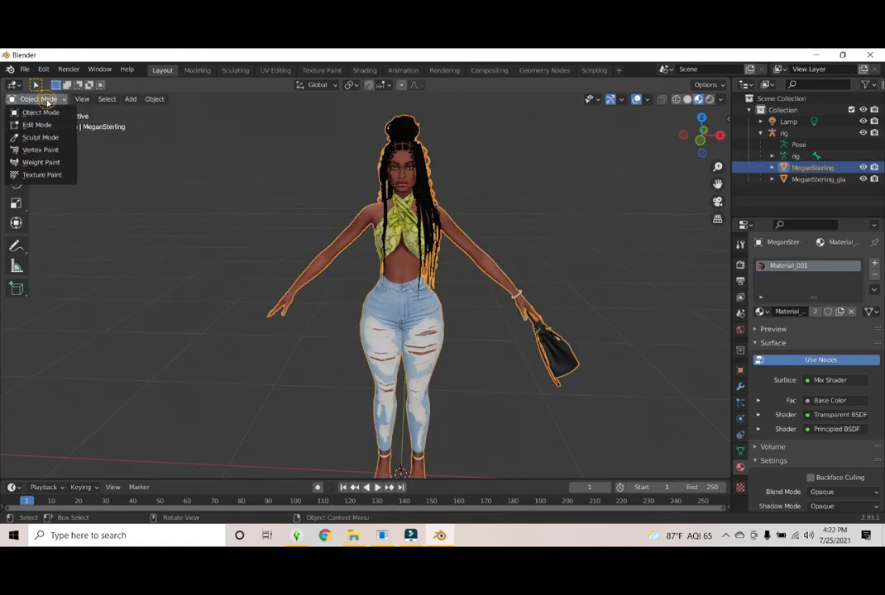
pyautogui.click(49, 115)
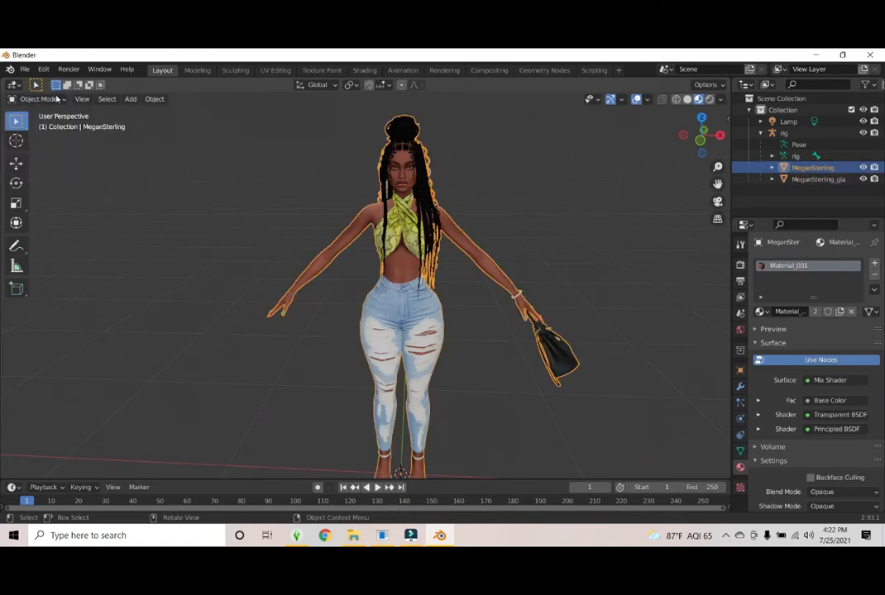
# Select the rig armature and put it into Pose Mode
pyautogui.click(791, 157)
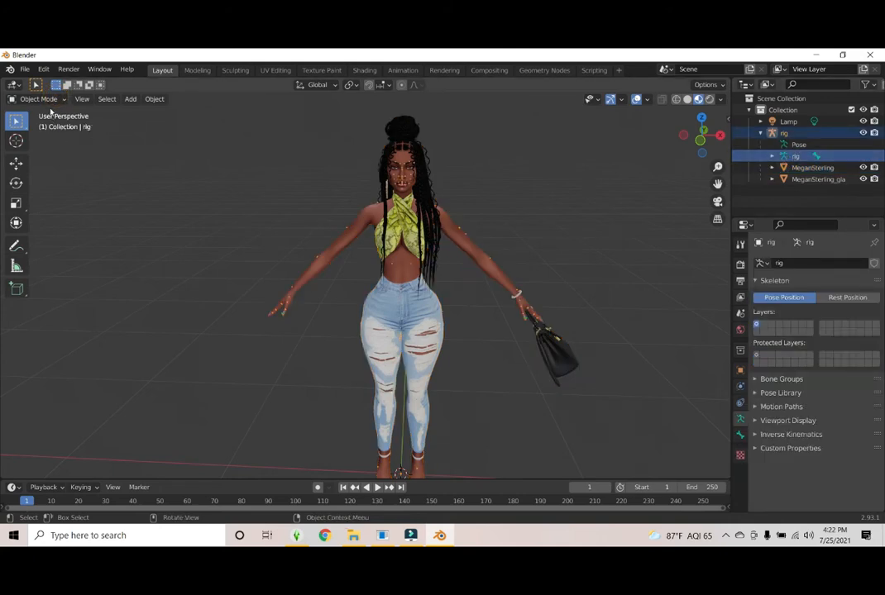
pyautogui.click(38, 98)
pyautogui.click(38, 135)
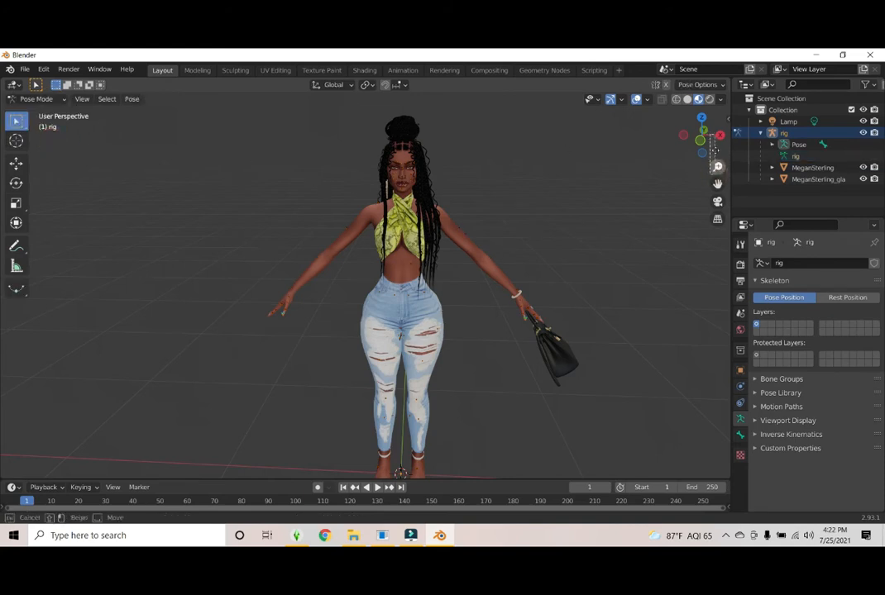
# Select a front torso bone on the abdomen and insert a Location, Rotation & Scale keyframe at frame 1
pyautogui.moveTo(718, 168)
pyautogui.mouseDown()
pyautogui.moveTo(717, 104)
pyautogui.moveTo(718, 185)
pyautogui.mouseUp()
pyautogui.moveTo(599, 154); pyautogui.dragTo(400, 187, button='middle')
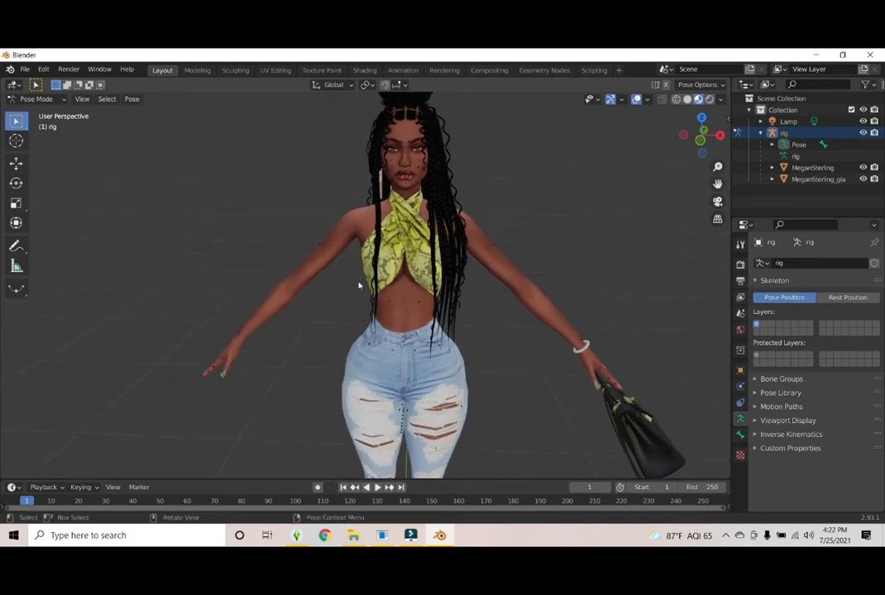
pyautogui.click(416, 306)
pyautogui.press('i')
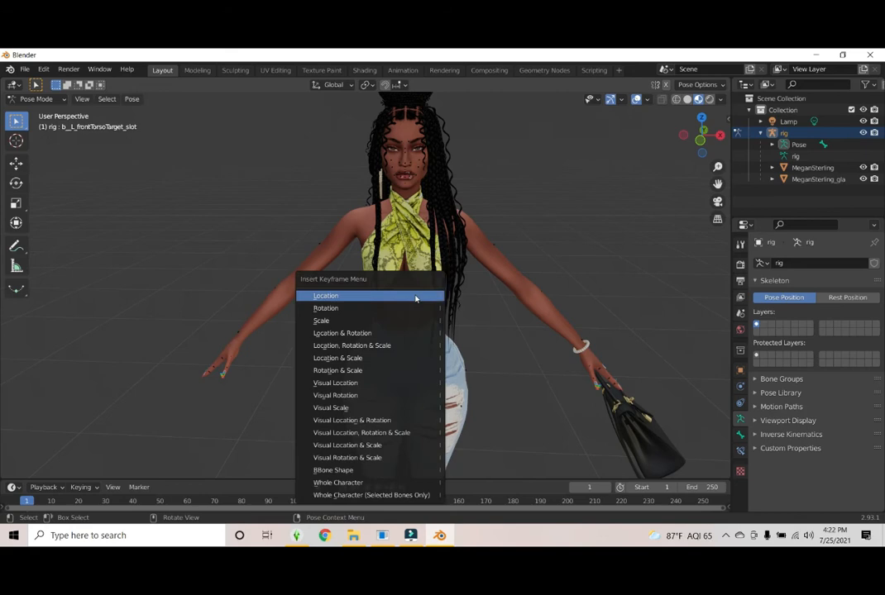
pyautogui.click(394, 348)
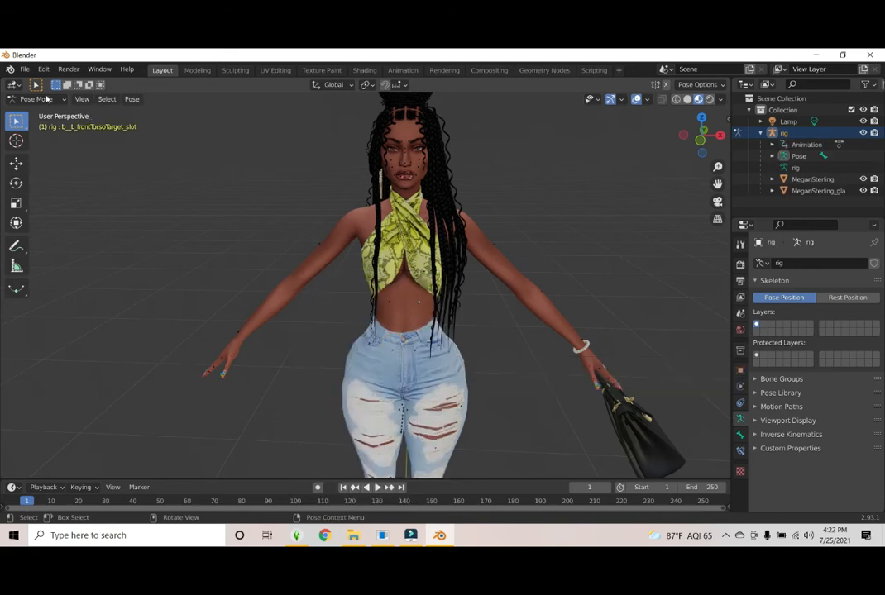
# In the Nonlinear Animation editor, push rigAction down into an NLA strip and delete that strip
pyautogui.click(15, 86)
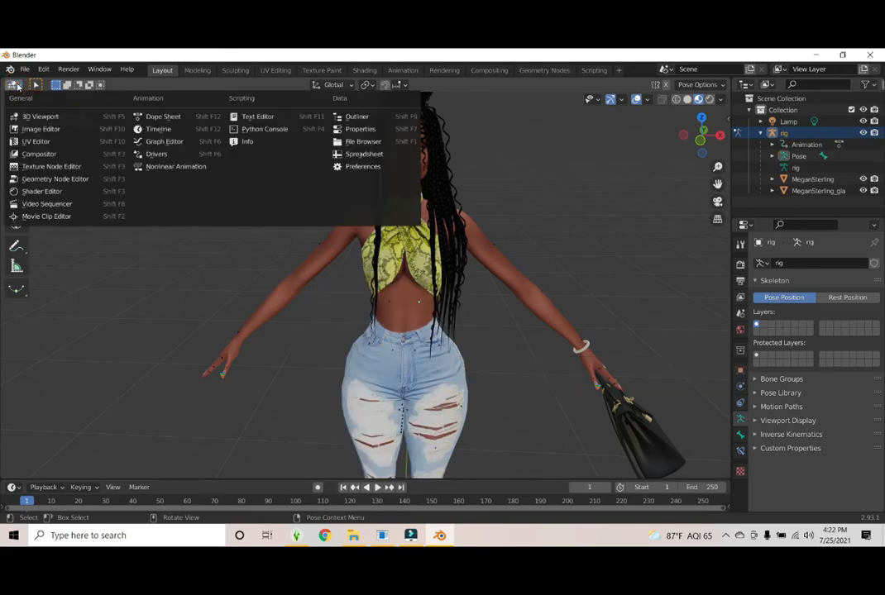
pyautogui.click(161, 169)
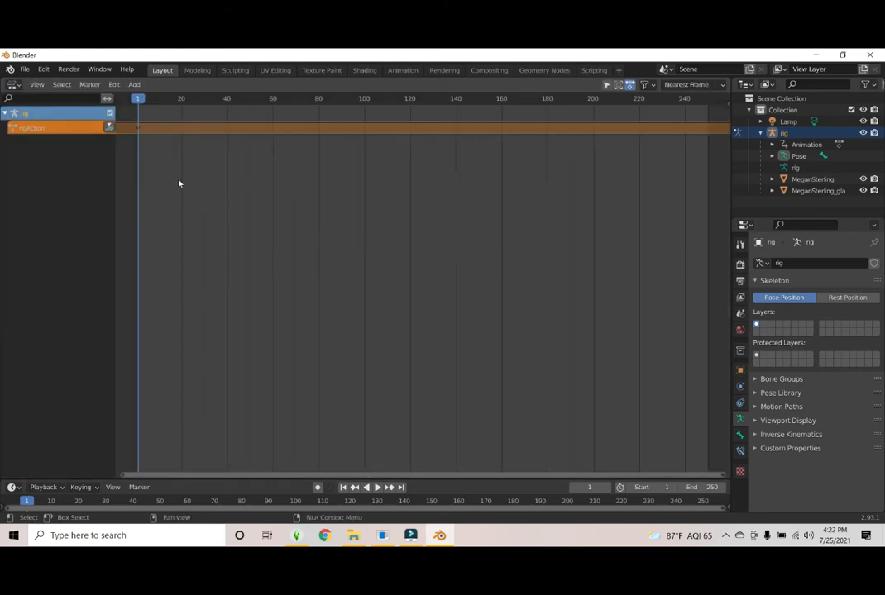
pyautogui.click(108, 128)
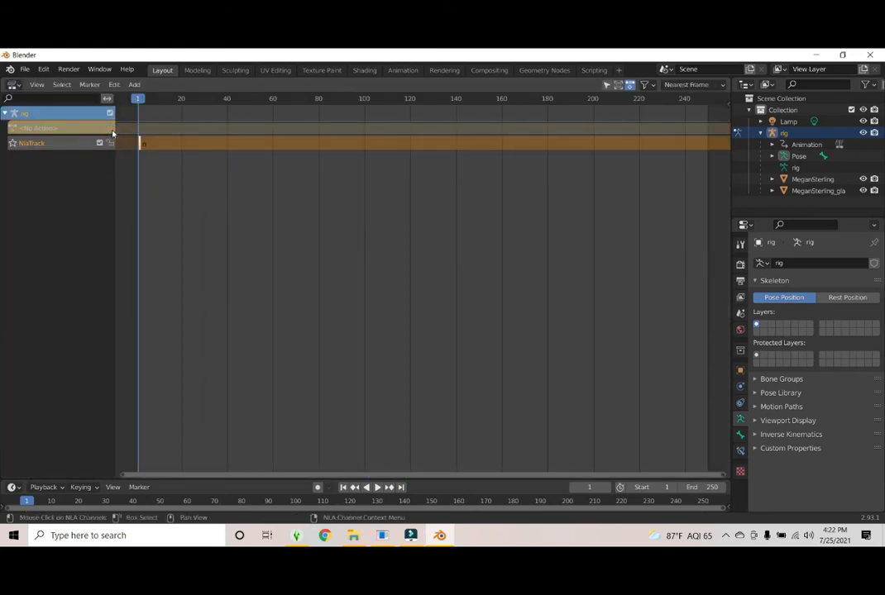
pyautogui.rightClick(138, 147)
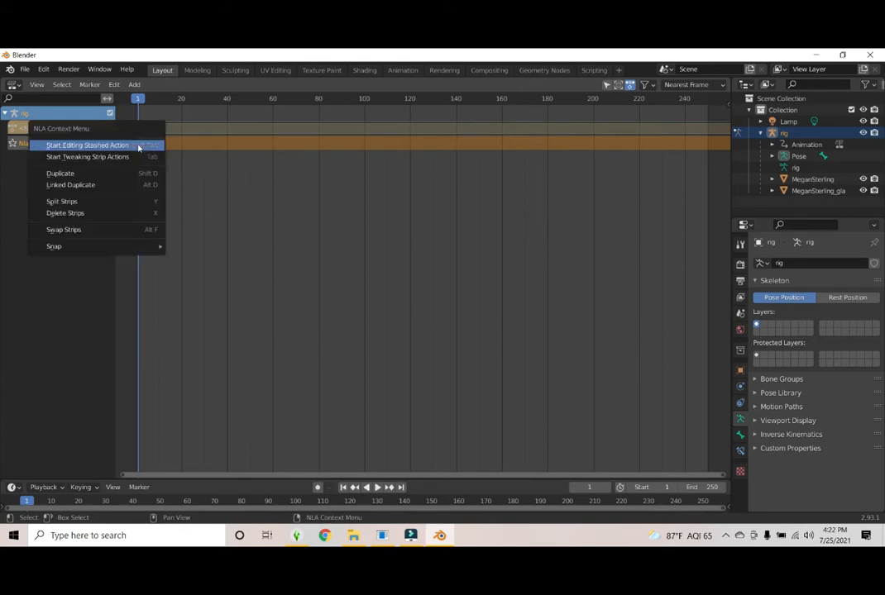
pyautogui.click(88, 212)
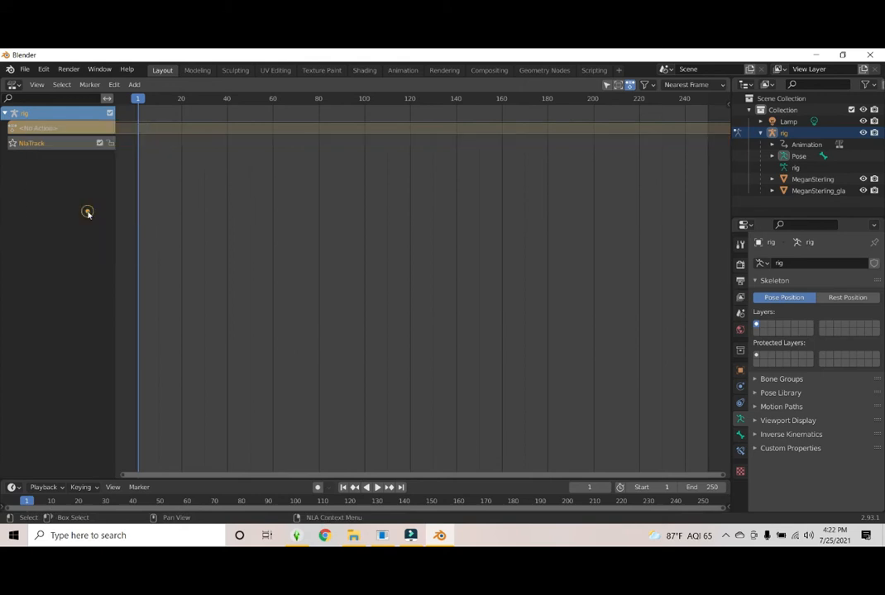
pyautogui.click(26, 70)
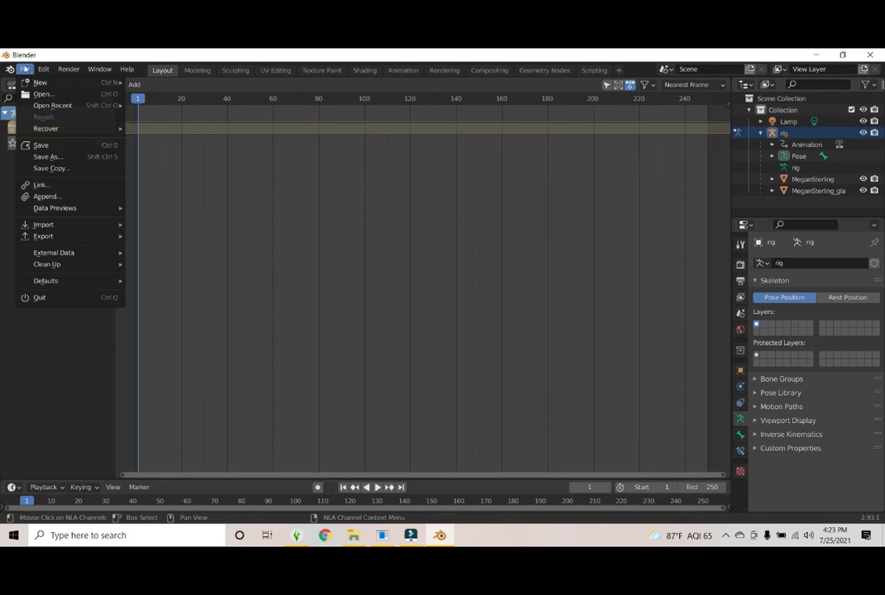
pyautogui.click(50, 196)
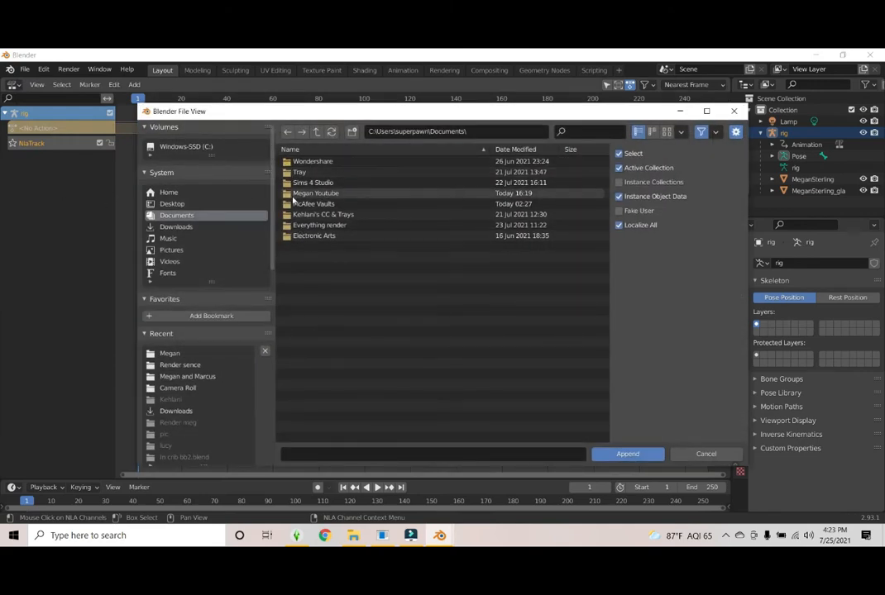
pyautogui.click(290, 224)
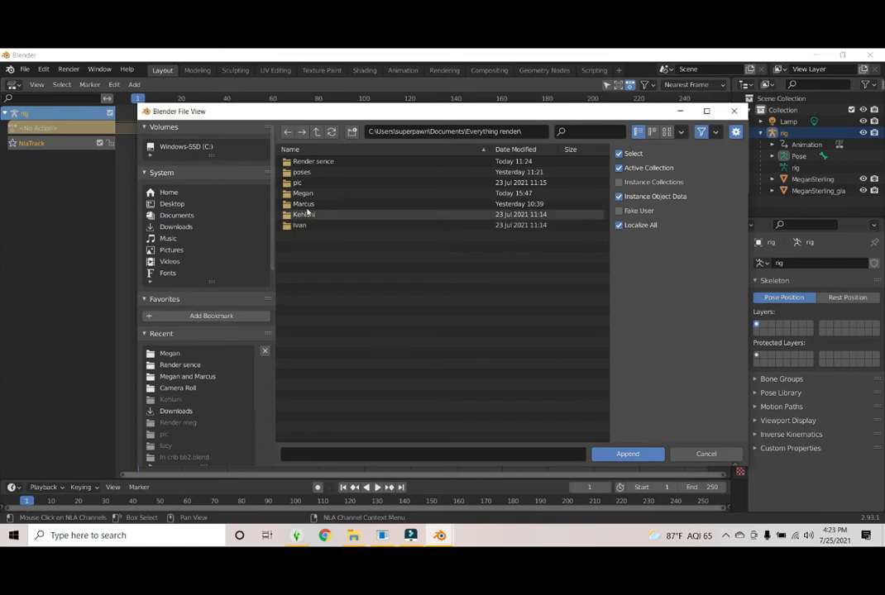
pyautogui.doubleClick(306, 172)
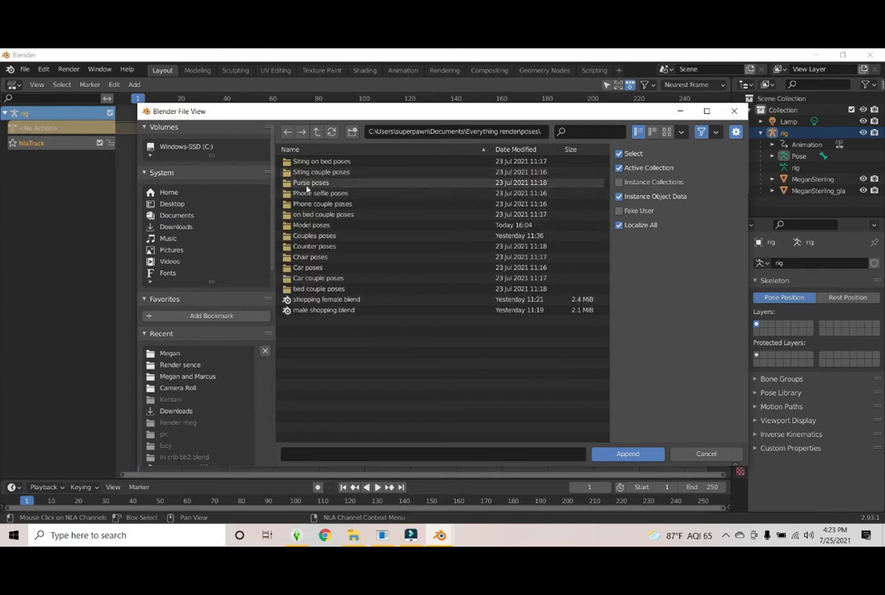
pyautogui.doubleClick(306, 225)
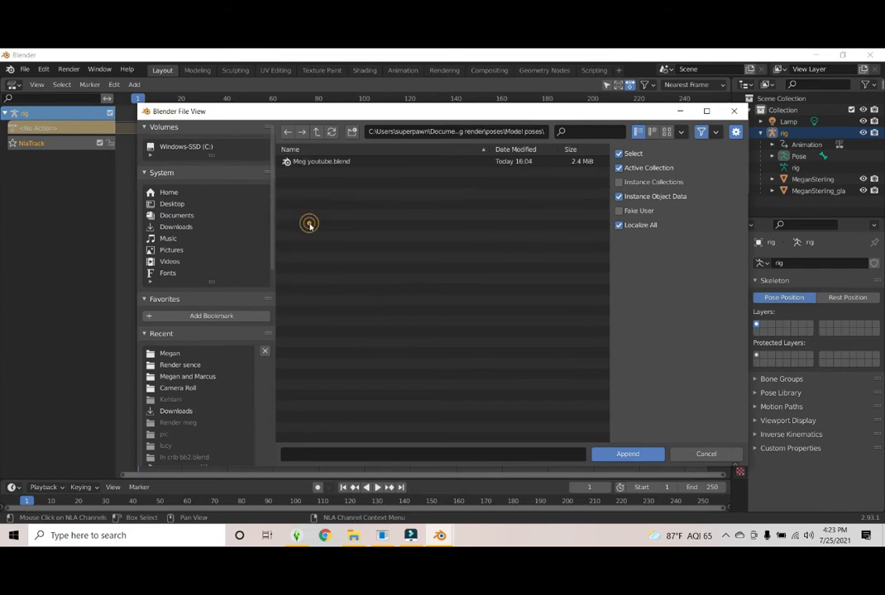
pyautogui.doubleClick(315, 163)
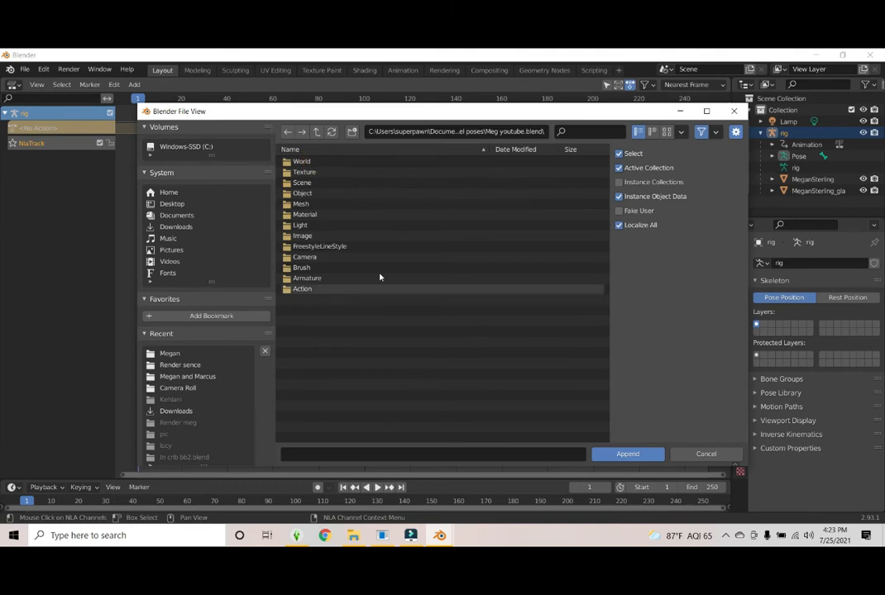
pyautogui.doubleClick(337, 291)
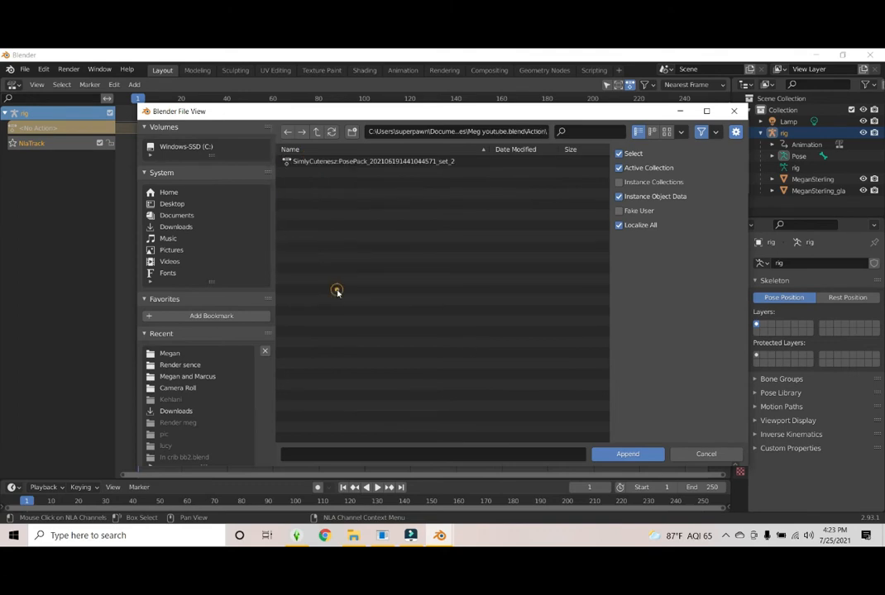
pyautogui.doubleClick(337, 159)
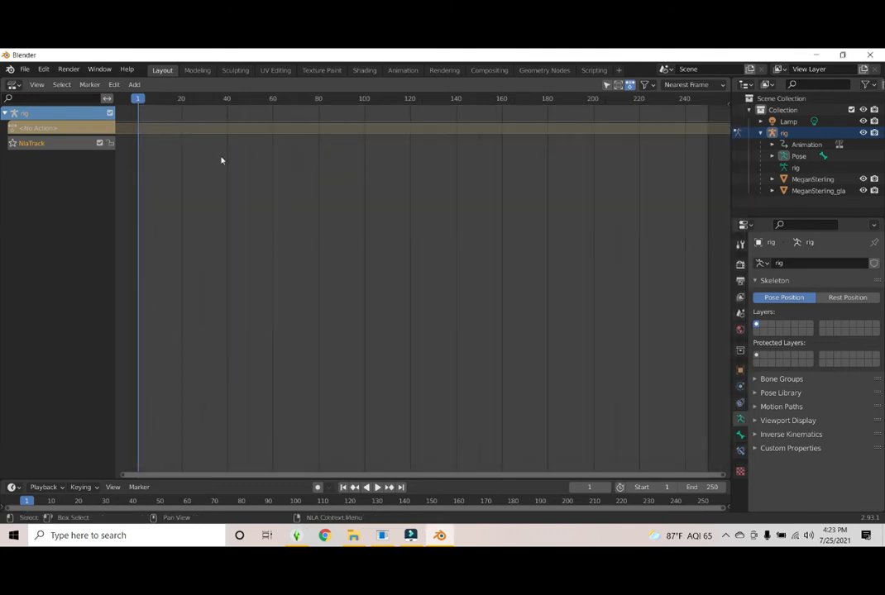
# Add the SimlyCutenesz PosePack set_2 action as an action strip on the rig's NLA track
pyautogui.click(135, 85)
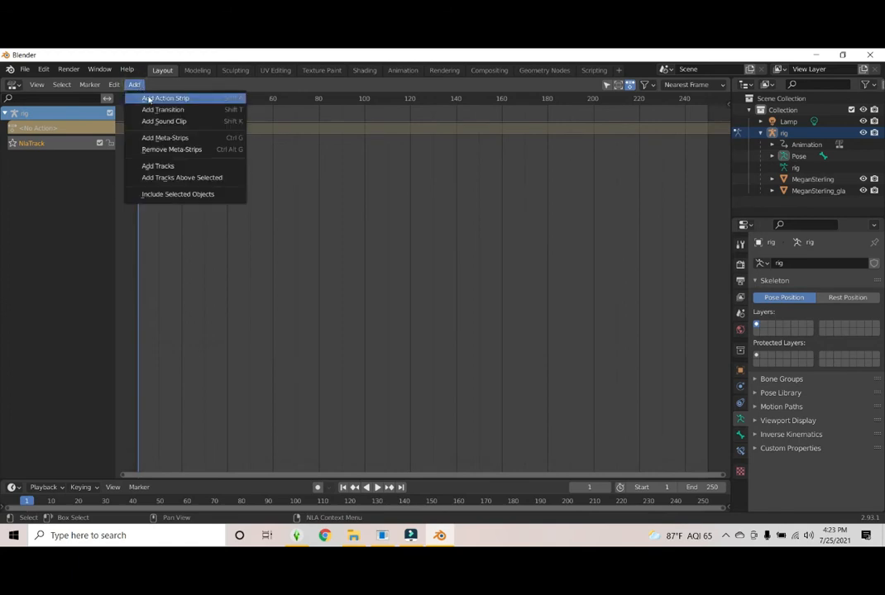
pyautogui.click(165, 99)
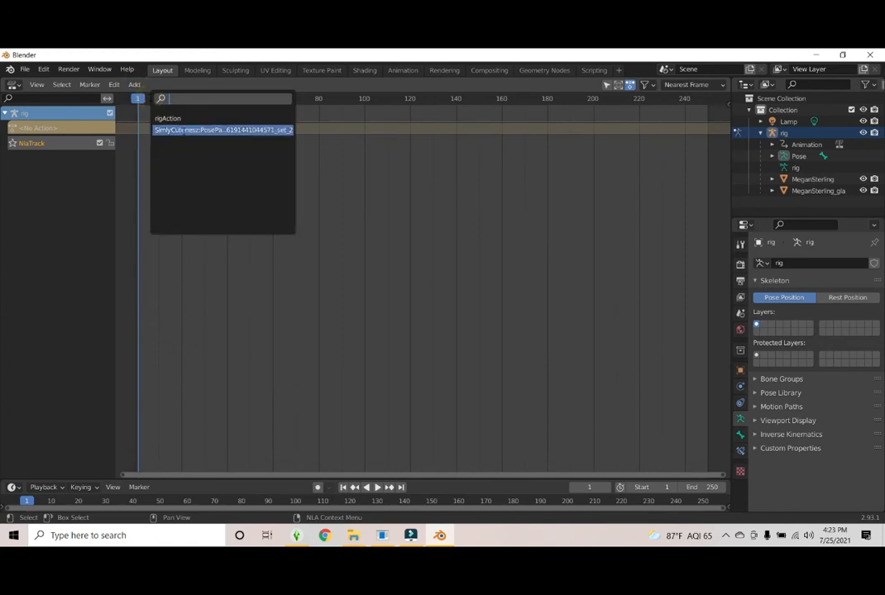
pyautogui.click(195, 130)
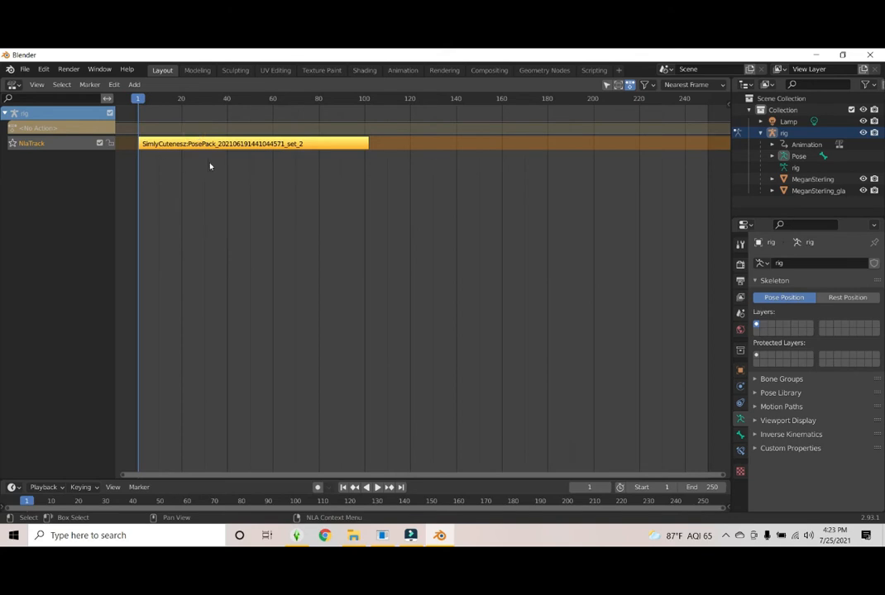
# Return to the 3D Viewport and switch the posed rig back to Object Mode
pyautogui.click(13, 84)
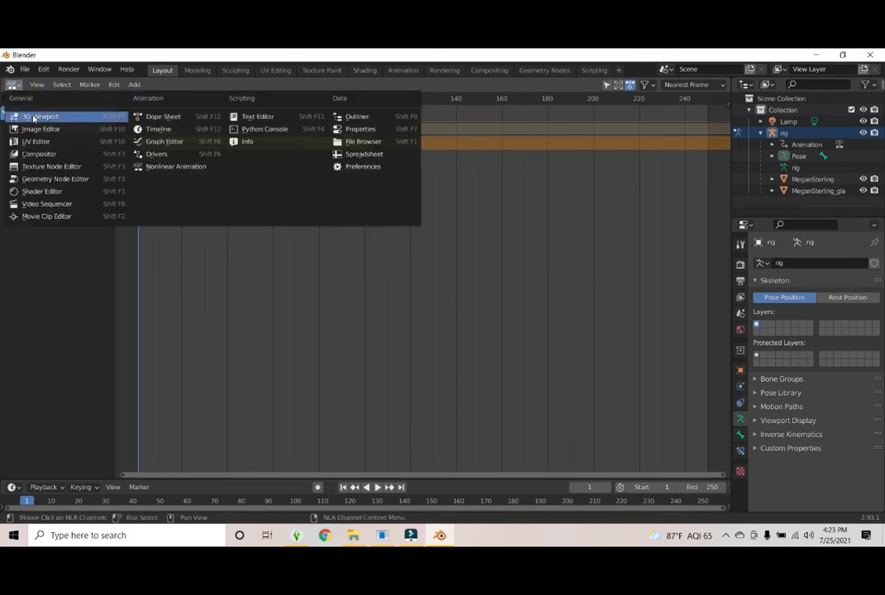
pyautogui.click(29, 101)
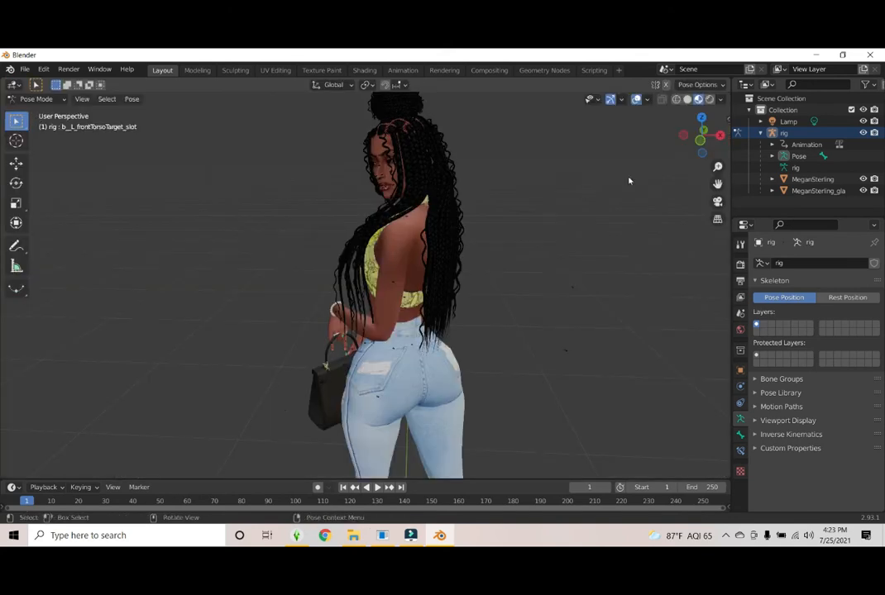
pyautogui.moveTo(698, 130); pyautogui.dragTo(717, 210)
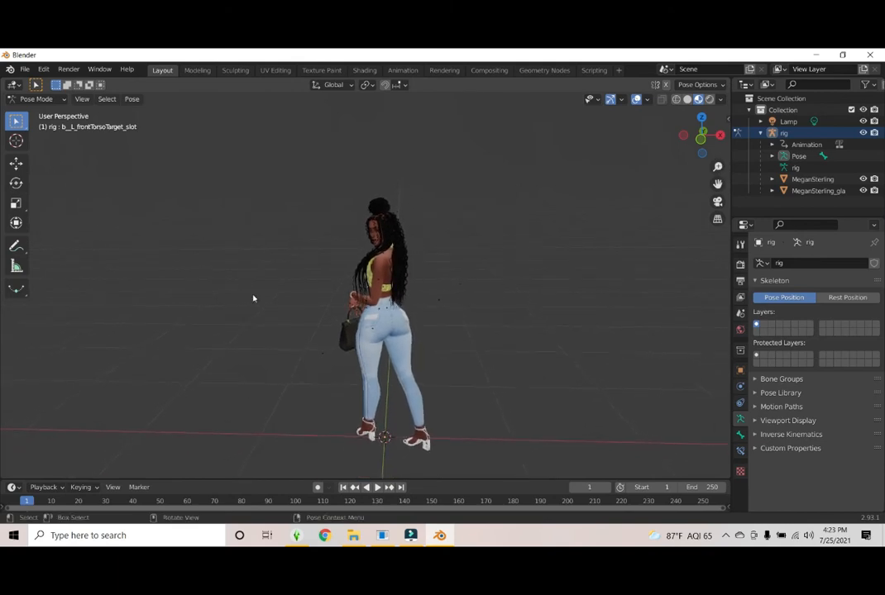
pyautogui.click(36, 98)
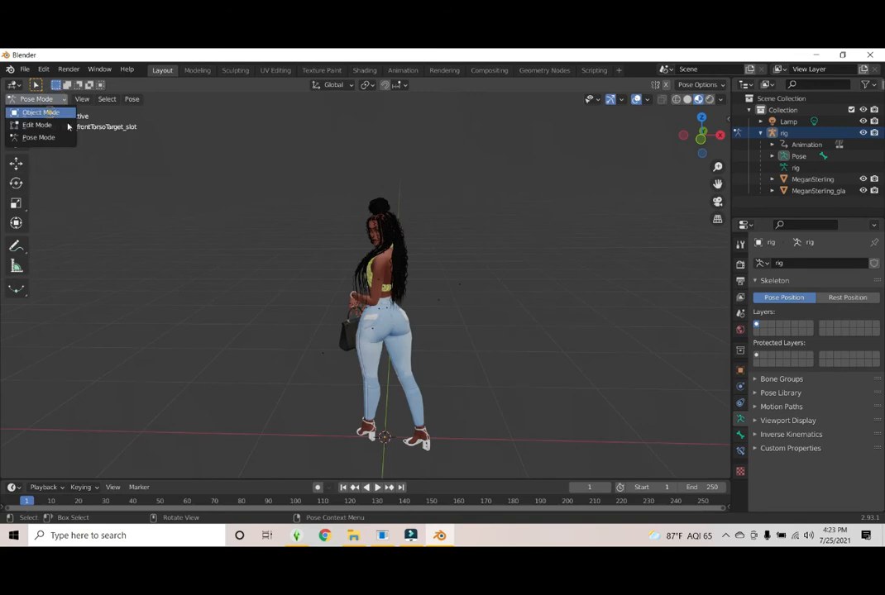
pyautogui.click(38, 111)
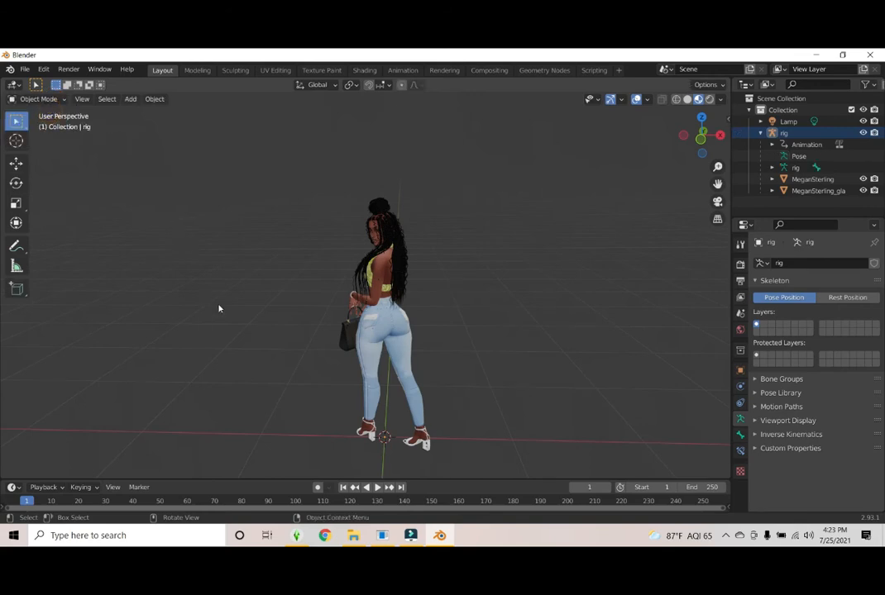
# Add a mesh plane under the posed model's feet and shift it slightly along the X axis
pyautogui.hotkey('shift', 'a')
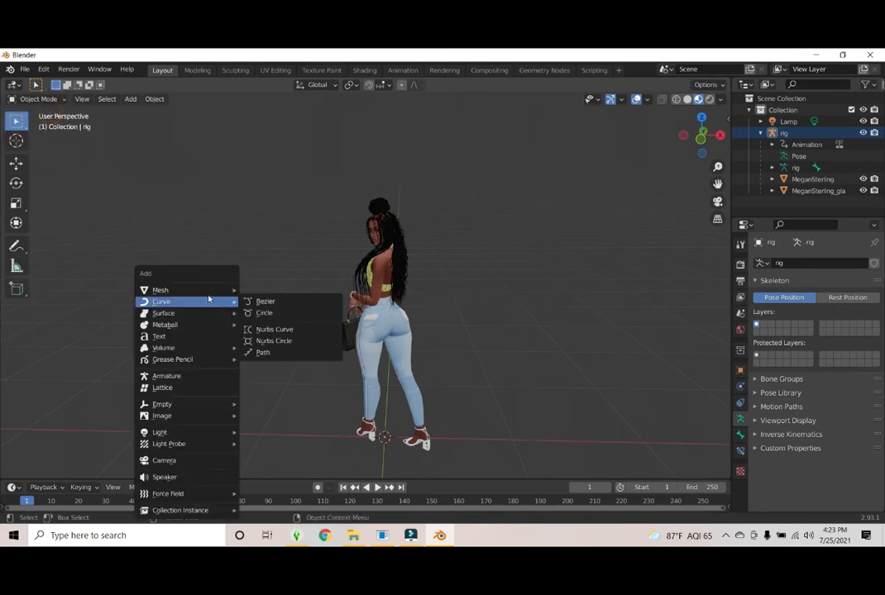
pyautogui.moveTo(208, 294)
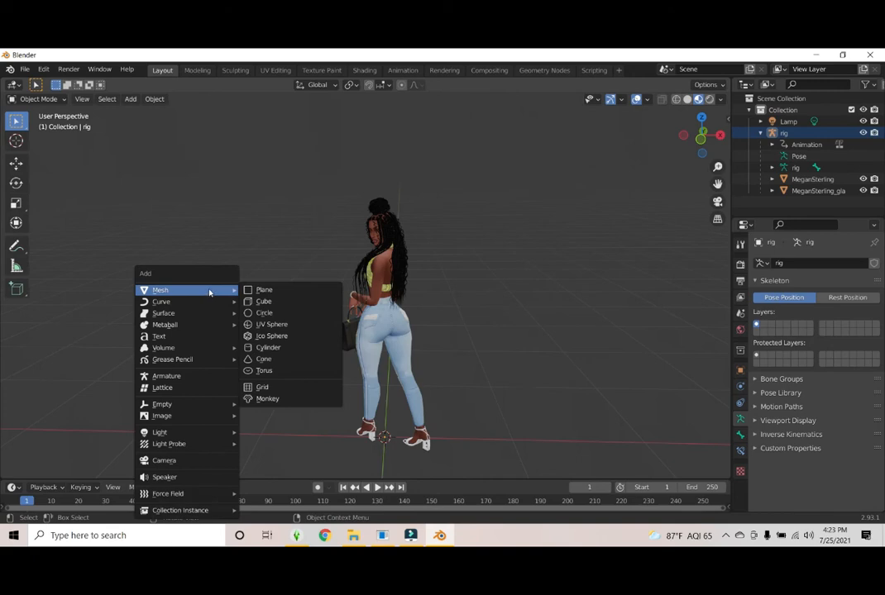
pyautogui.click(262, 290)
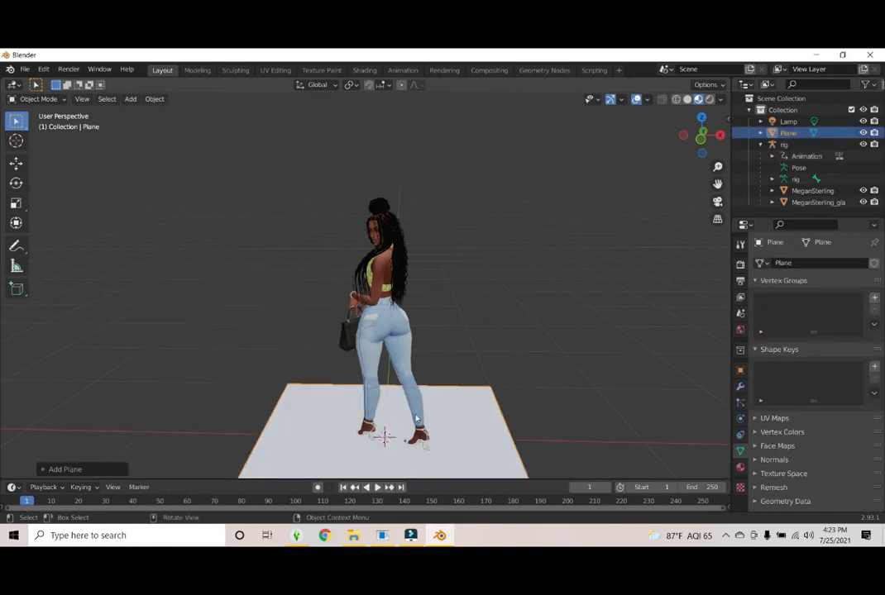
pyautogui.click(396, 465)
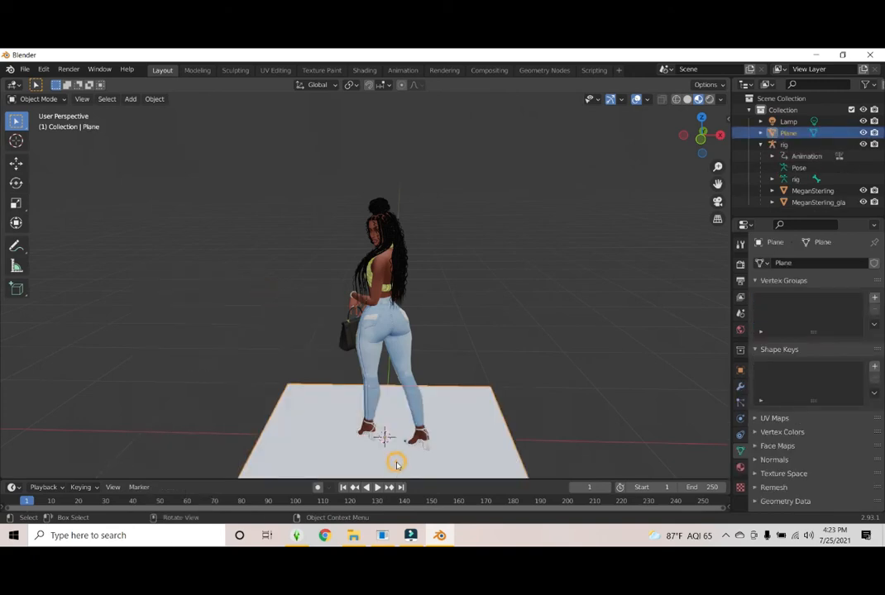
pyautogui.click(16, 163)
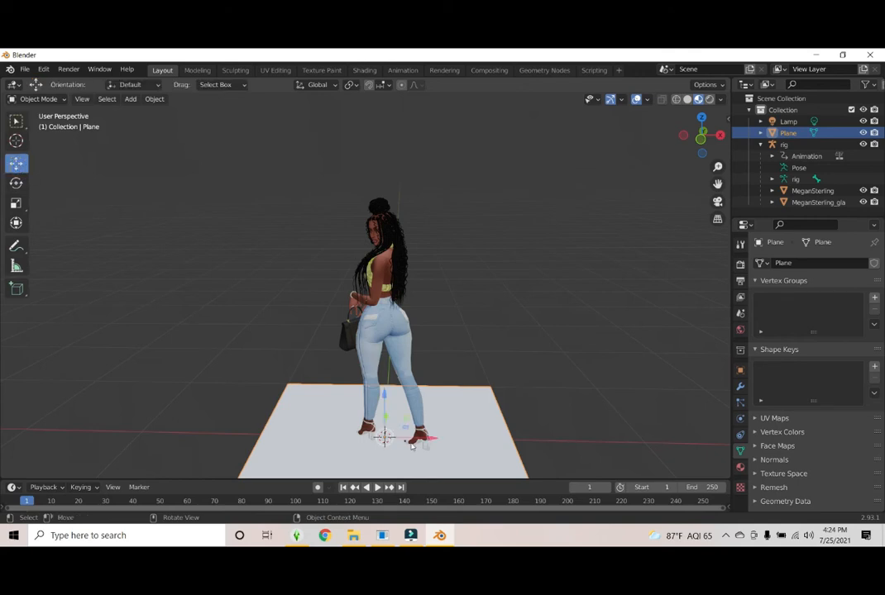
pyautogui.moveTo(433, 439)
pyautogui.mouseDown()
pyautogui.moveTo(493, 437)
pyautogui.moveTo(430, 432)
pyautogui.moveTo(441, 440)
pyautogui.mouseUp()
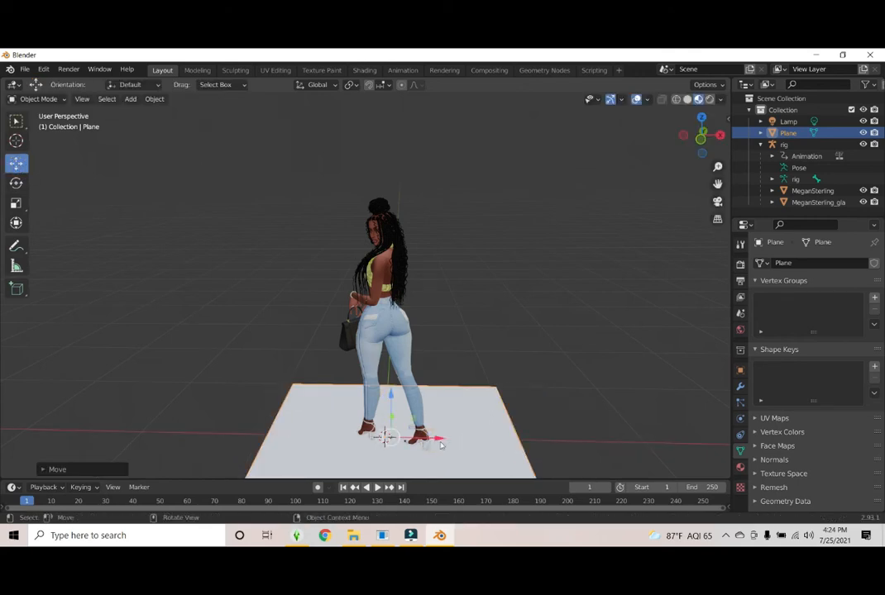
# Scale the plane wider along X and longer along Y to make a larger floor
pyautogui.click(16, 183)
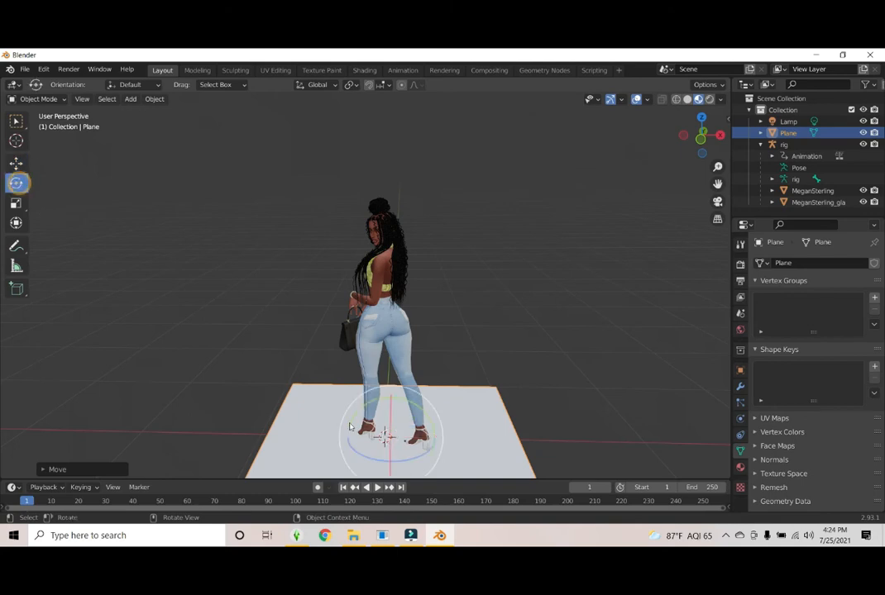
pyautogui.click(18, 203)
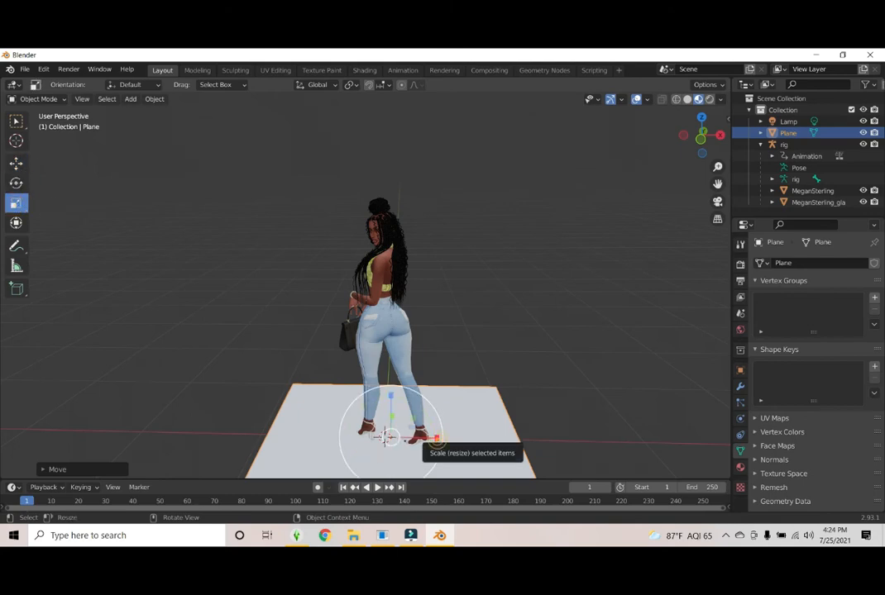
pyautogui.moveTo(435, 439); pyautogui.dragTo(463, 438)
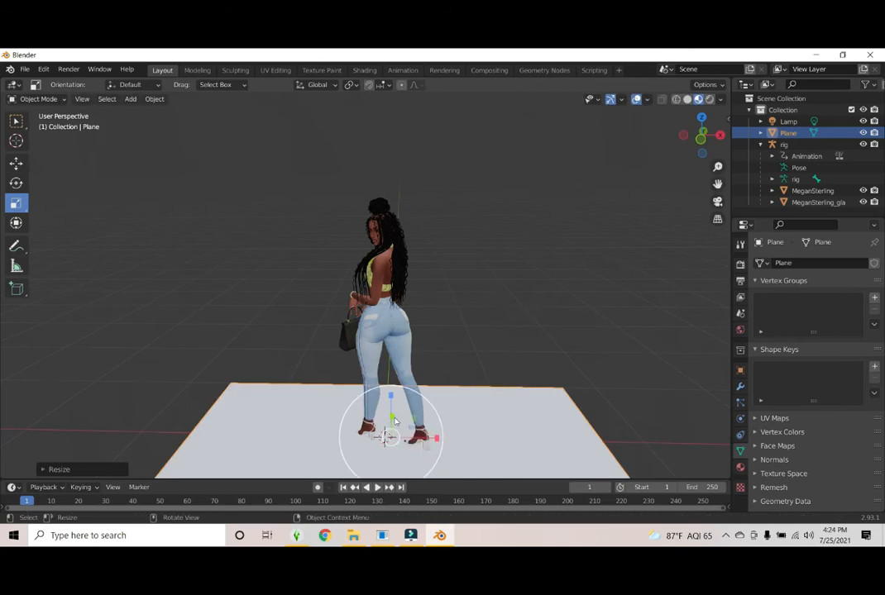
pyautogui.moveTo(394, 422); pyautogui.dragTo(396, 355)
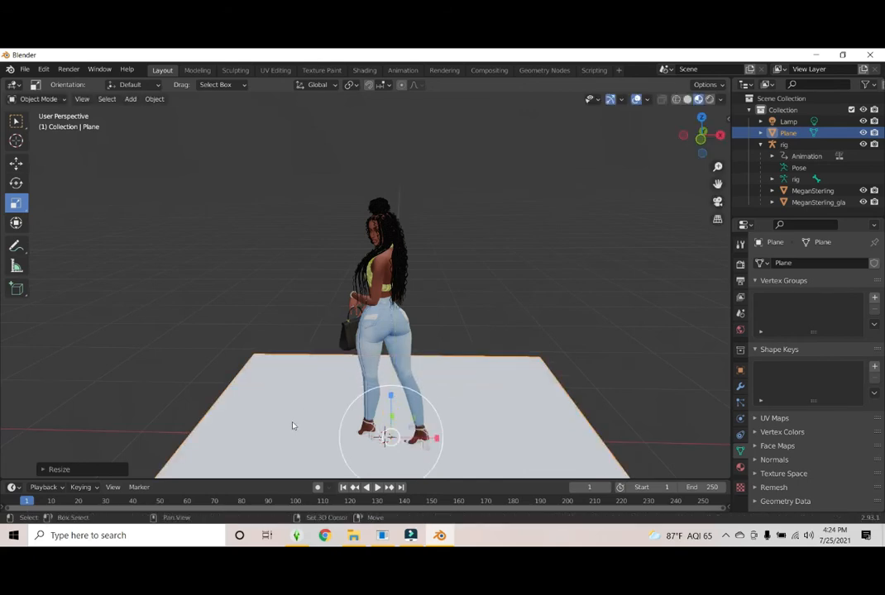
# Duplicate the floor plane, place the copy about 1 m higher, and rotate it upright around the X axis
pyautogui.hotkey('shift', 'd')
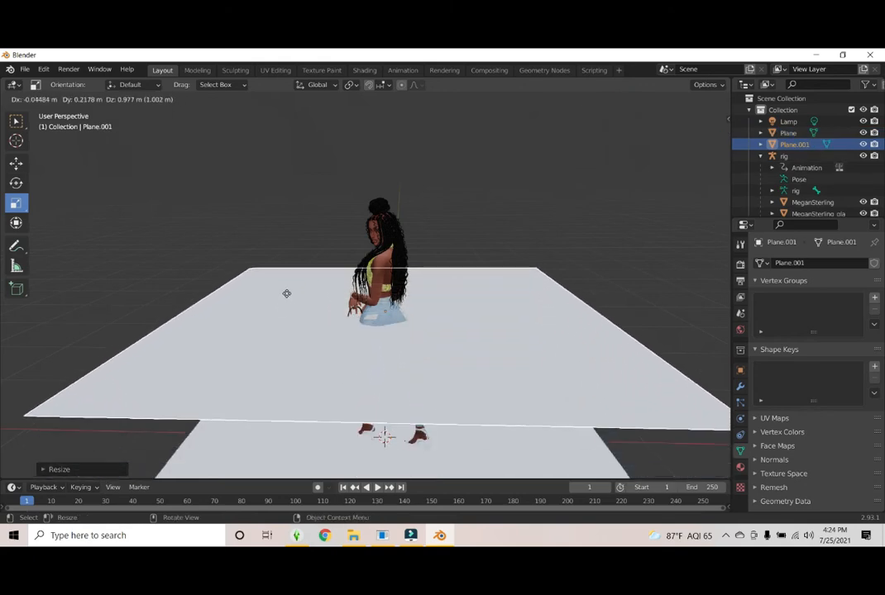
pyautogui.click(286, 291)
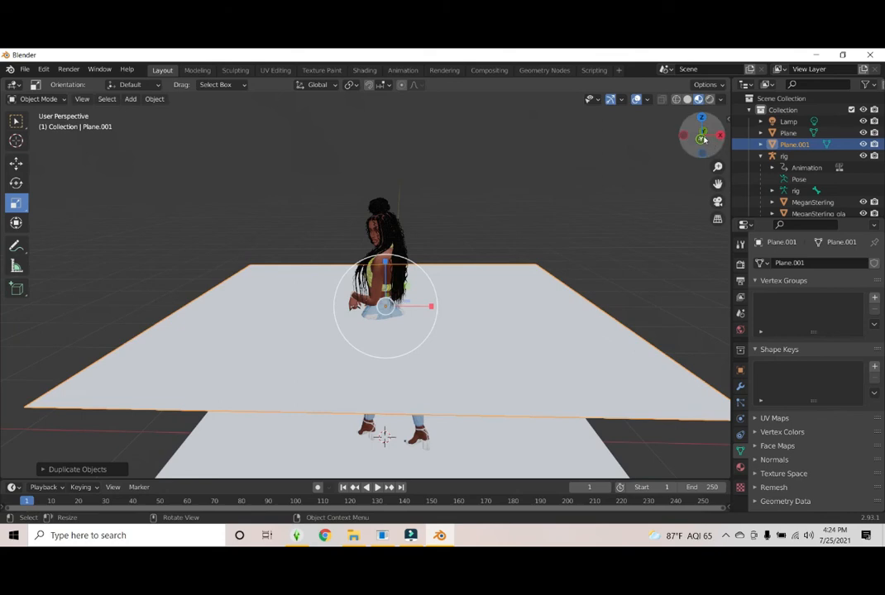
pyautogui.moveTo(703, 139); pyautogui.dragTo(721, 152)
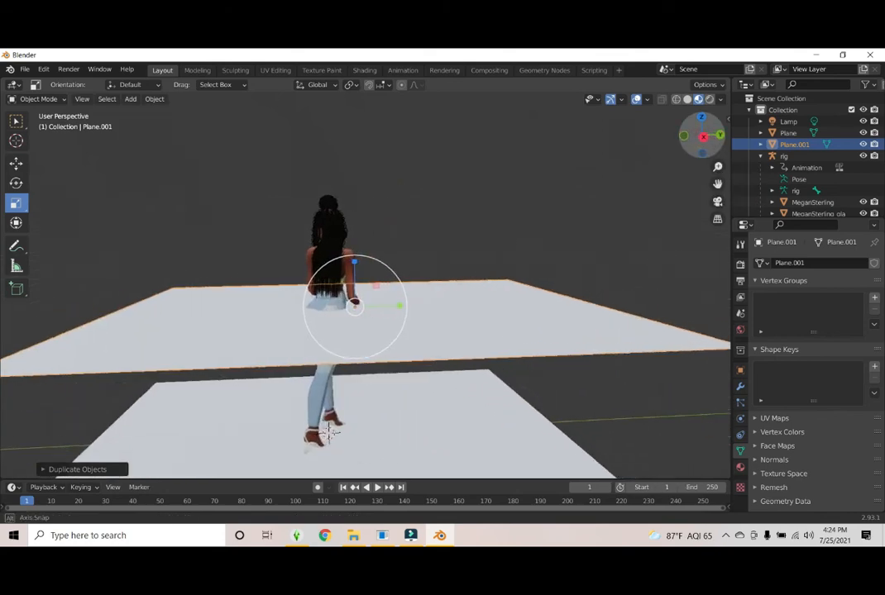
pyautogui.click(16, 183)
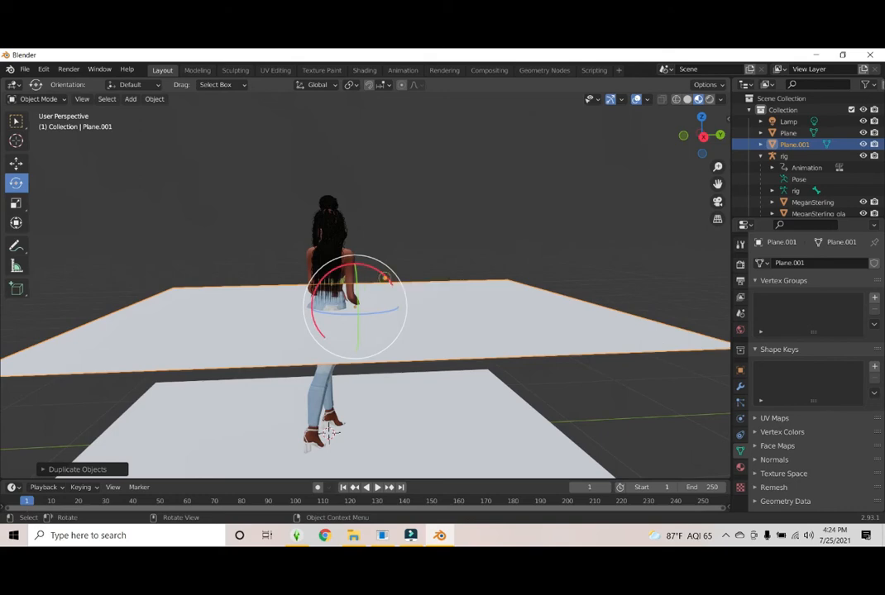
pyautogui.moveTo(385, 281); pyautogui.dragTo(394, 356)
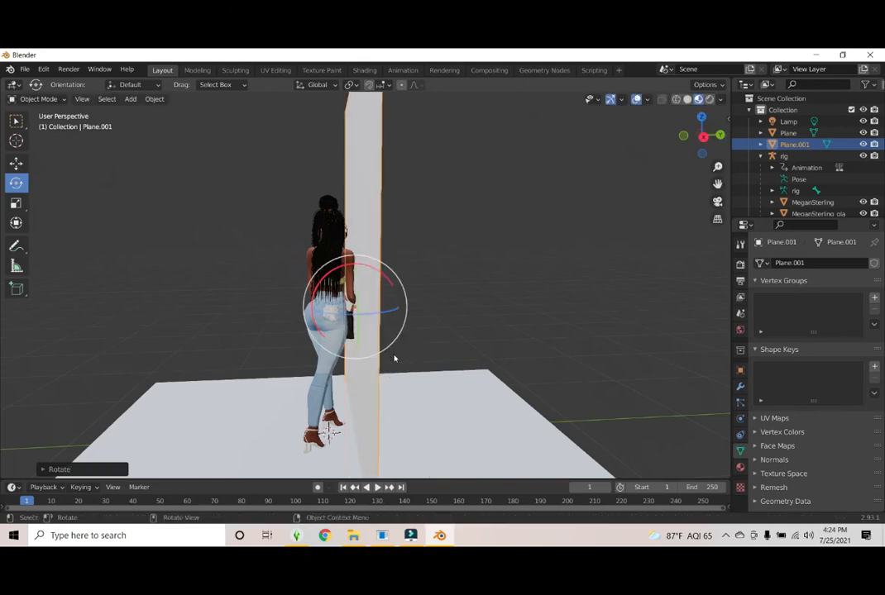
# Move the upright plane along Y so it stands behind the model as a backdrop, and clear the selection
pyautogui.click(15, 163)
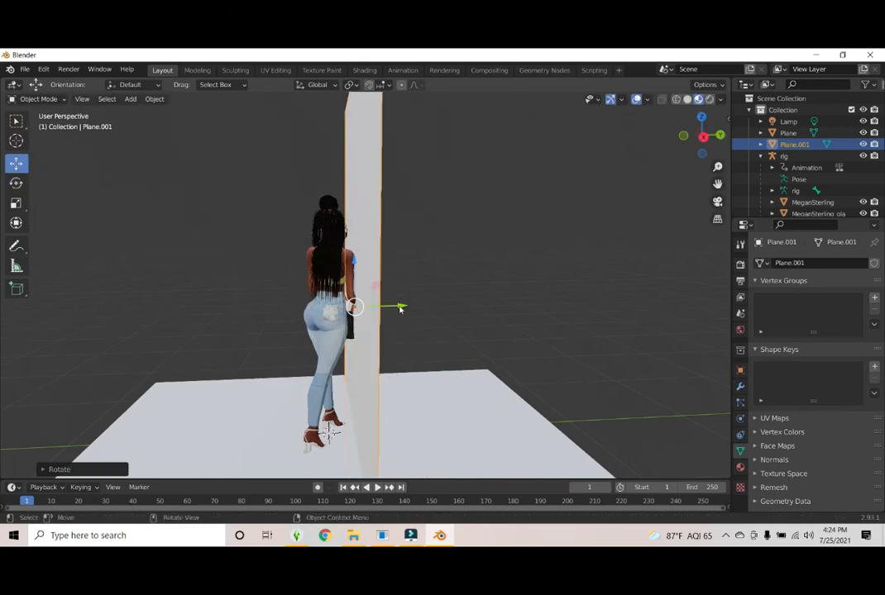
pyautogui.moveTo(400, 309); pyautogui.dragTo(440, 305)
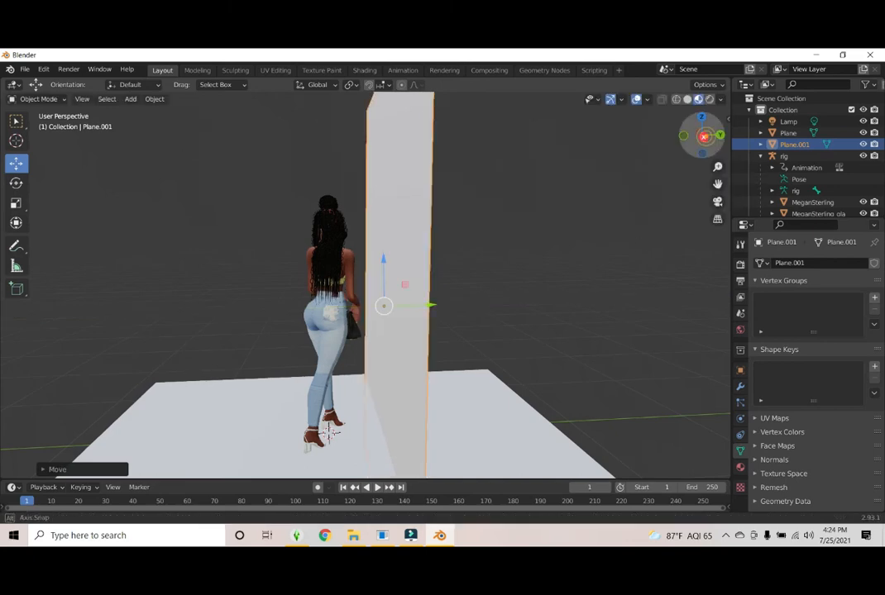
pyautogui.moveTo(702, 135); pyautogui.dragTo(678, 139)
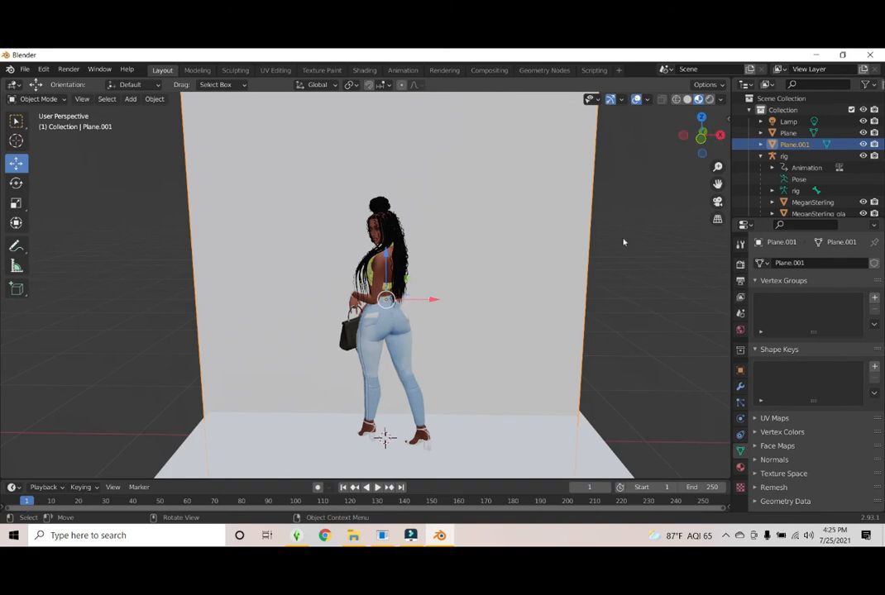
pyautogui.click(662, 279)
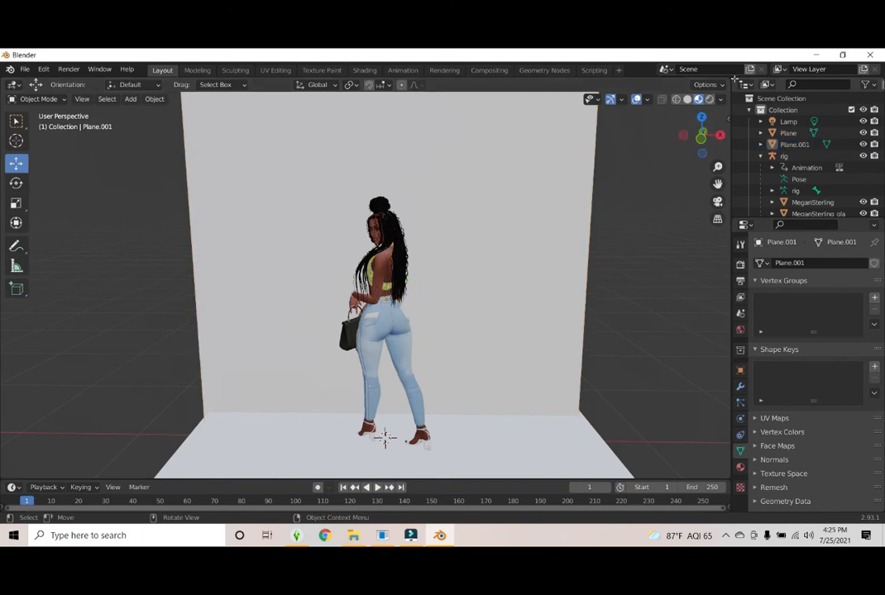
# Split the 3D Viewport into two views and add a point light at the model's feet, previewing it with Rendered shading in one view
pyautogui.moveTo(730, 81); pyautogui.dragTo(414, 118)
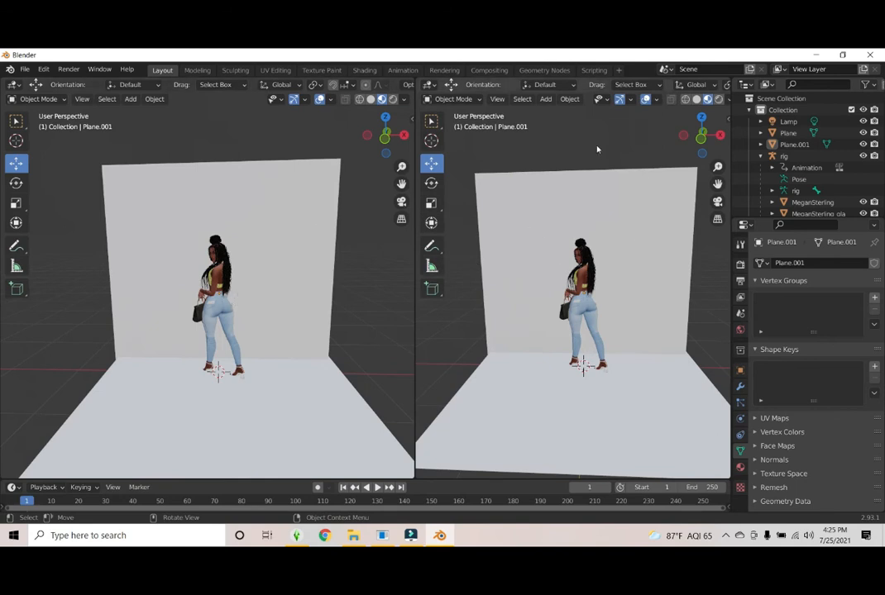
pyautogui.hotkey('shift', 'a')
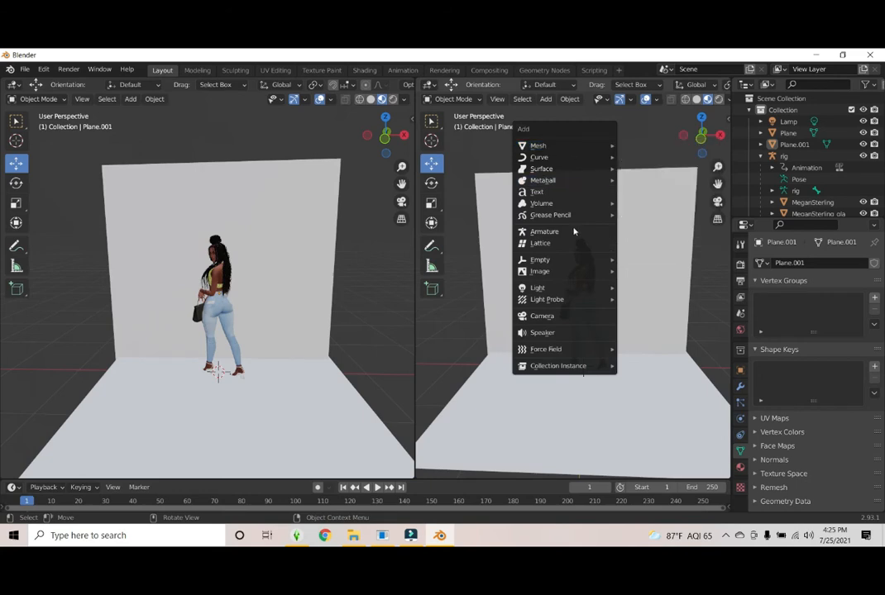
pyautogui.moveTo(565, 288)
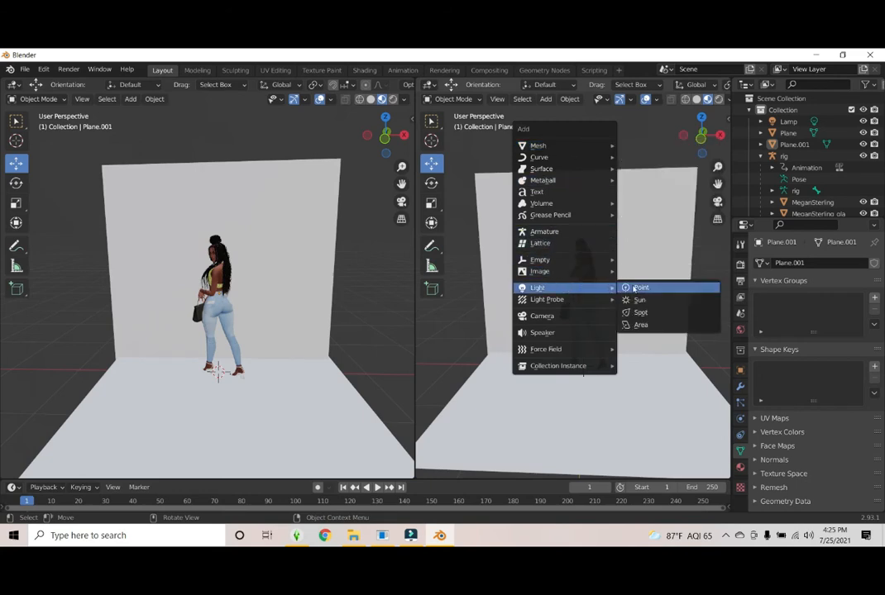
pyautogui.click(638, 289)
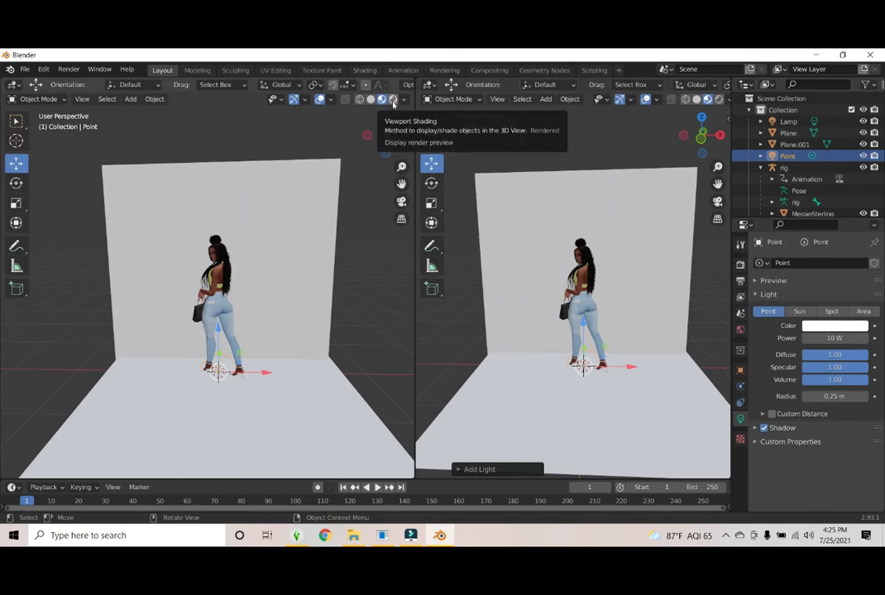
pyautogui.click(392, 99)
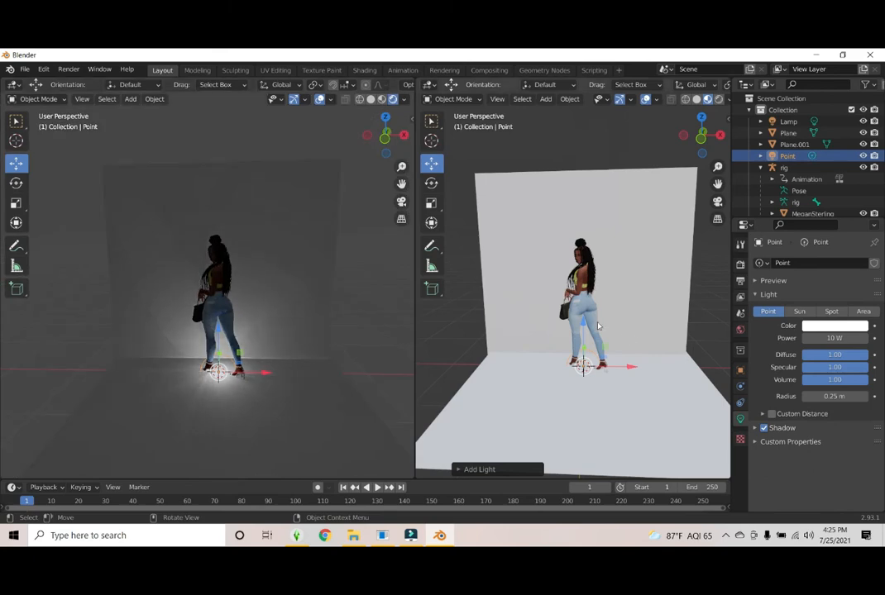
# Raise the point light to head height, move it along Y away from the backdrop, and color it warm yellow-orange (hue about 0.09, saturation about 0.90)
pyautogui.moveTo(583, 328); pyautogui.dragTo(582, 256)
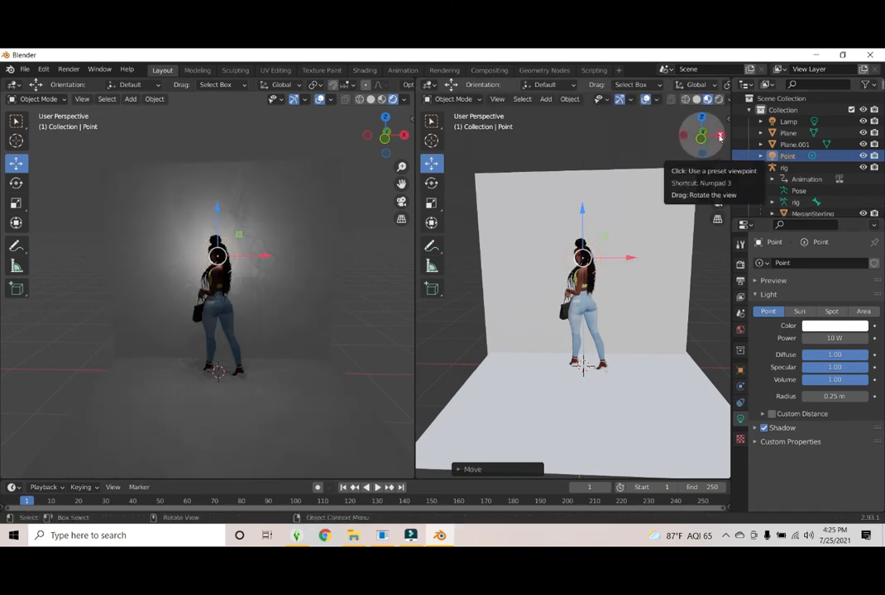
pyautogui.moveTo(702, 135); pyautogui.dragTo(682, 137)
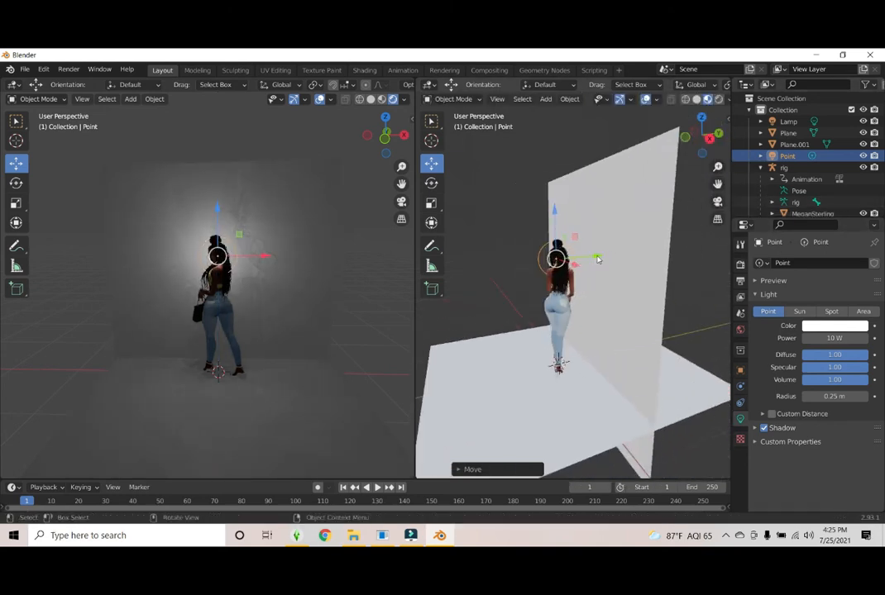
pyautogui.moveTo(597, 259); pyautogui.dragTo(494, 263)
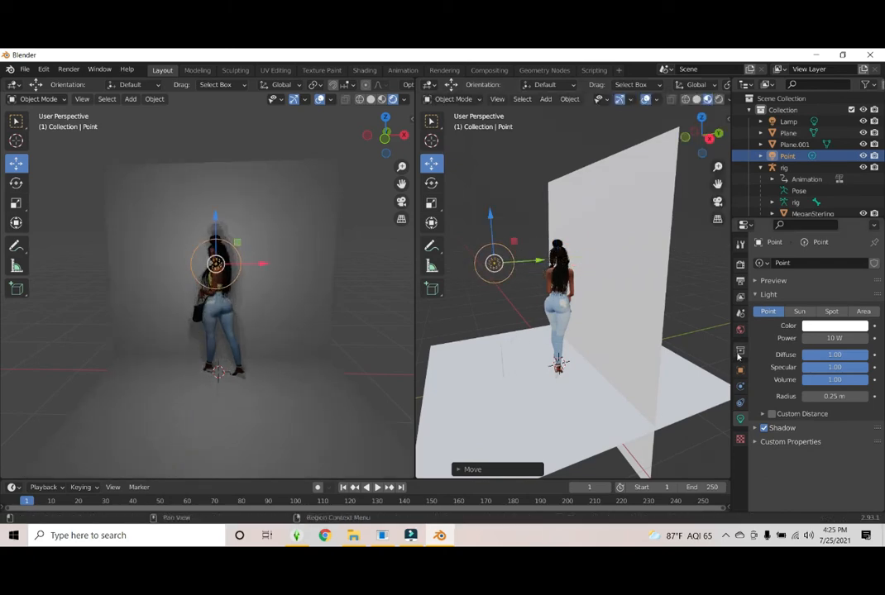
pyautogui.click(831, 325)
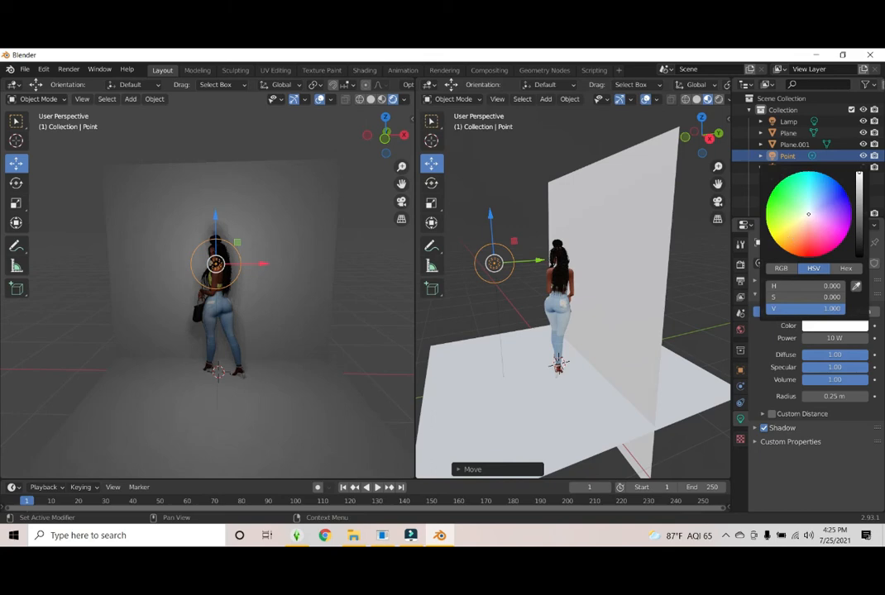
pyautogui.click(790, 238)
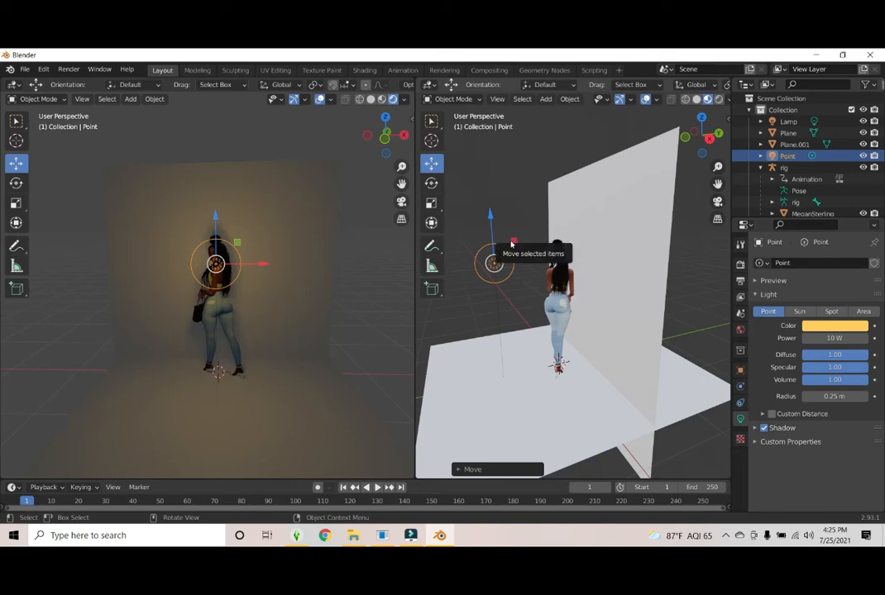
# Duplicate the yellow point light up and to its side, and color the copy pale pink (hue 0.891, saturation 0.195, value 1.000)
pyautogui.hotkey('shift', 'd')
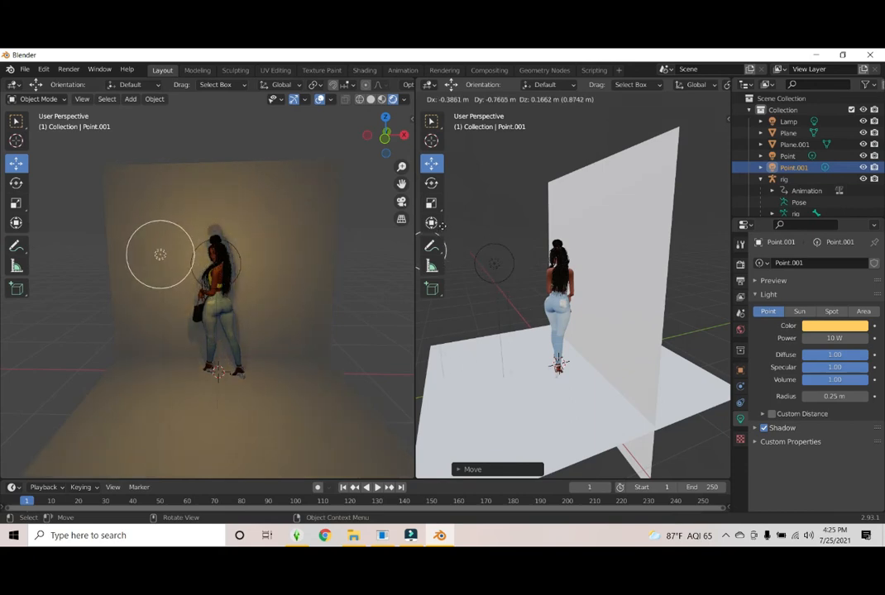
pyautogui.click(494, 239)
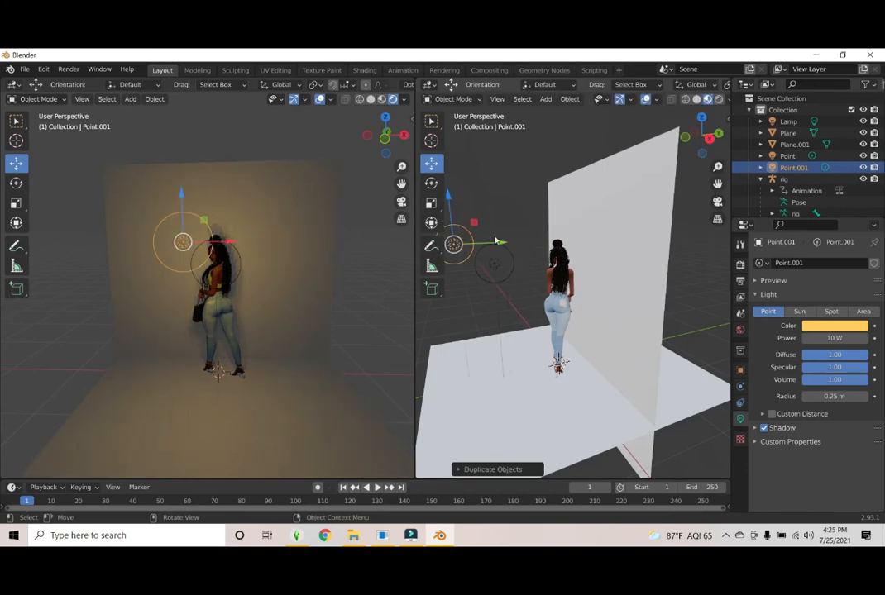
pyautogui.click(835, 326)
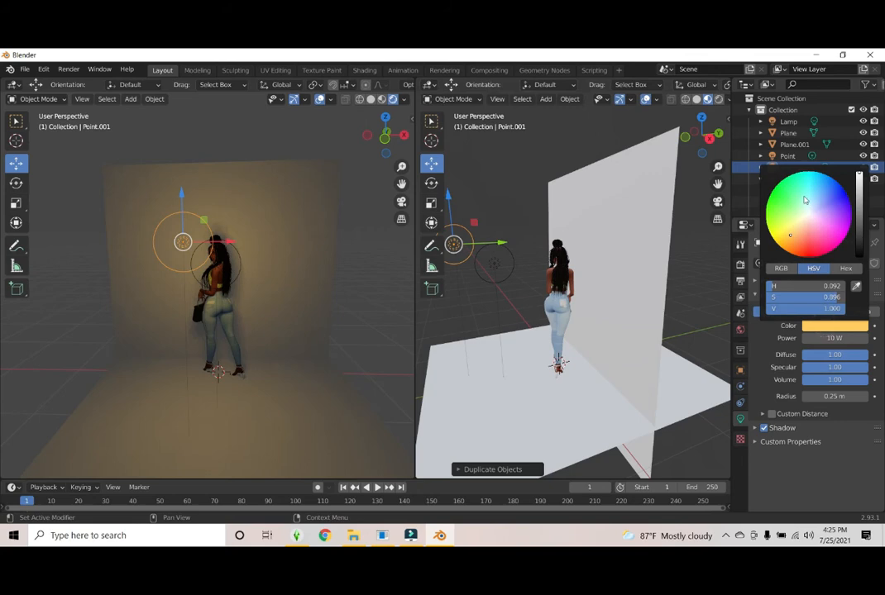
pyautogui.click(811, 219)
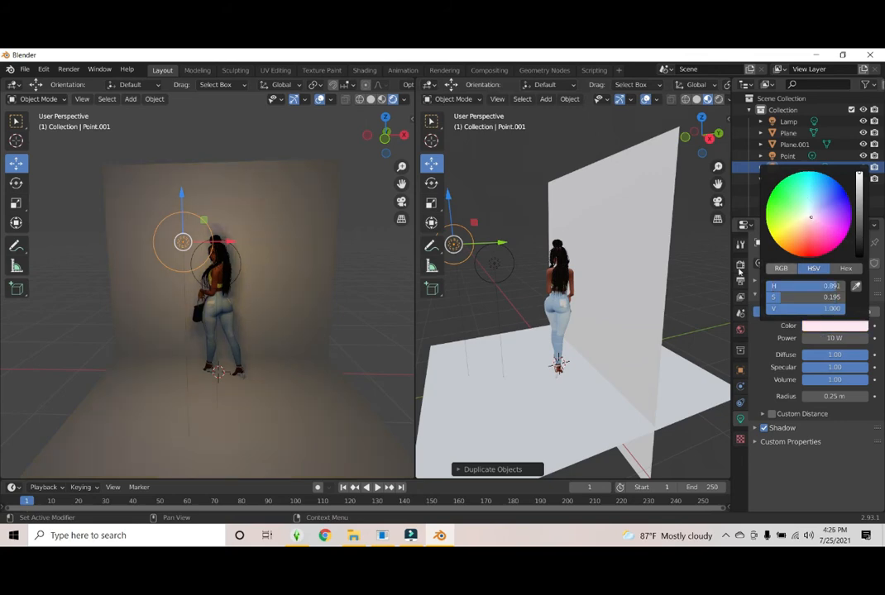
# Duplicate the pale pink point light about 1 m toward the backdrop and model, and color the copy pale peach
pyautogui.hotkey('shift', 'd')
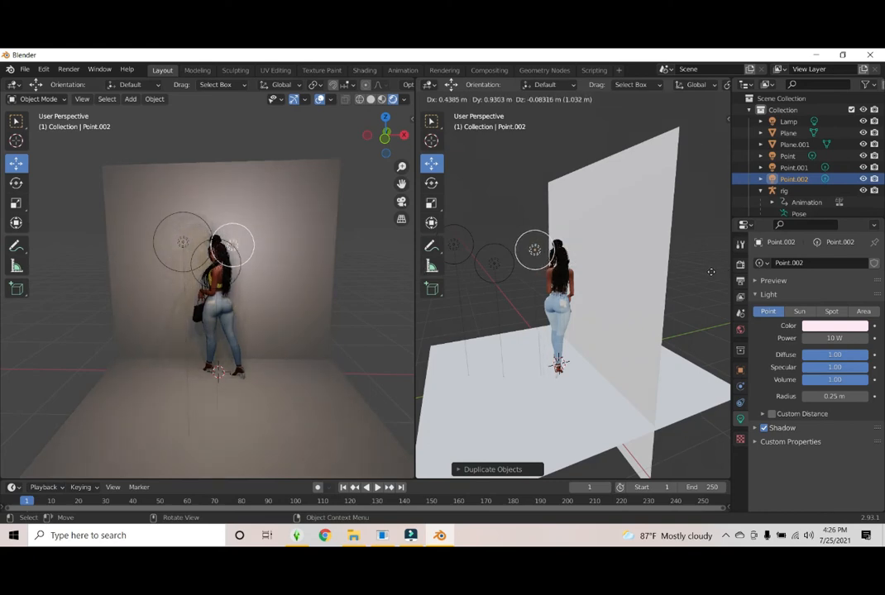
pyautogui.click(655, 273)
pyautogui.click(824, 325)
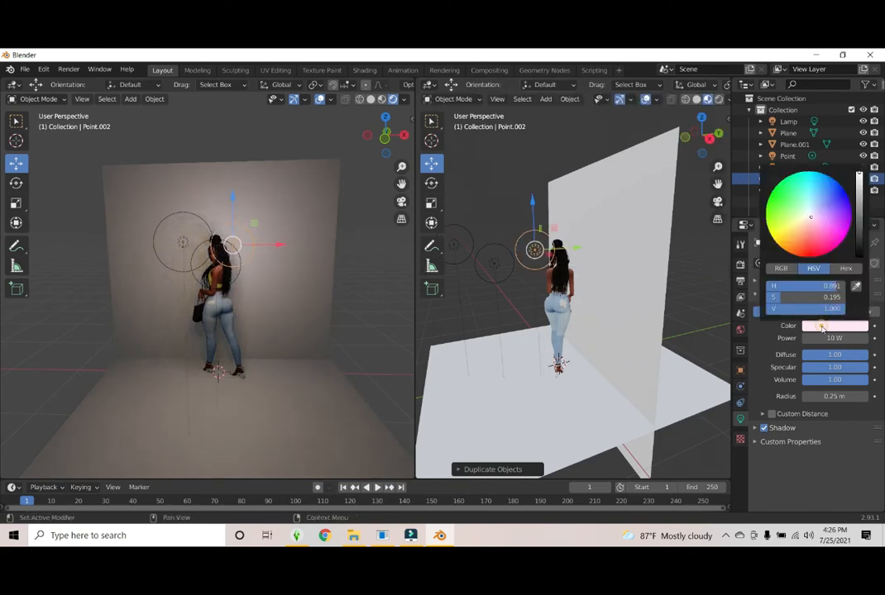
pyautogui.click(804, 224)
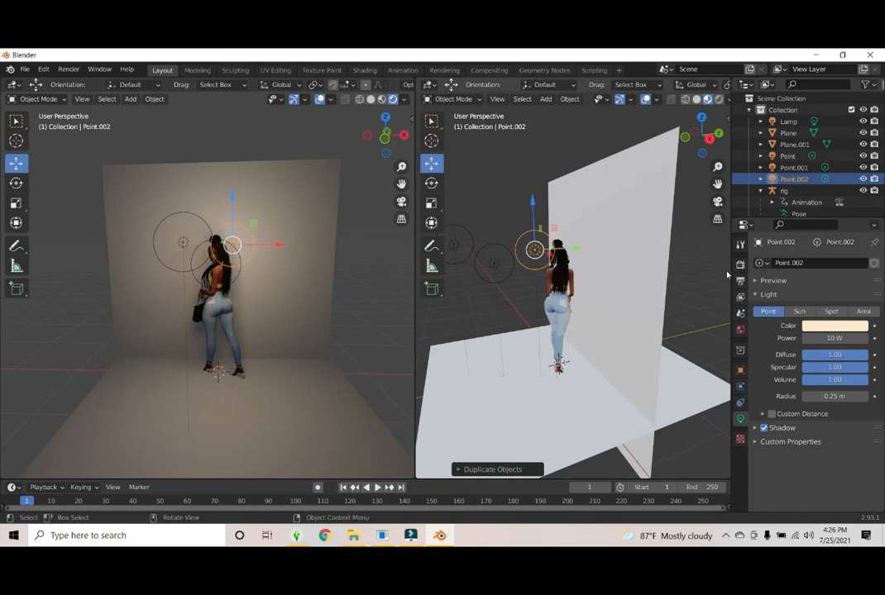
# Add a camera, raise it to the model's upper-body height, and move it along Y away from the backdrop
pyautogui.hotkey('shift', 'a')
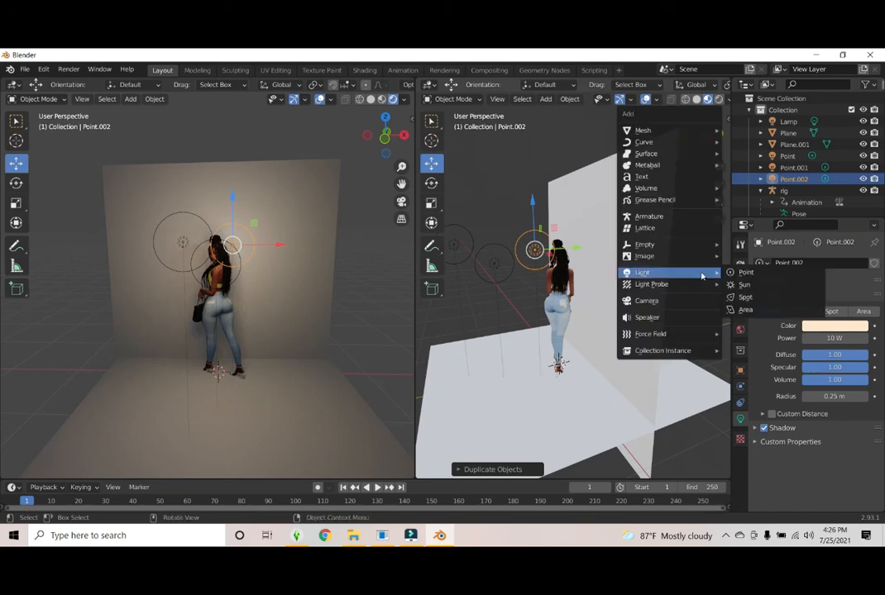
pyautogui.click(680, 302)
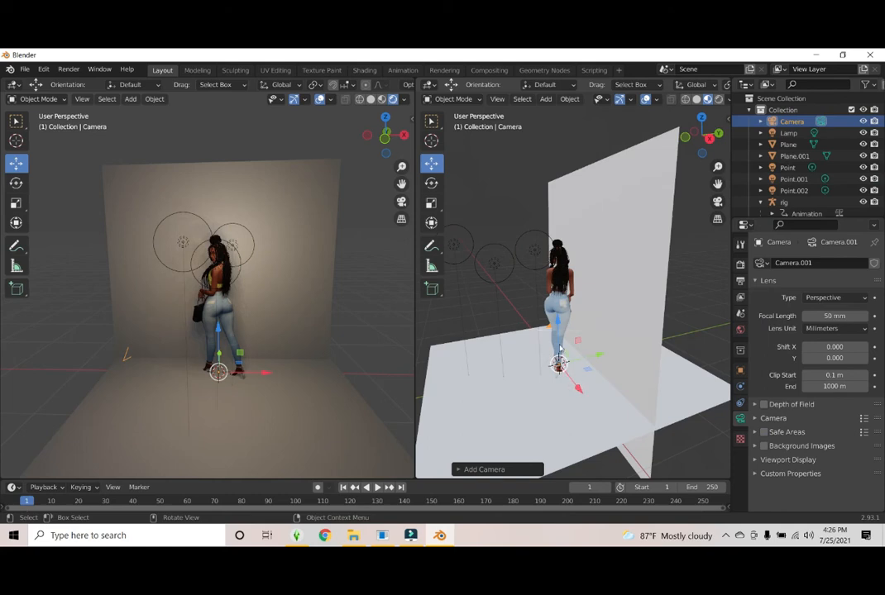
pyautogui.moveTo(556, 323); pyautogui.dragTo(553, 213)
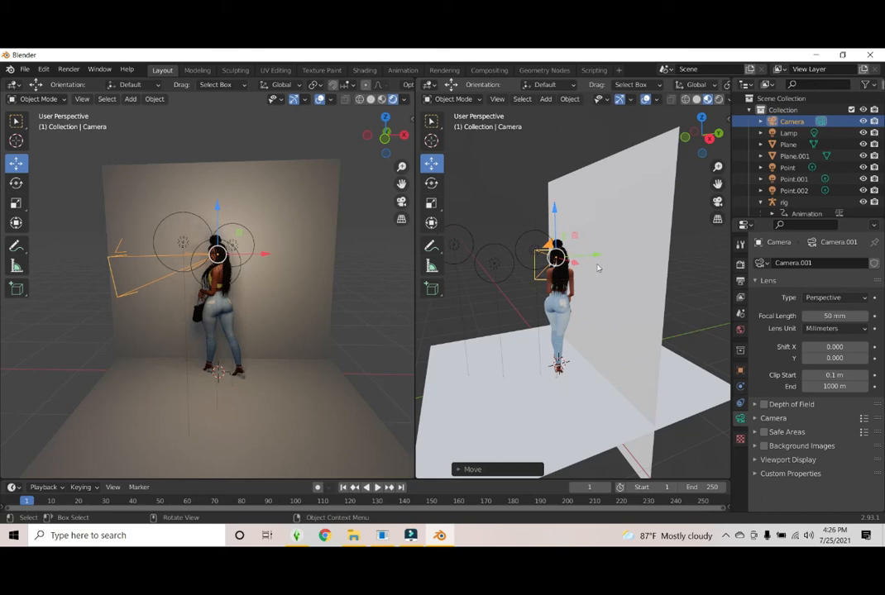
pyautogui.moveTo(592, 259); pyautogui.dragTo(486, 274)
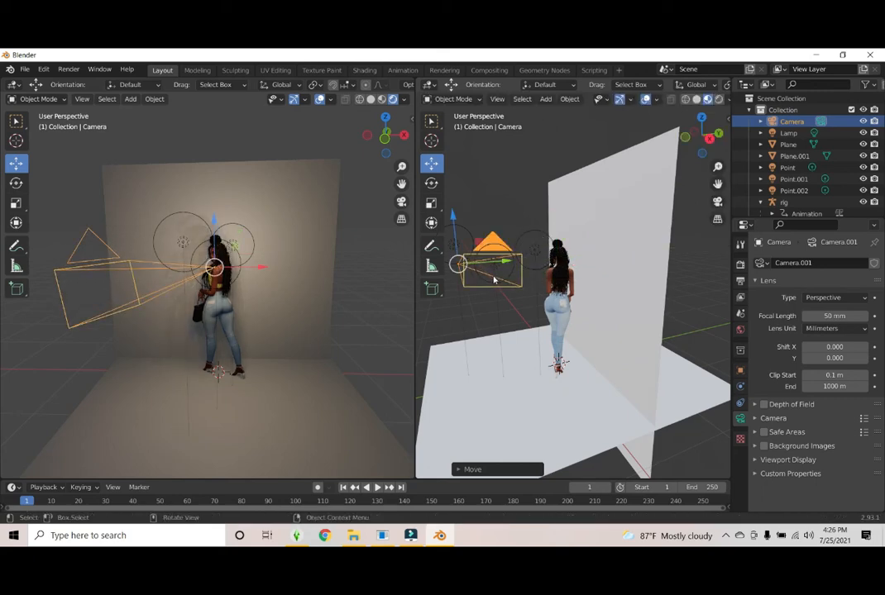
# Rotate the camera to aim at the model and backdrop, showing the camera view in the rendered viewport
pyautogui.click(431, 183)
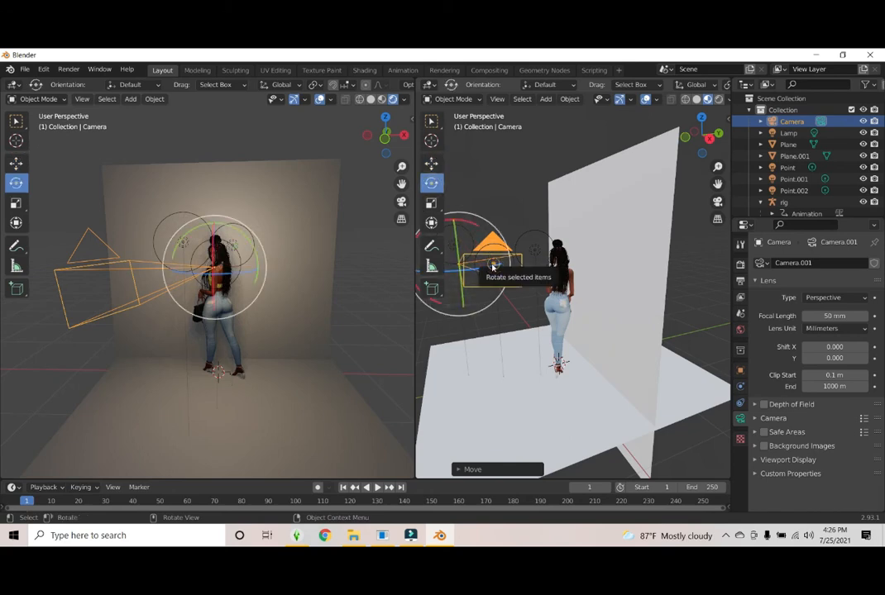
pyautogui.moveTo(494, 269); pyautogui.dragTo(329, 348)
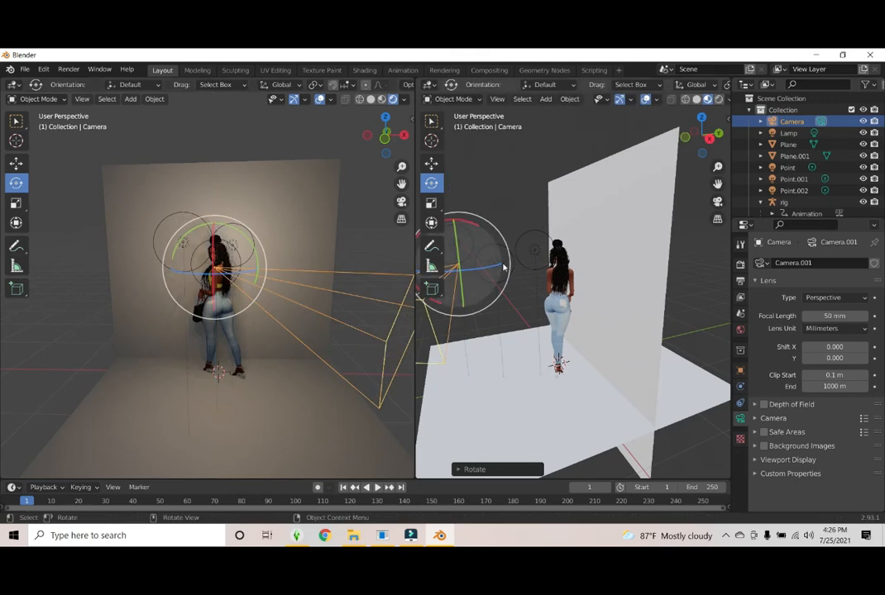
pyautogui.moveTo(499, 266); pyautogui.dragTo(451, 269)
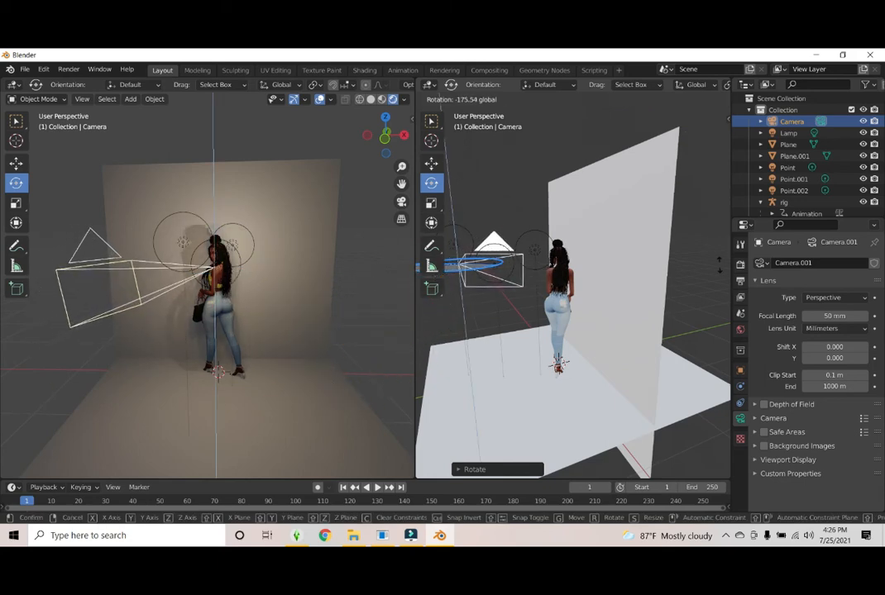
pyautogui.moveTo(718, 263); pyautogui.dragTo(608, 231)
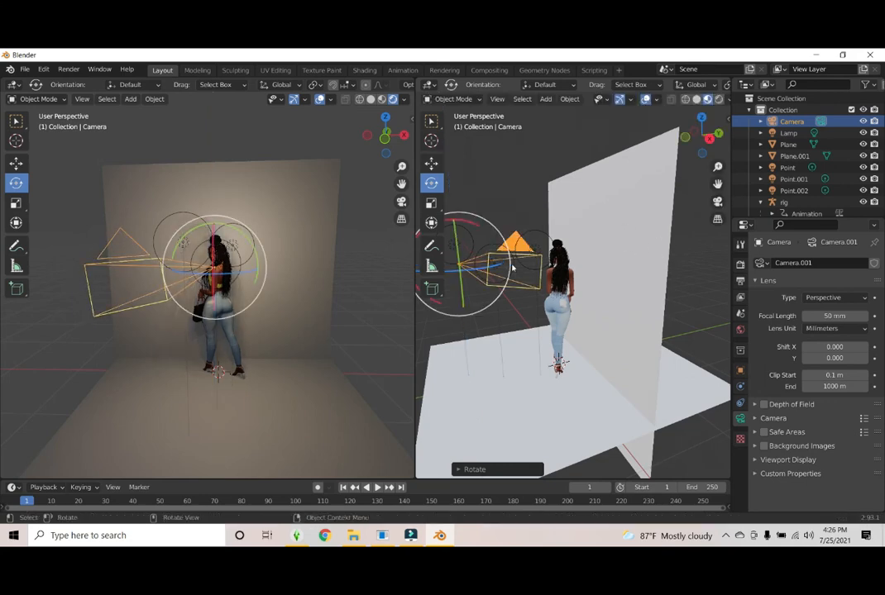
pyautogui.moveTo(717, 167); pyautogui.dragTo(716, 199)
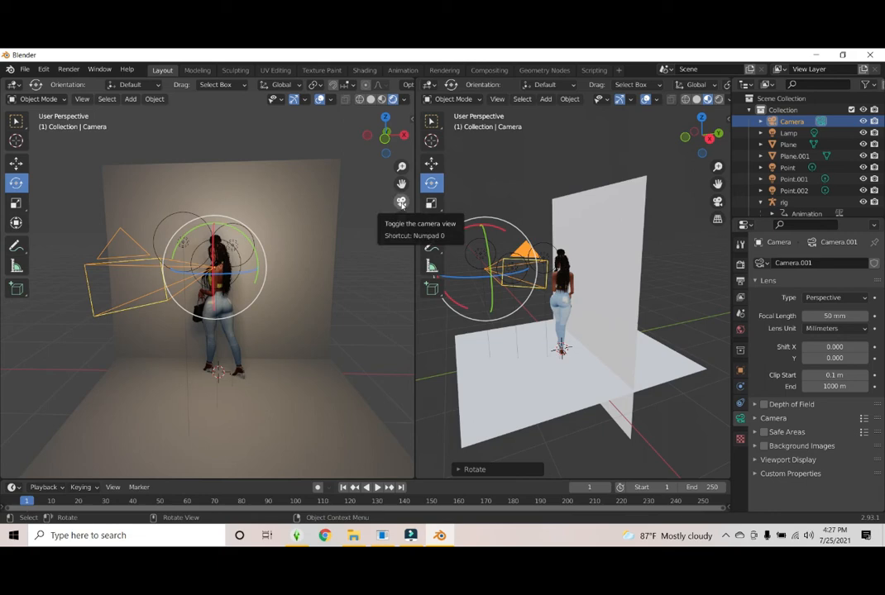
pyautogui.click(401, 202)
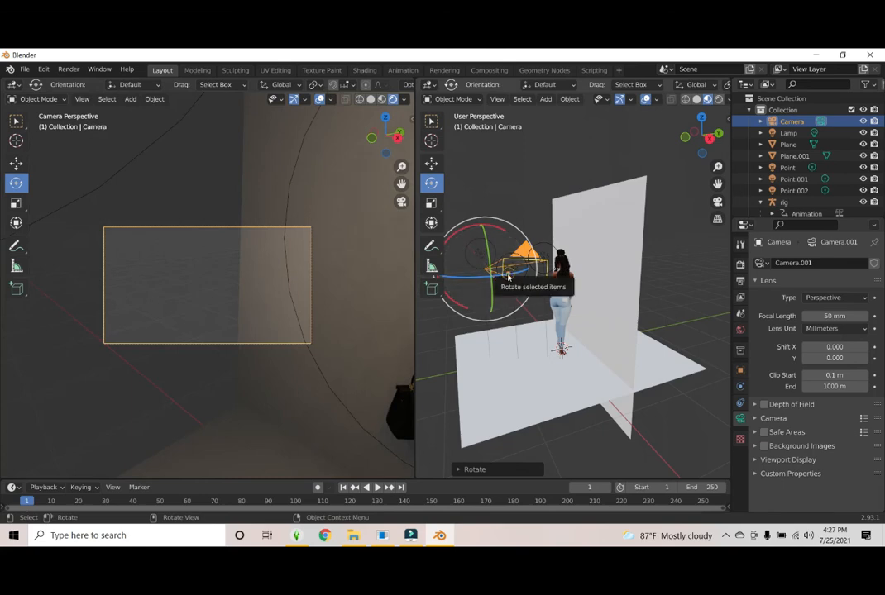
pyautogui.moveTo(508, 277)
pyautogui.mouseDown()
pyautogui.moveTo(482, 267)
pyautogui.moveTo(466, 275)
pyautogui.moveTo(496, 288)
pyautogui.mouseUp()
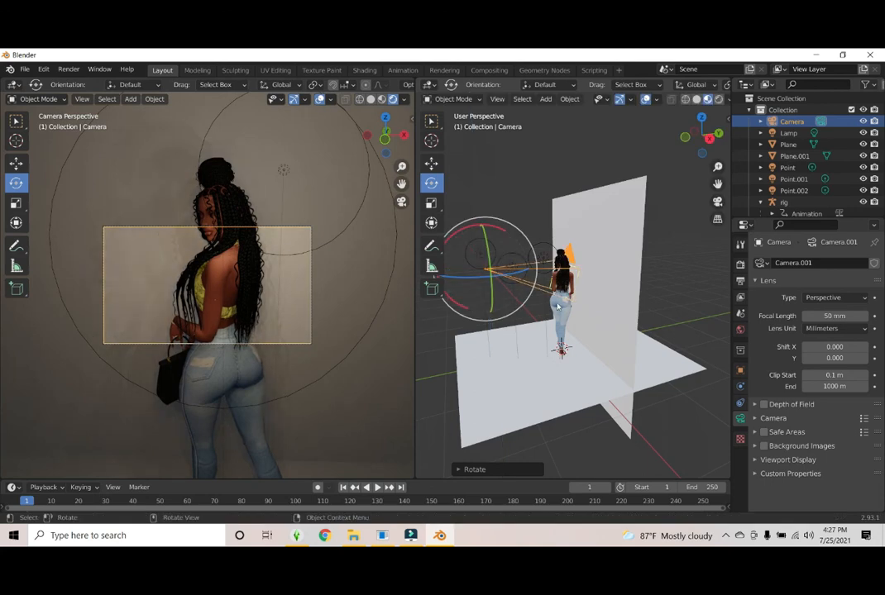
# Set the render output's X resolution to 1080 px for a square frame
pyautogui.click(740, 296)
pyautogui.click(740, 280)
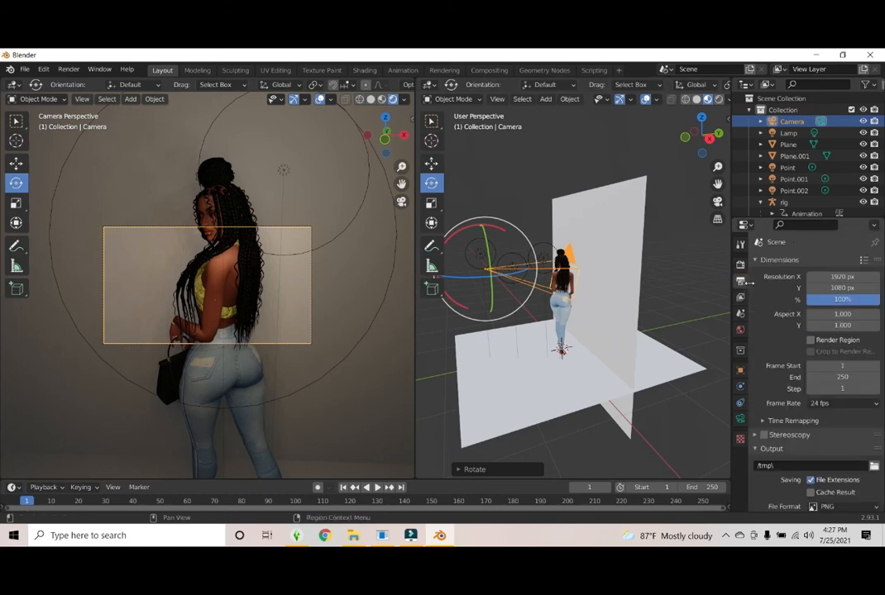
pyautogui.click(837, 276)
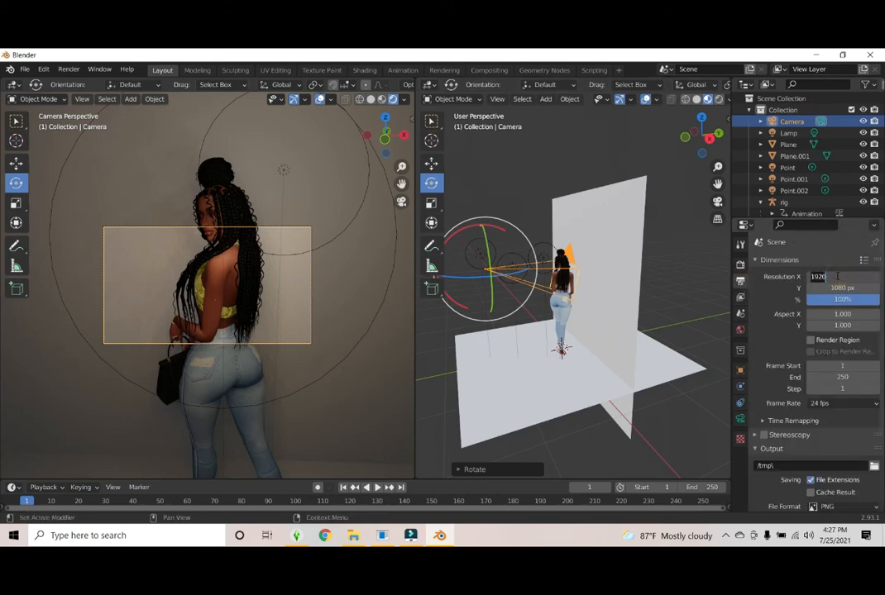
pyautogui.write('1080')
pyautogui.press('Return')
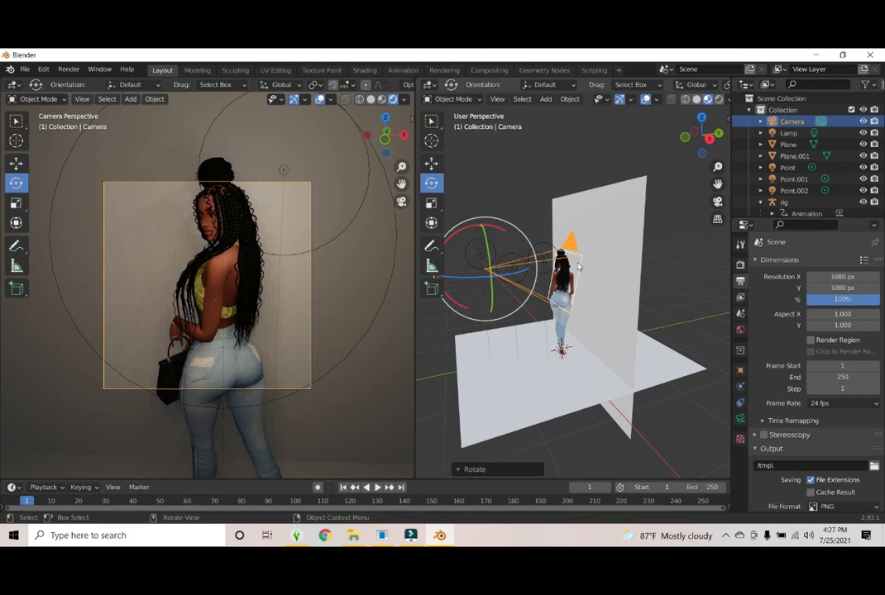
# Adjust the camera's tilt, shift it along X toward the handbag side, and turn it to center the model in the frame
pyautogui.press('r')
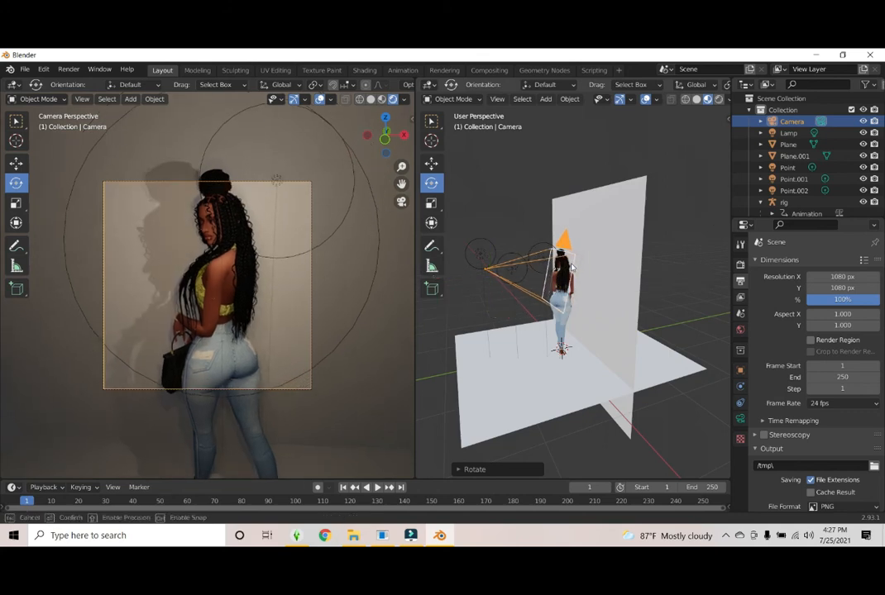
pyautogui.moveTo(563, 270); pyautogui.dragTo(562, 270)
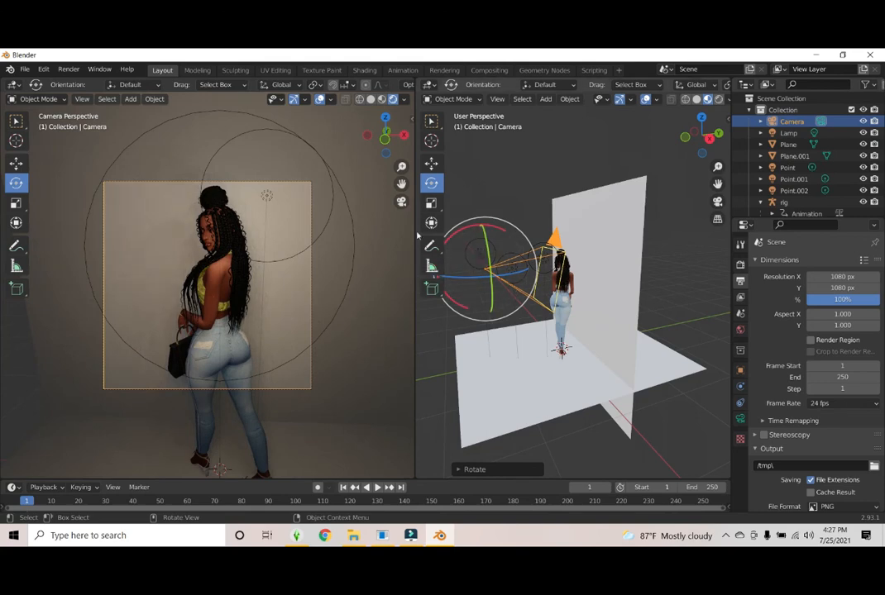
pyautogui.click(430, 163)
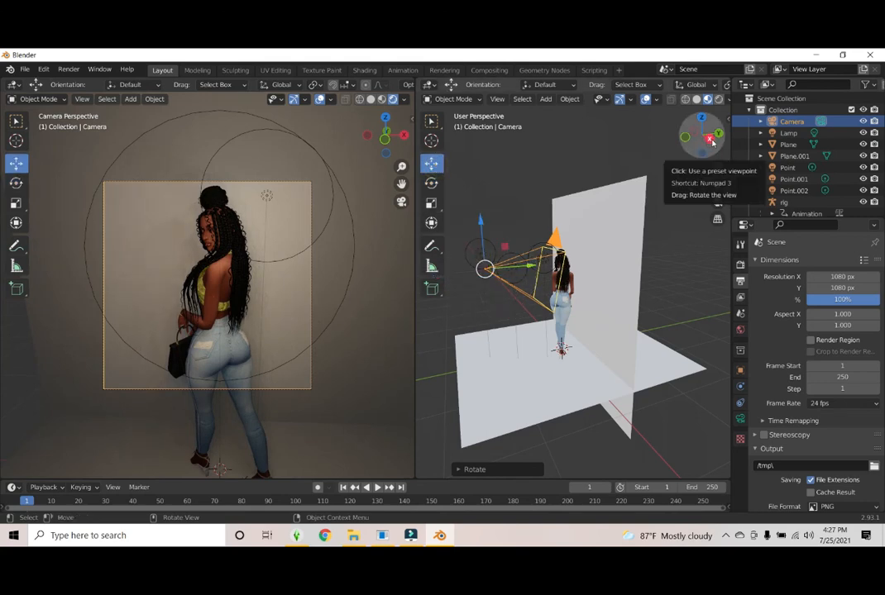
pyautogui.moveTo(702, 135); pyautogui.dragTo(581, 269)
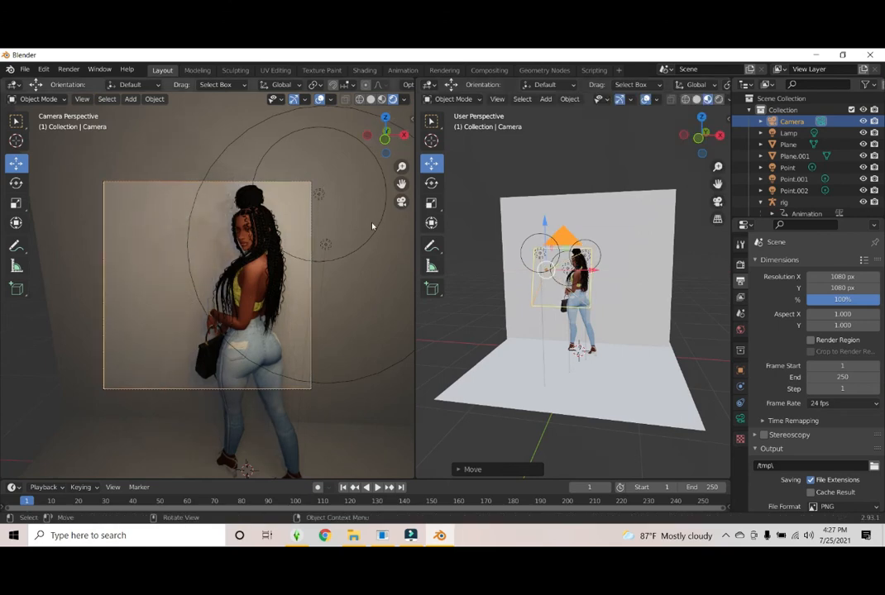
pyautogui.click(430, 184)
pyautogui.moveTo(496, 268); pyautogui.dragTo(507, 280)
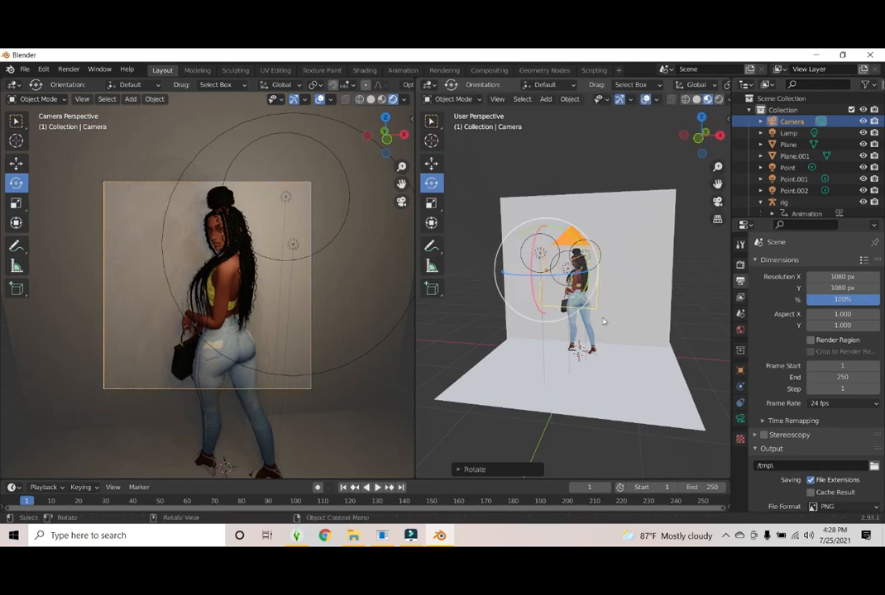
# Set Eevee's render samples to 500, the hair shape type to Strip, and enable Screen Space Reflections
pyautogui.click(740, 265)
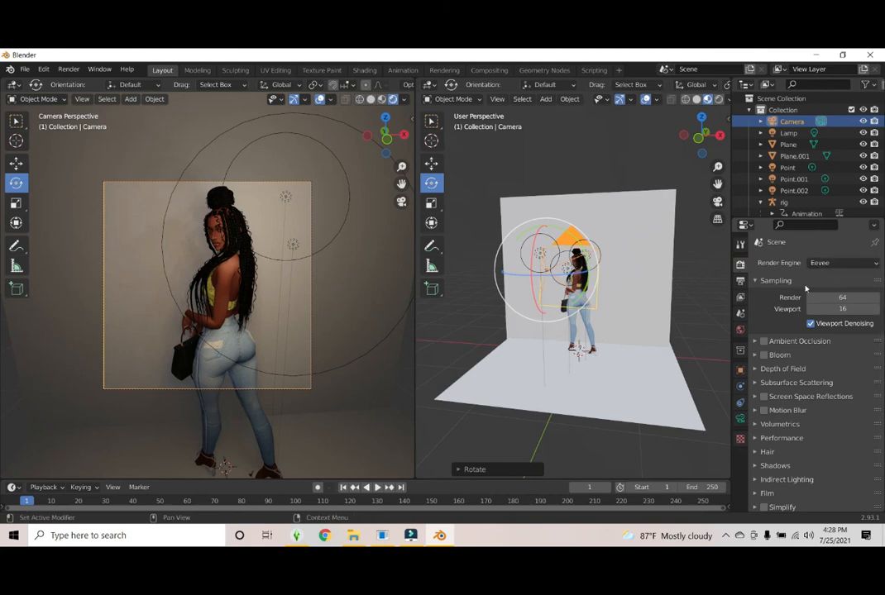
pyautogui.click(851, 297)
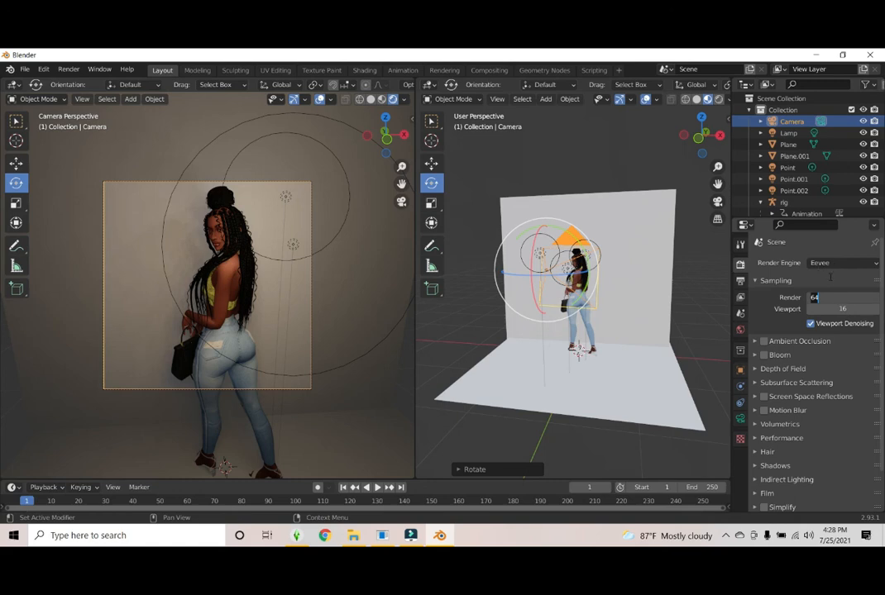
pyautogui.write('500')
pyautogui.press('Return')
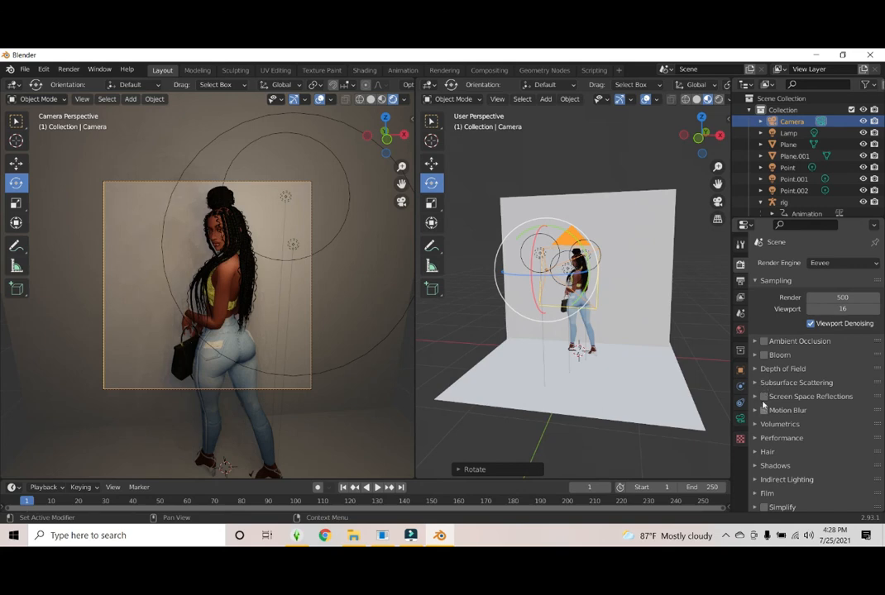
pyautogui.click(757, 453)
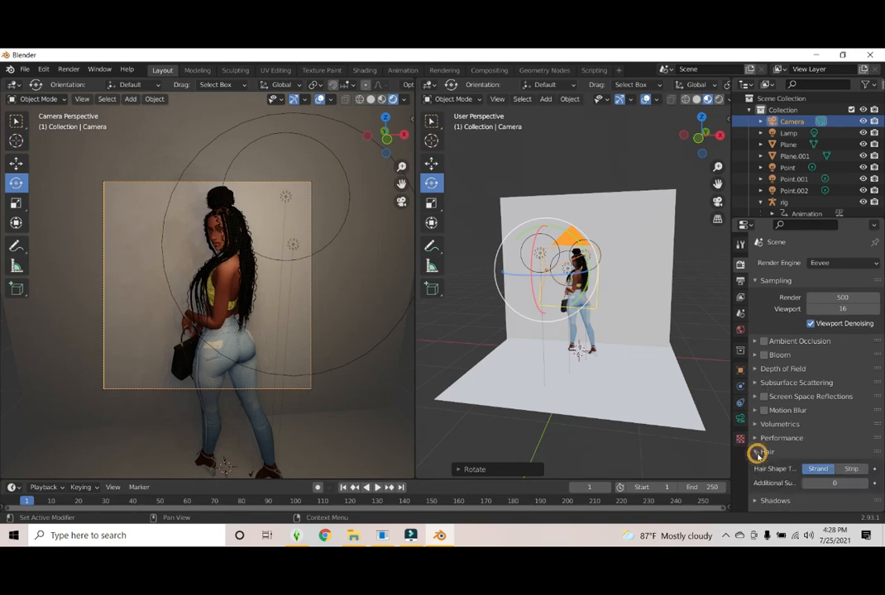
pyautogui.click(849, 469)
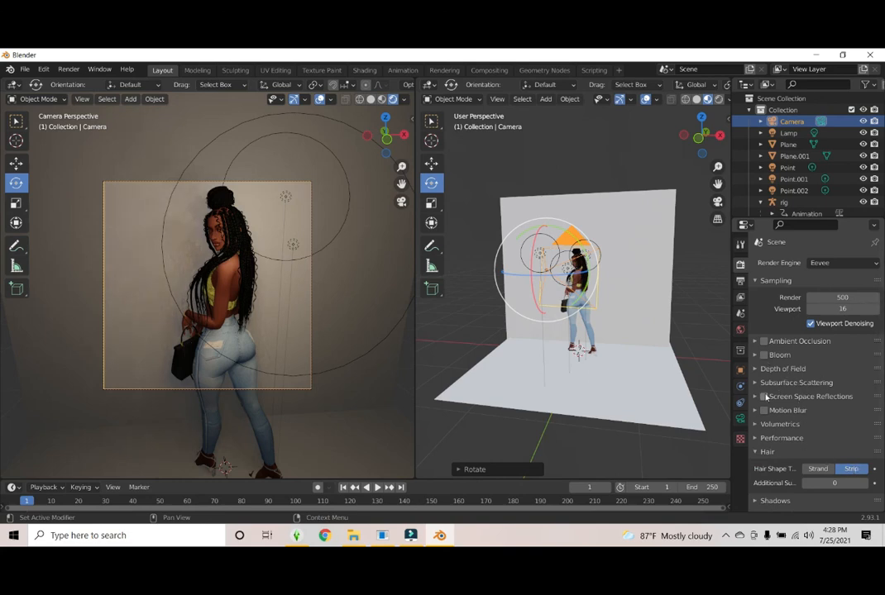
pyautogui.click(764, 397)
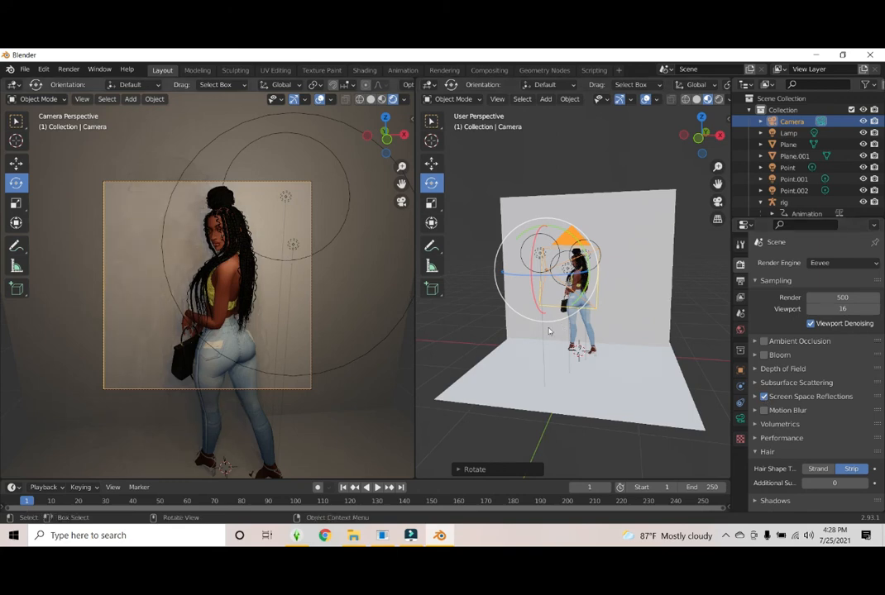
# Enable the view layer's Diffuse and Specular Light and Color passes, plus Volume Light, Emission, Environment and Shadow
pyautogui.click(739, 298)
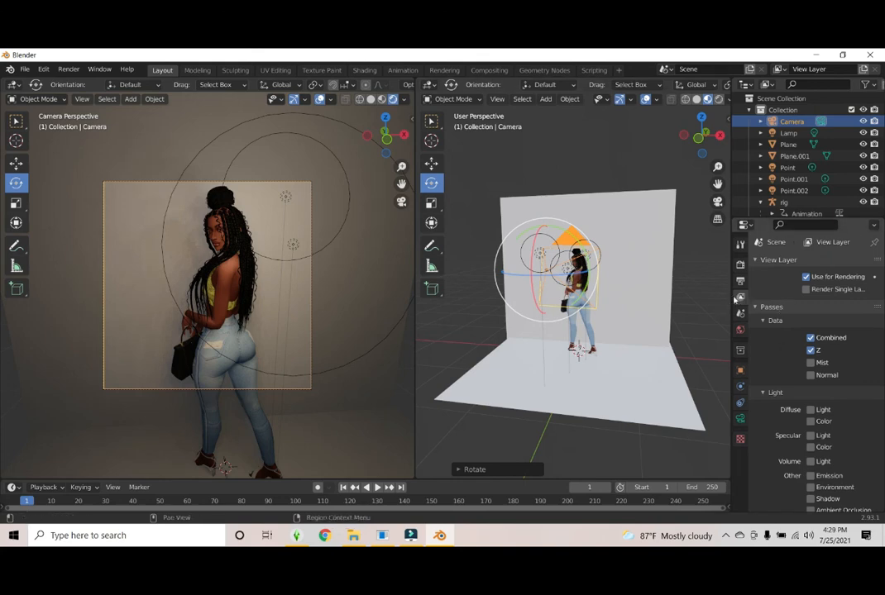
pyautogui.click(810, 409)
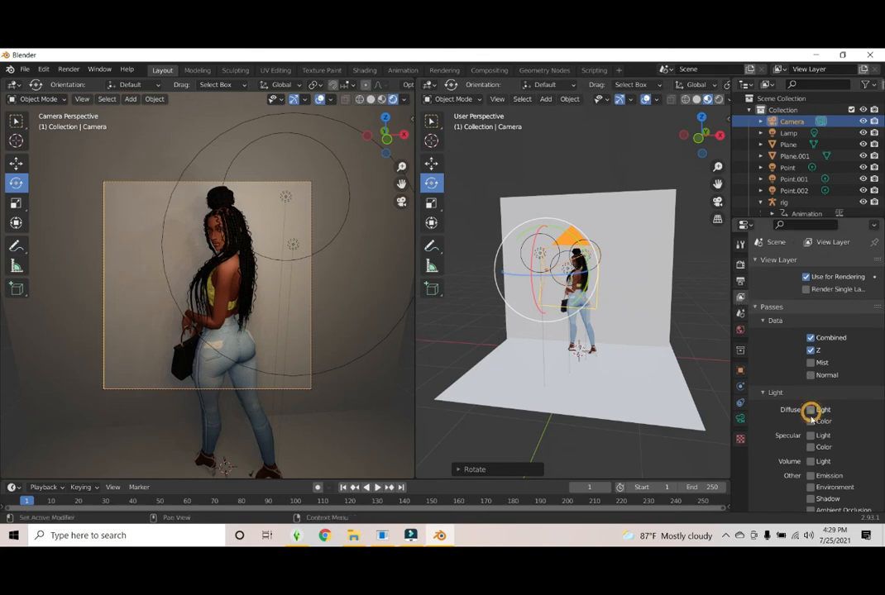
pyautogui.click(811, 421)
pyautogui.click(810, 435)
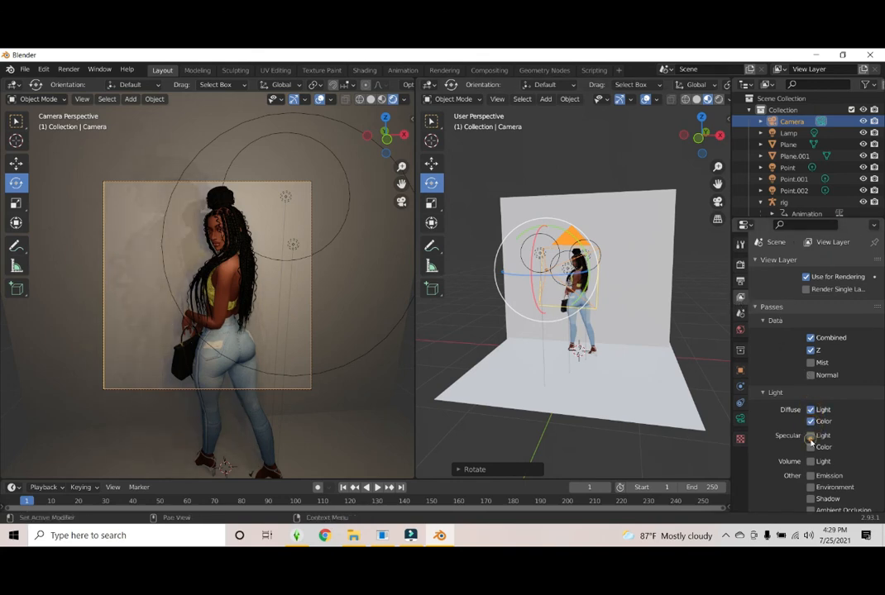
pyautogui.click(810, 446)
pyautogui.click(811, 460)
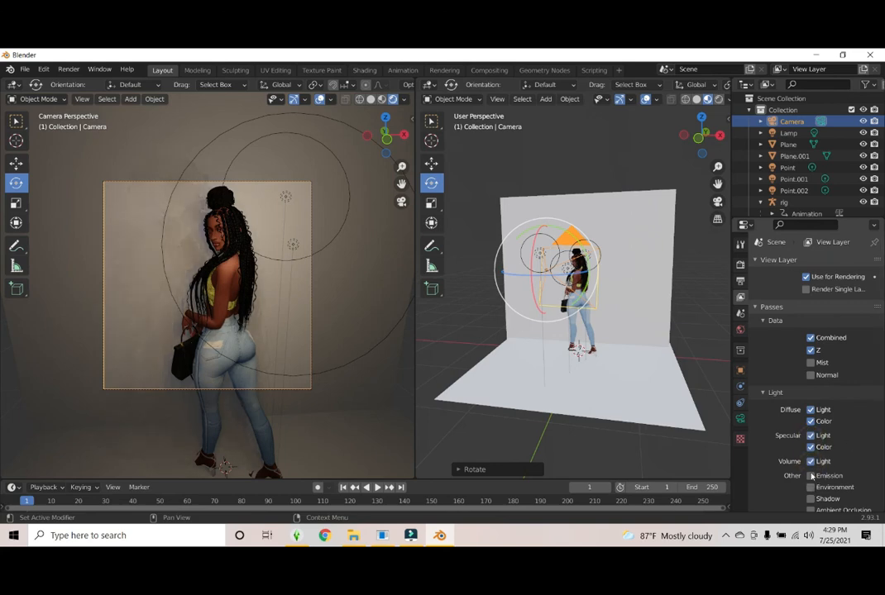
pyautogui.click(810, 475)
pyautogui.click(810, 487)
pyautogui.click(810, 499)
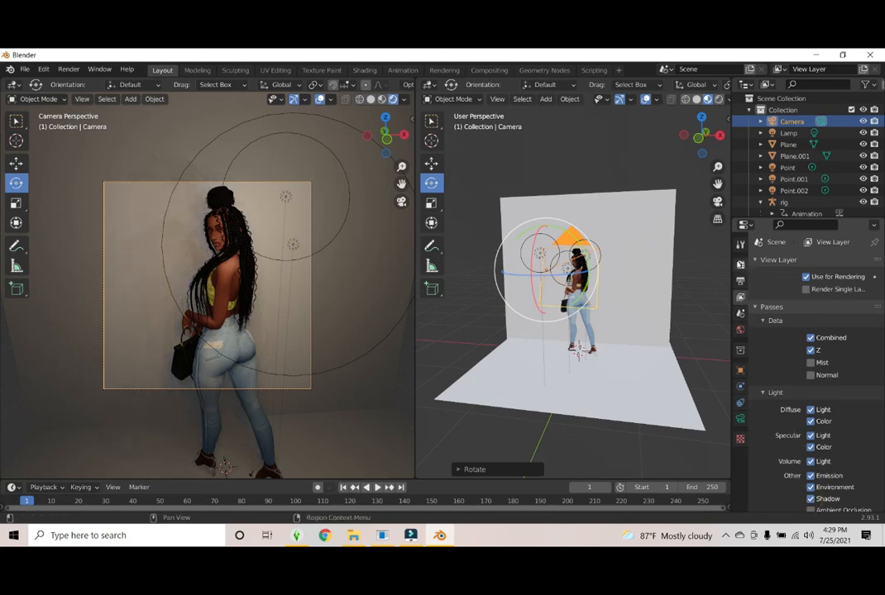
# Switch the scene's render engine from Eevee to Cycles
pyautogui.click(738, 268)
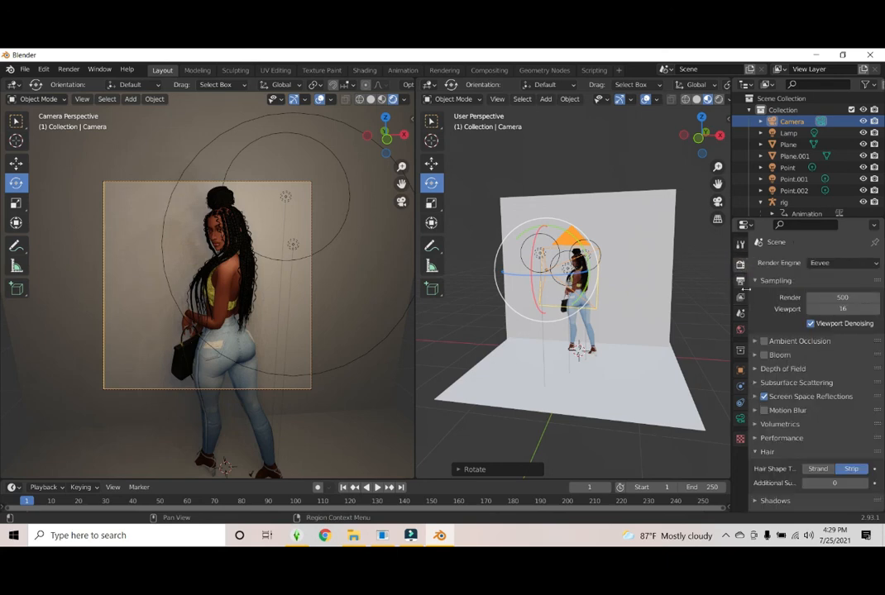
pyautogui.click(830, 264)
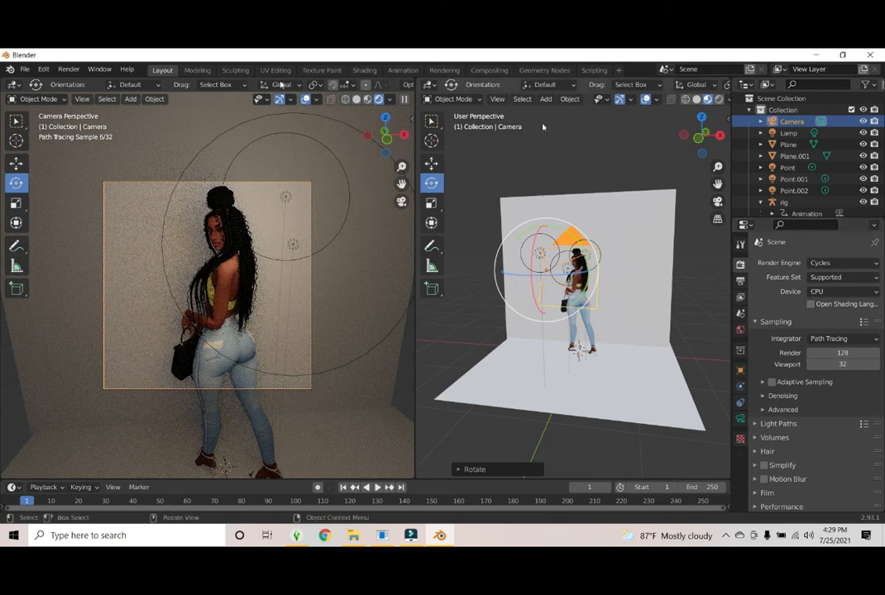
# Render the current frame as a still image and maximize the render result window
pyautogui.click(69, 70)
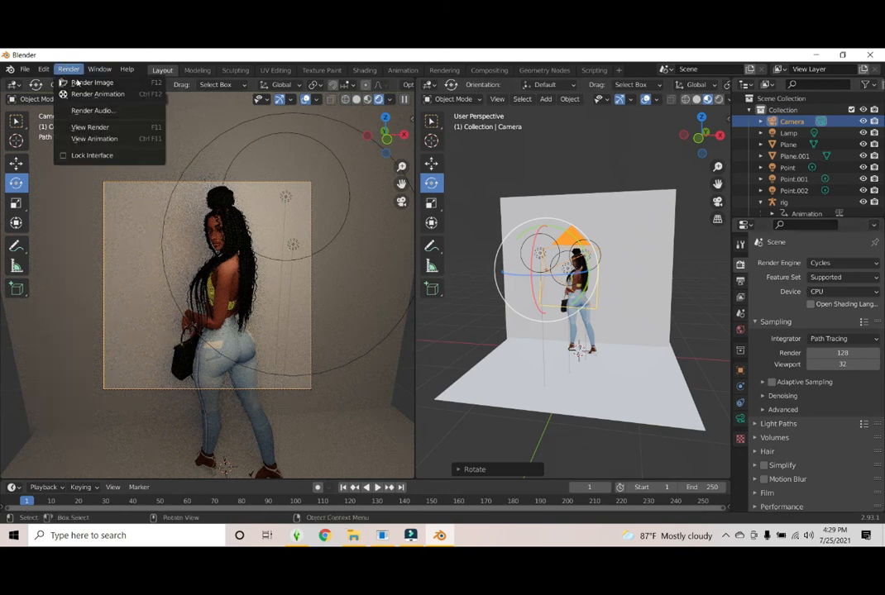
pyautogui.click(76, 83)
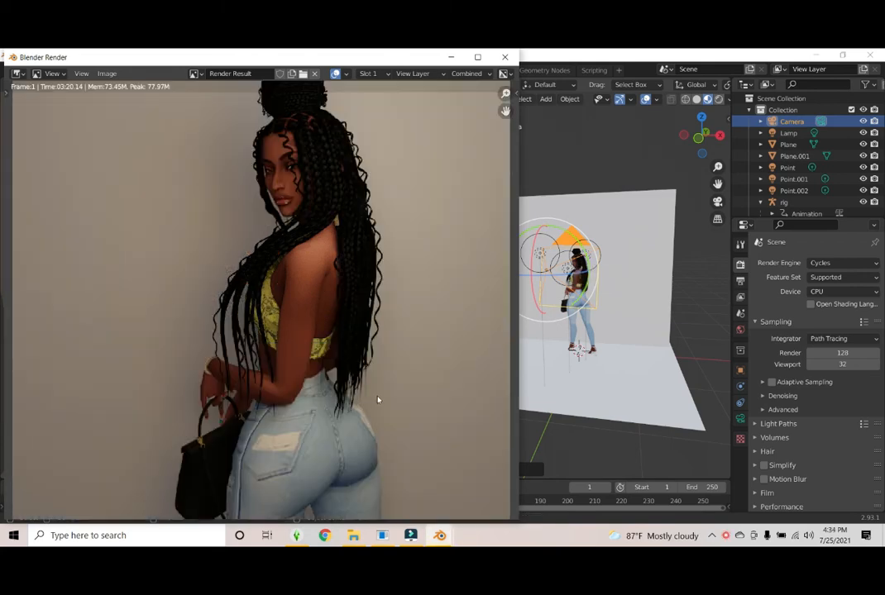
pyautogui.click(477, 57)
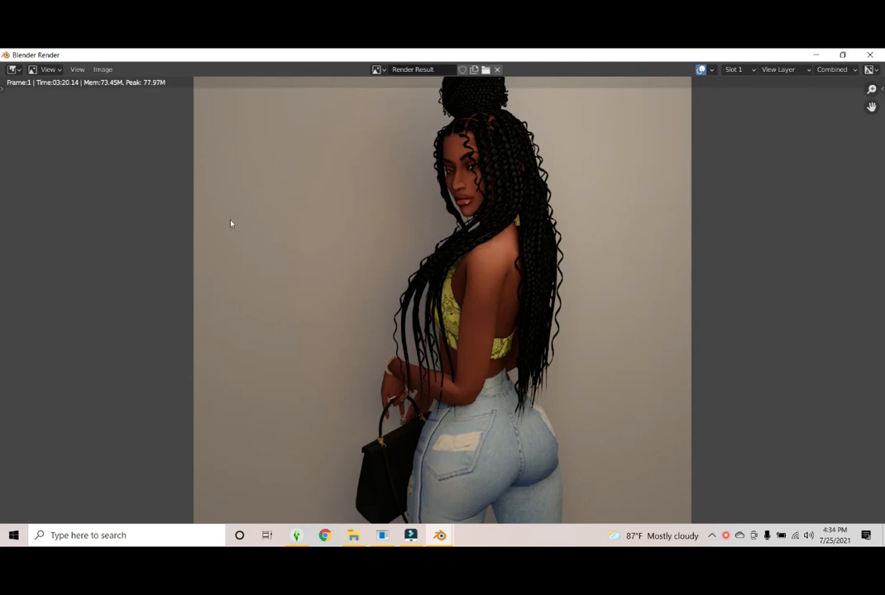
# Start saving the render as a new image file and browse to the Megan folder in Pictures\Camera Roll
pyautogui.click(104, 70)
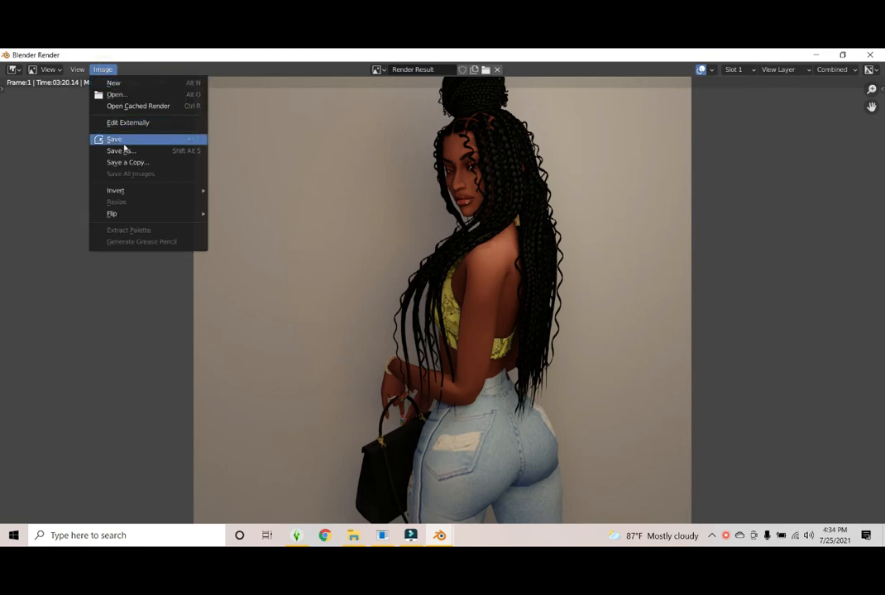
pyautogui.click(122, 150)
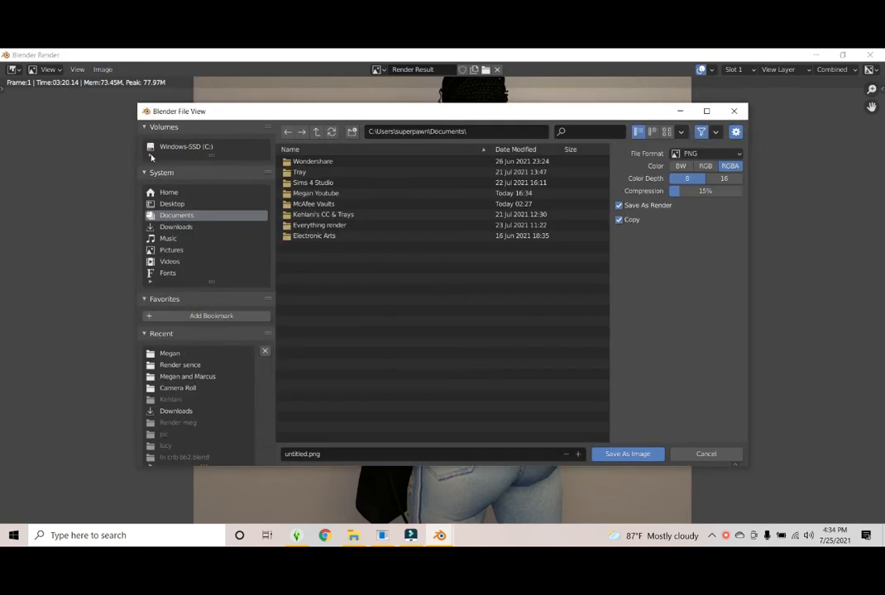
pyautogui.click(171, 249)
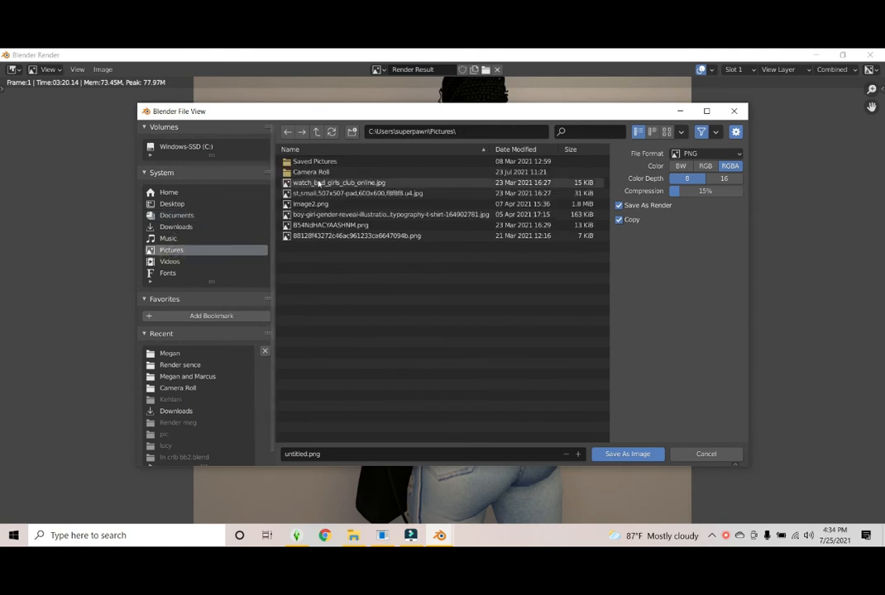
pyautogui.doubleClick(319, 171)
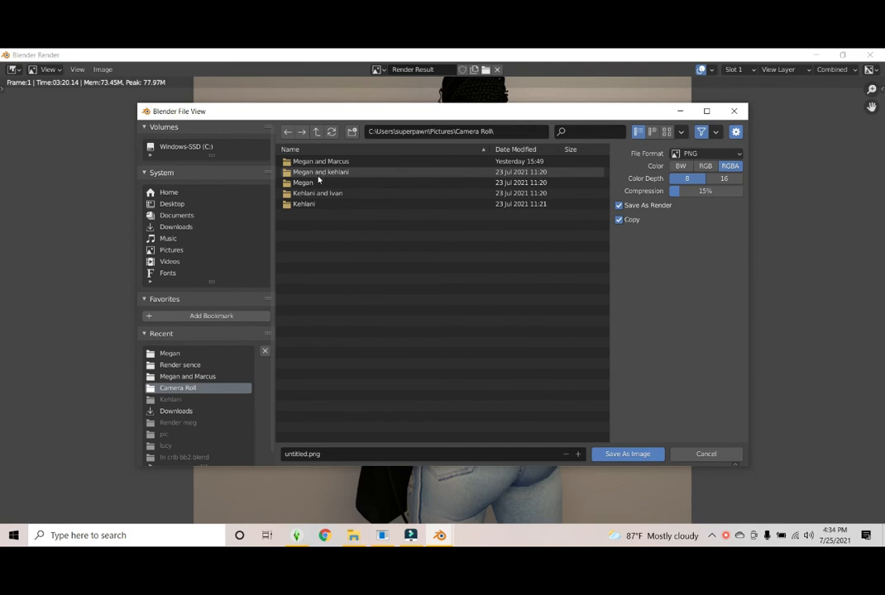
pyautogui.doubleClick(318, 183)
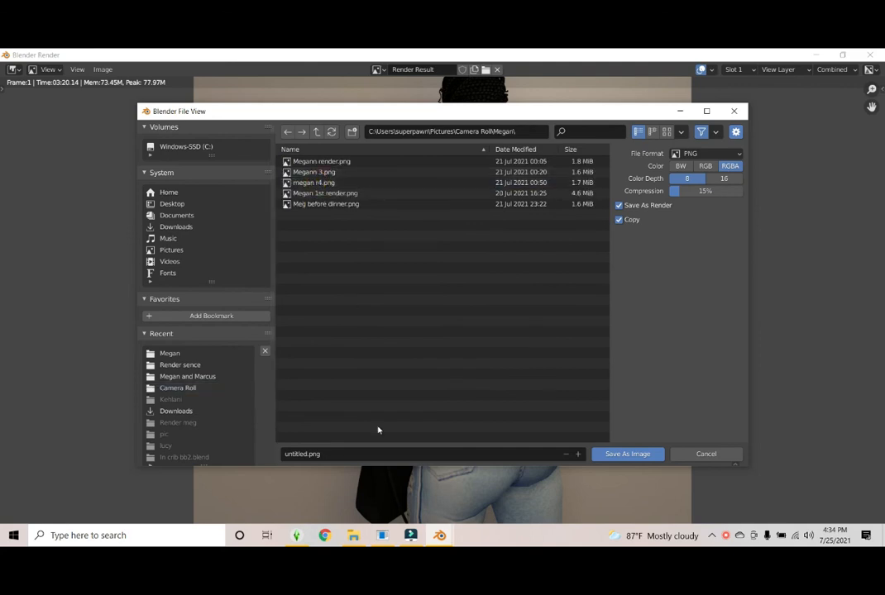
# Name the image file "Meg youtube render" and save it as a PNG
pyautogui.click(325, 454)
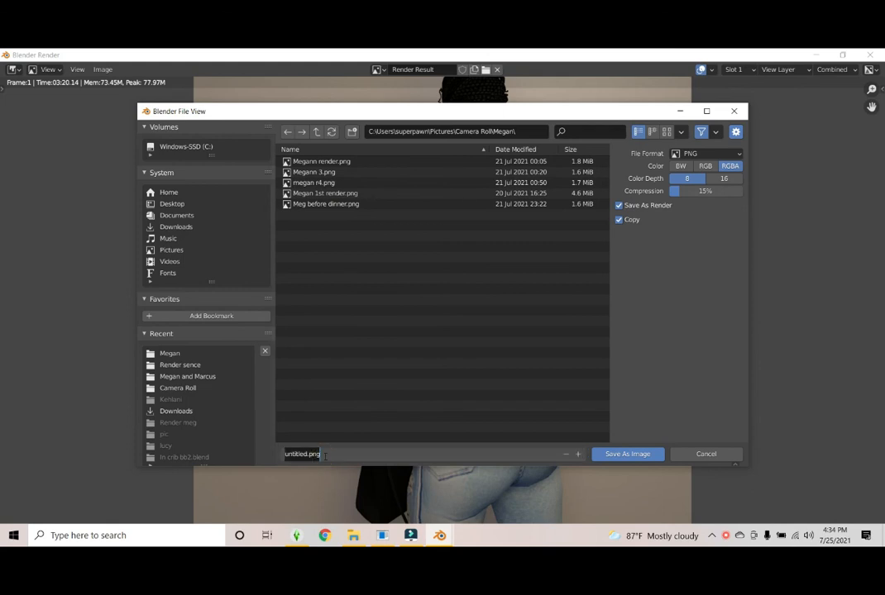
pyautogui.press('BackSpace')
pyautogui.write('Meg youtube rend')
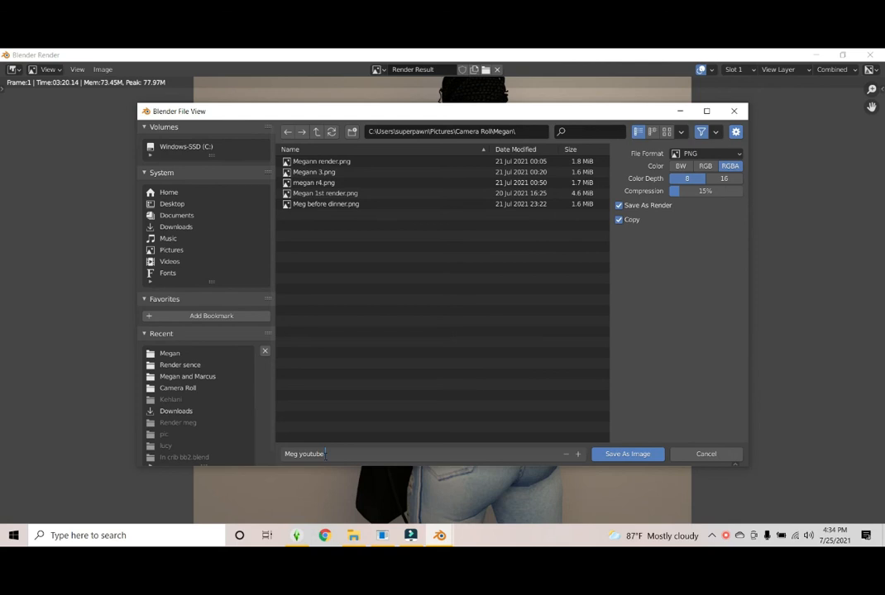
pyautogui.write('er')
pyautogui.press('Return')
pyautogui.click(620, 454)
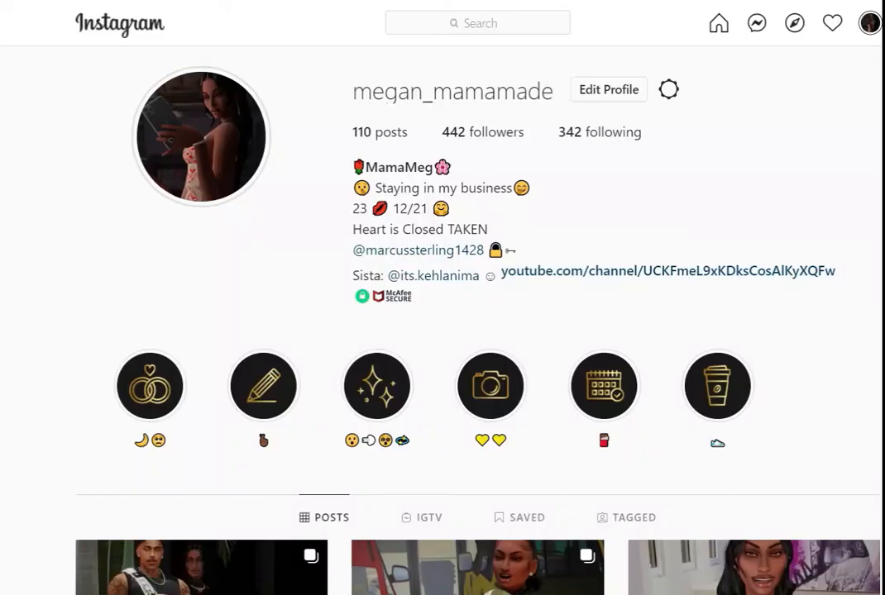
pyautogui.scroll(-10, 443, 314)
pyautogui.scroll(-5, 442, 314)
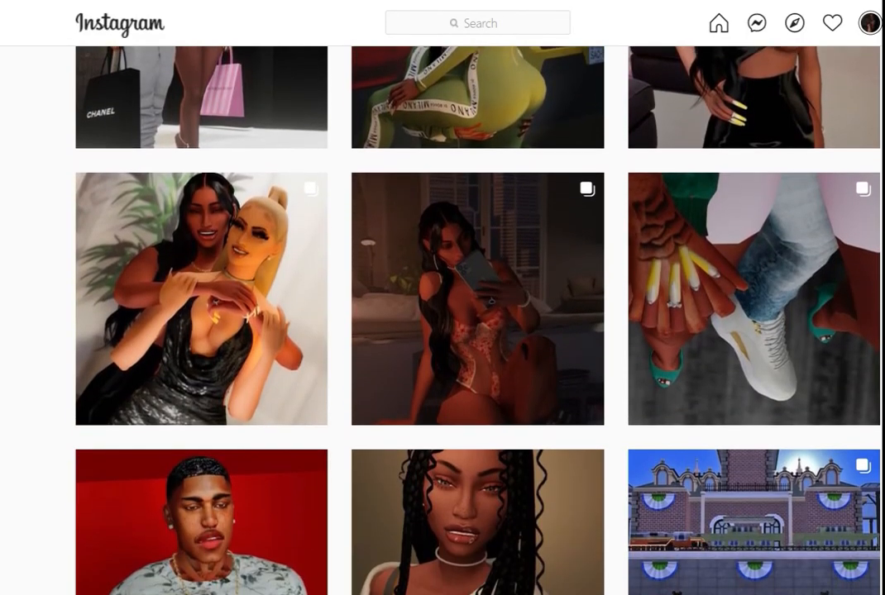
pyautogui.scroll(-14, 442, 314)
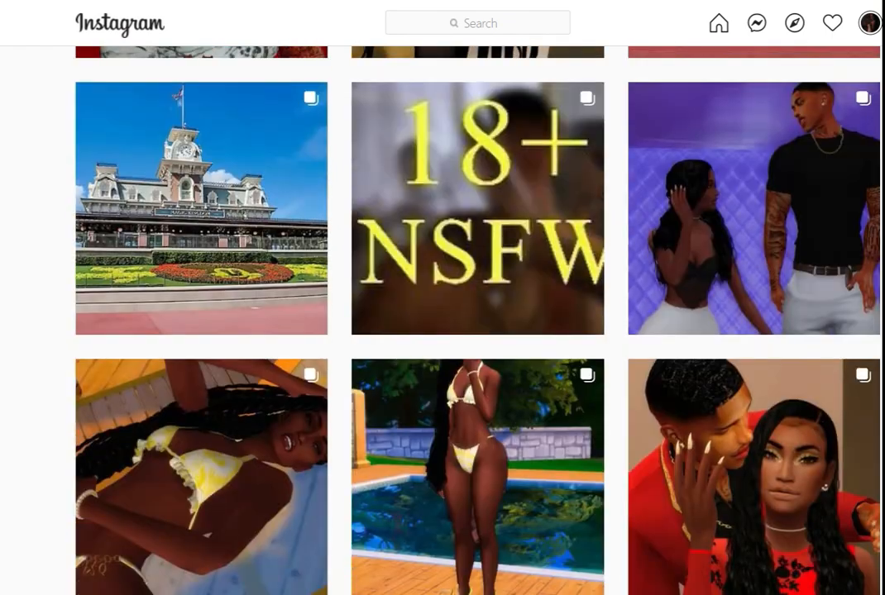